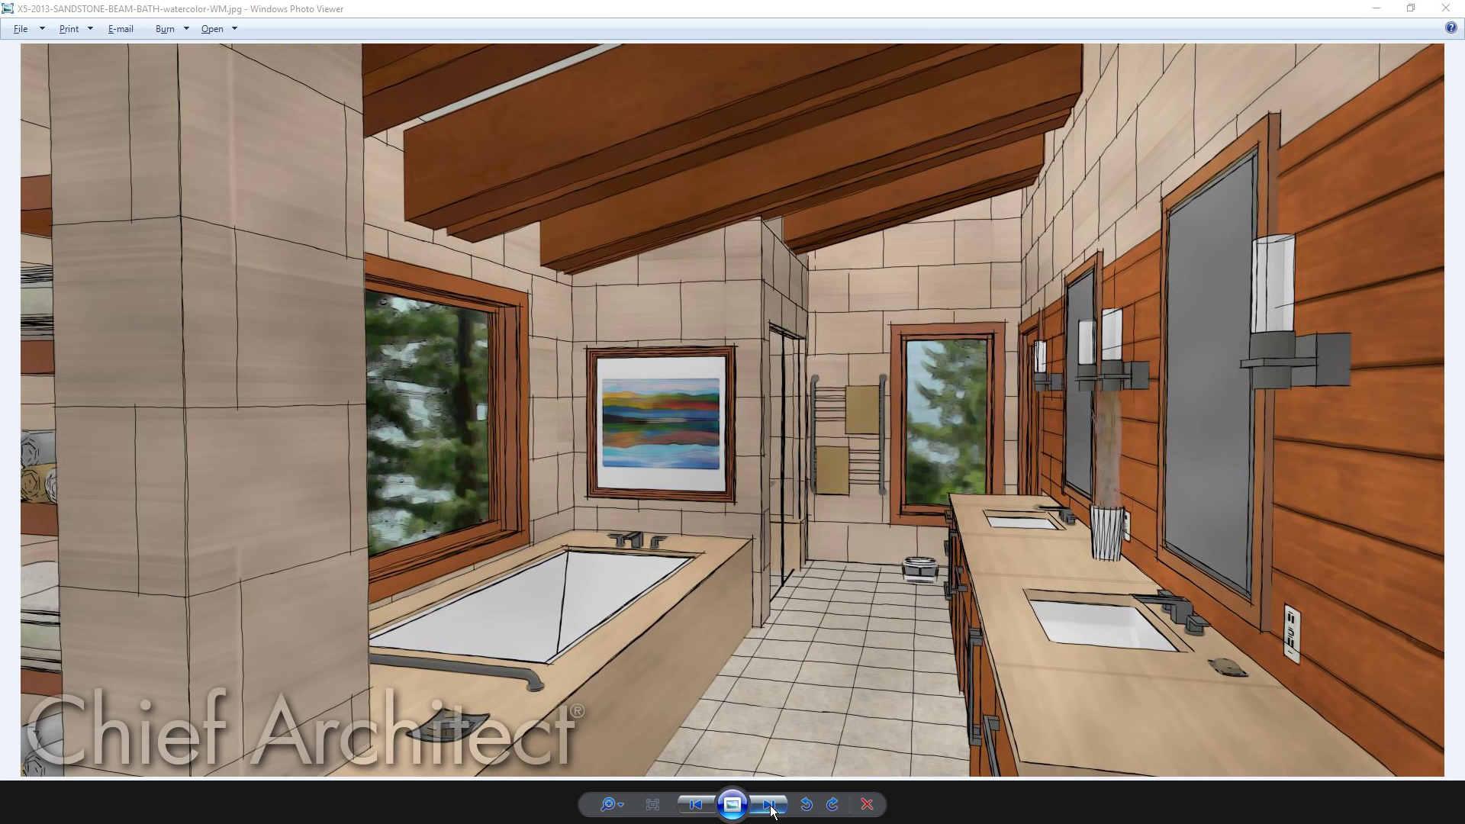
left_click(770, 805)
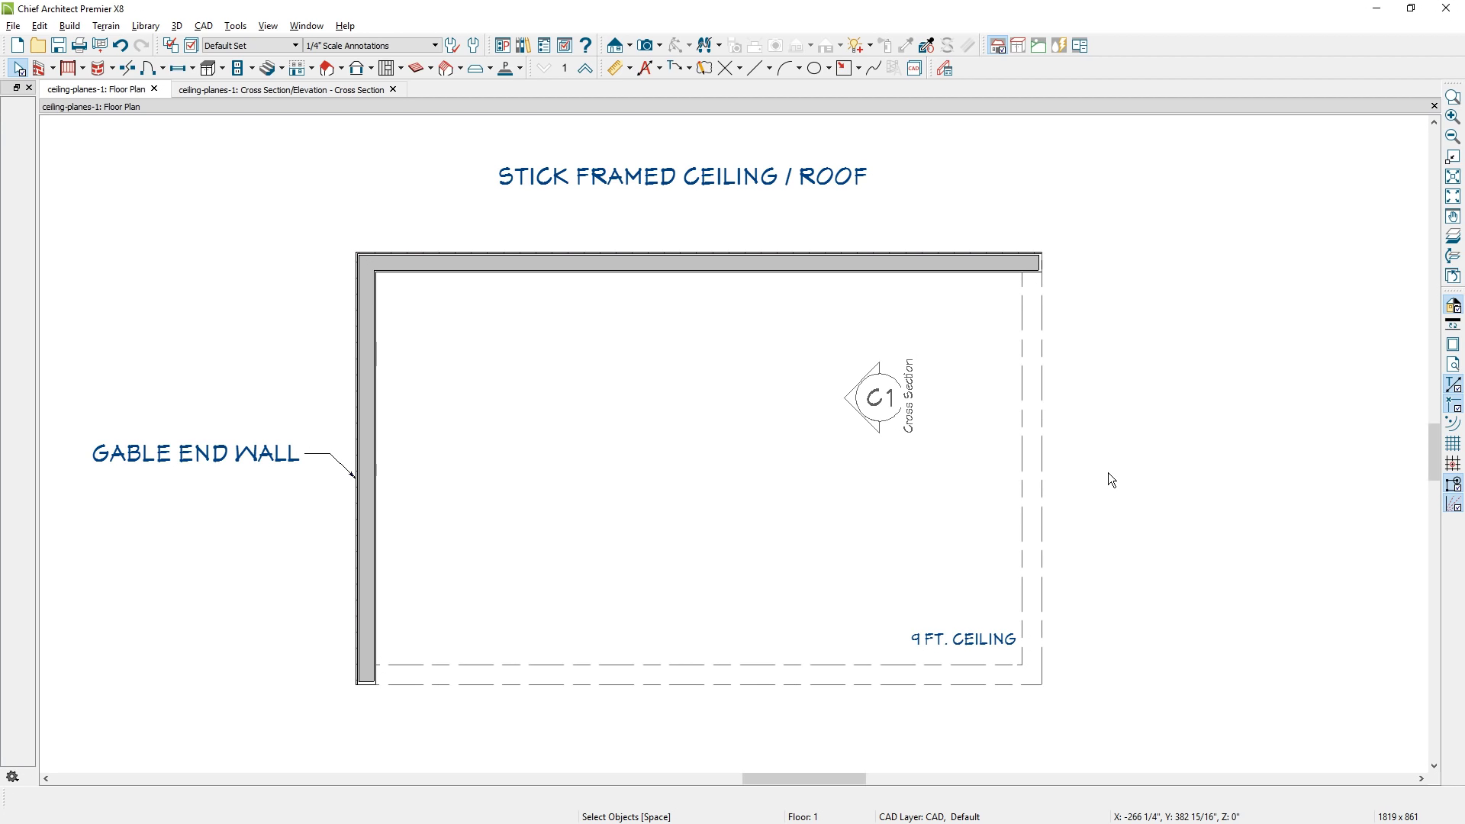
Open the room's structure specification and examine its Rough Ceiling height
left_click(721, 572)
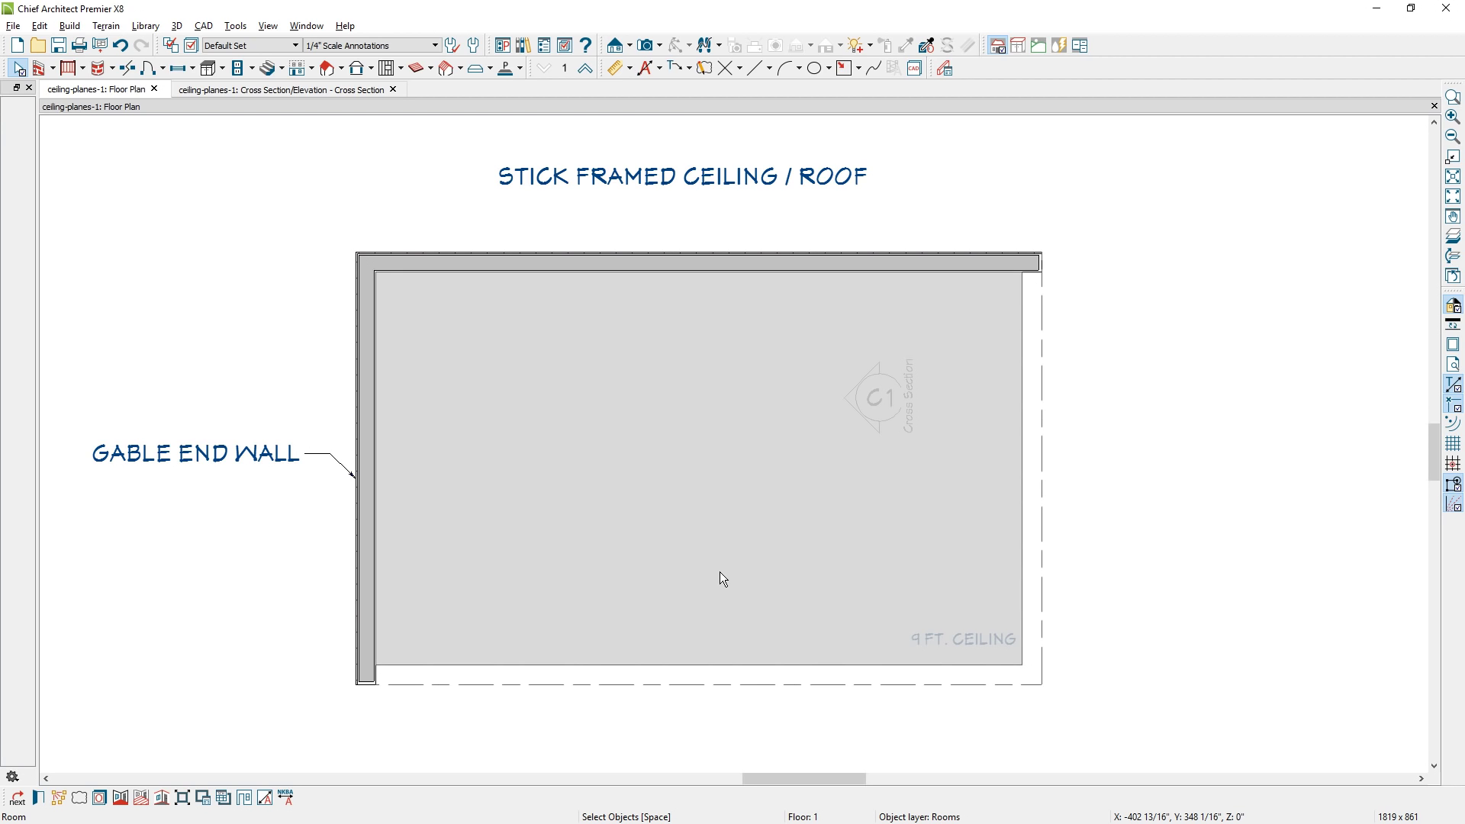
double_click(720, 573)
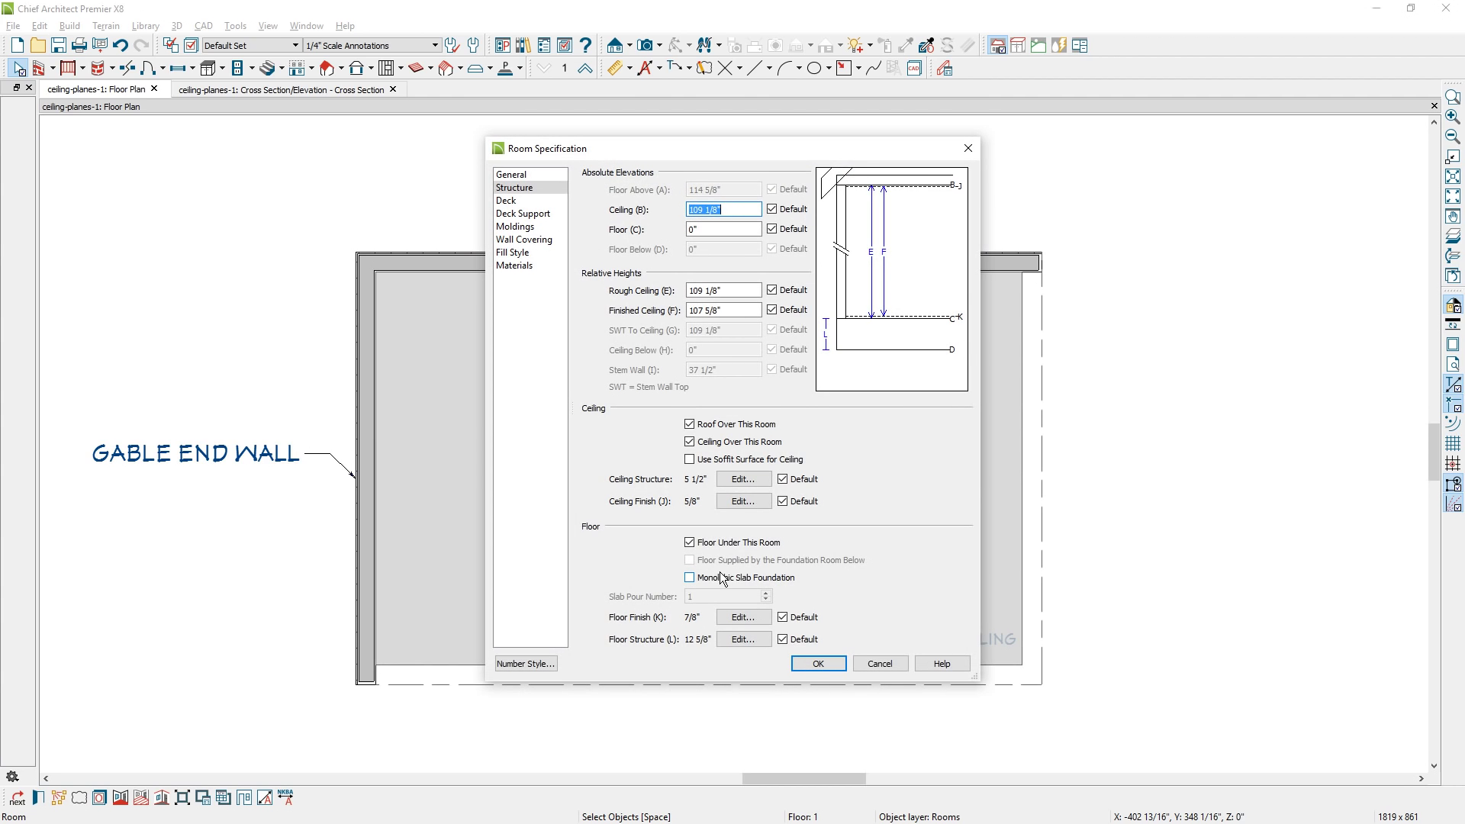
left_click(750, 290)
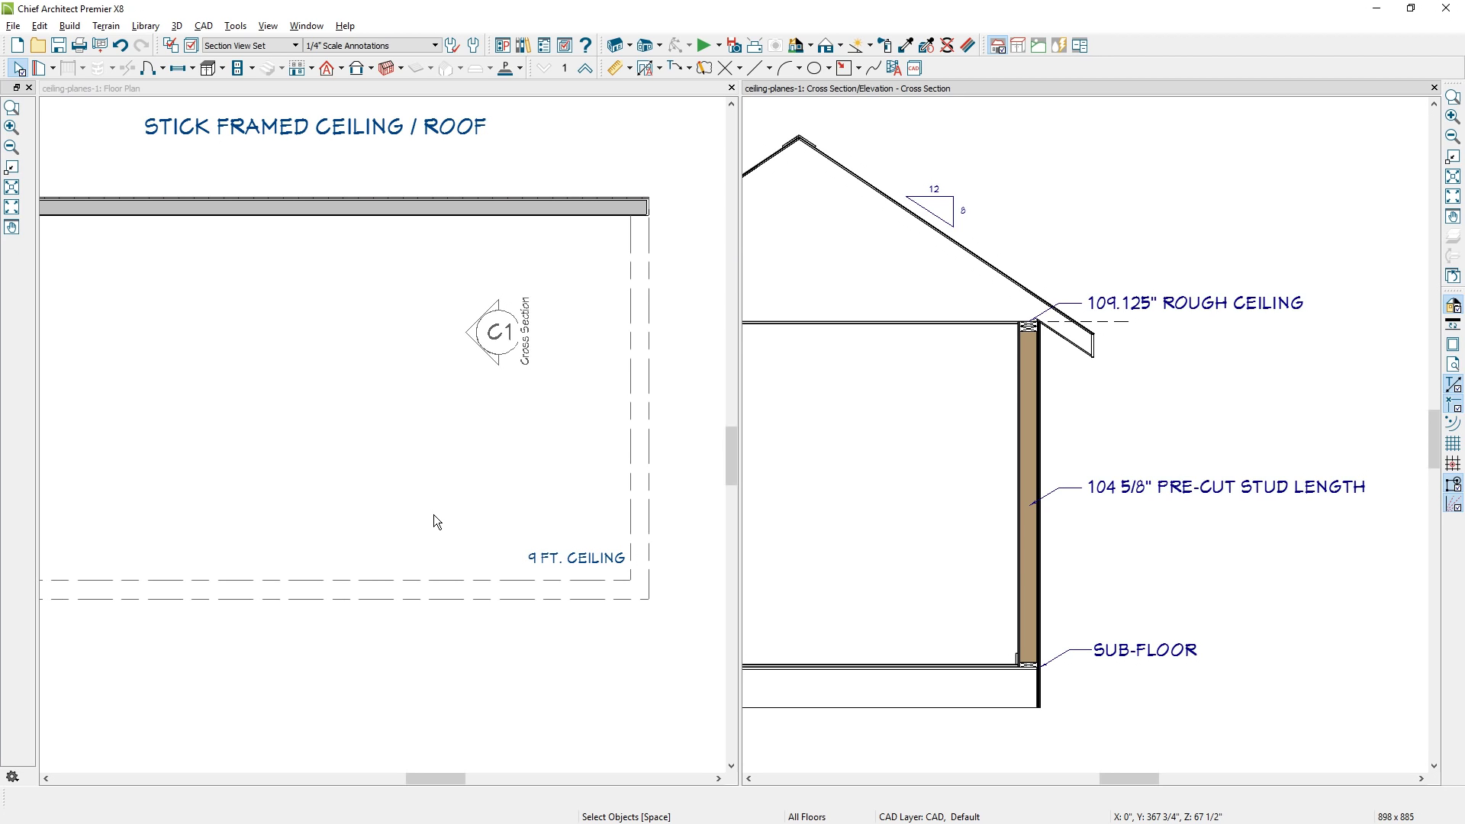
Turn off Ceiling Over This Room in the room's structure settings
left_click(434, 515)
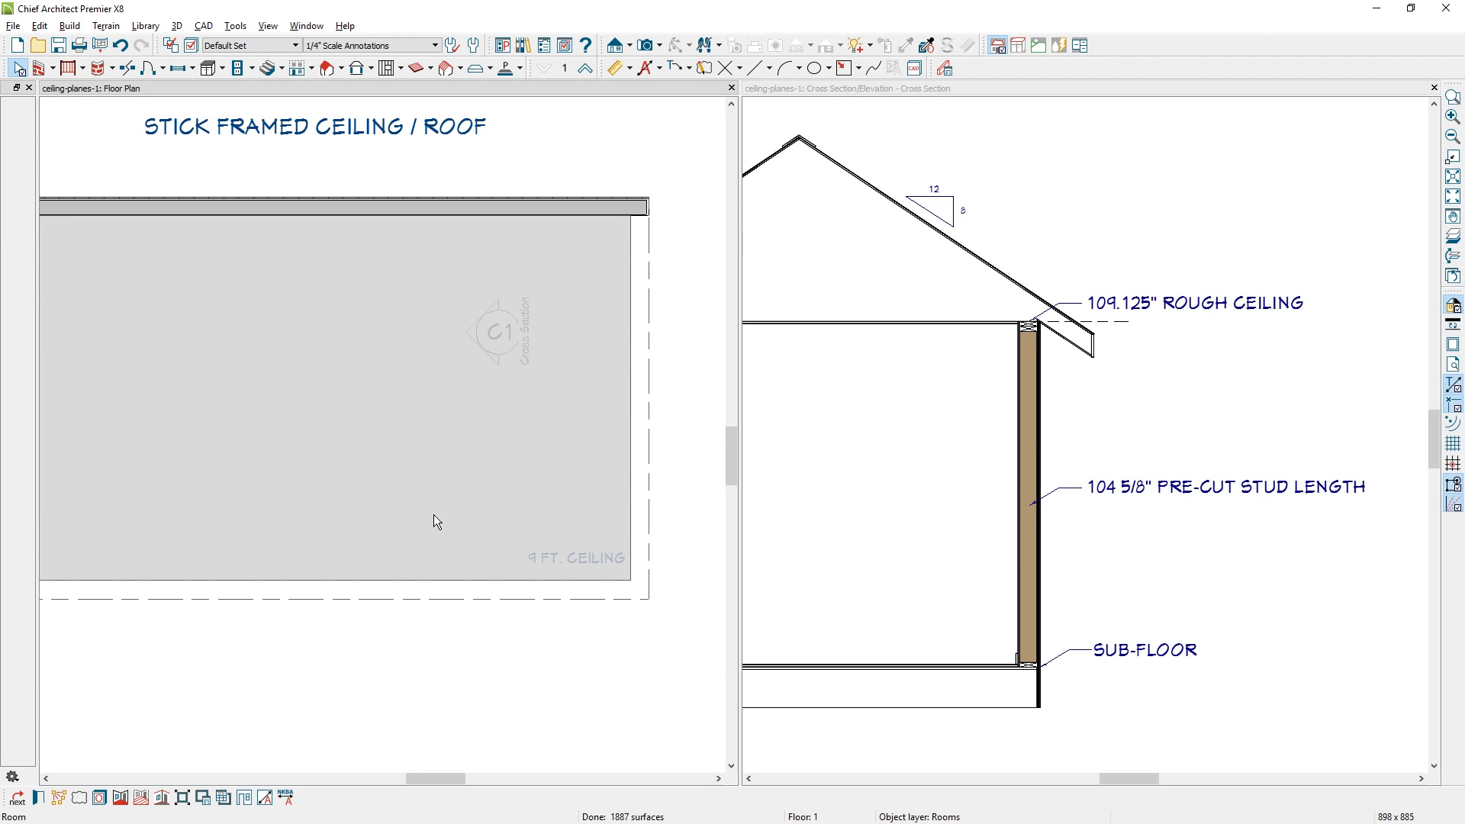
double_click(433, 515)
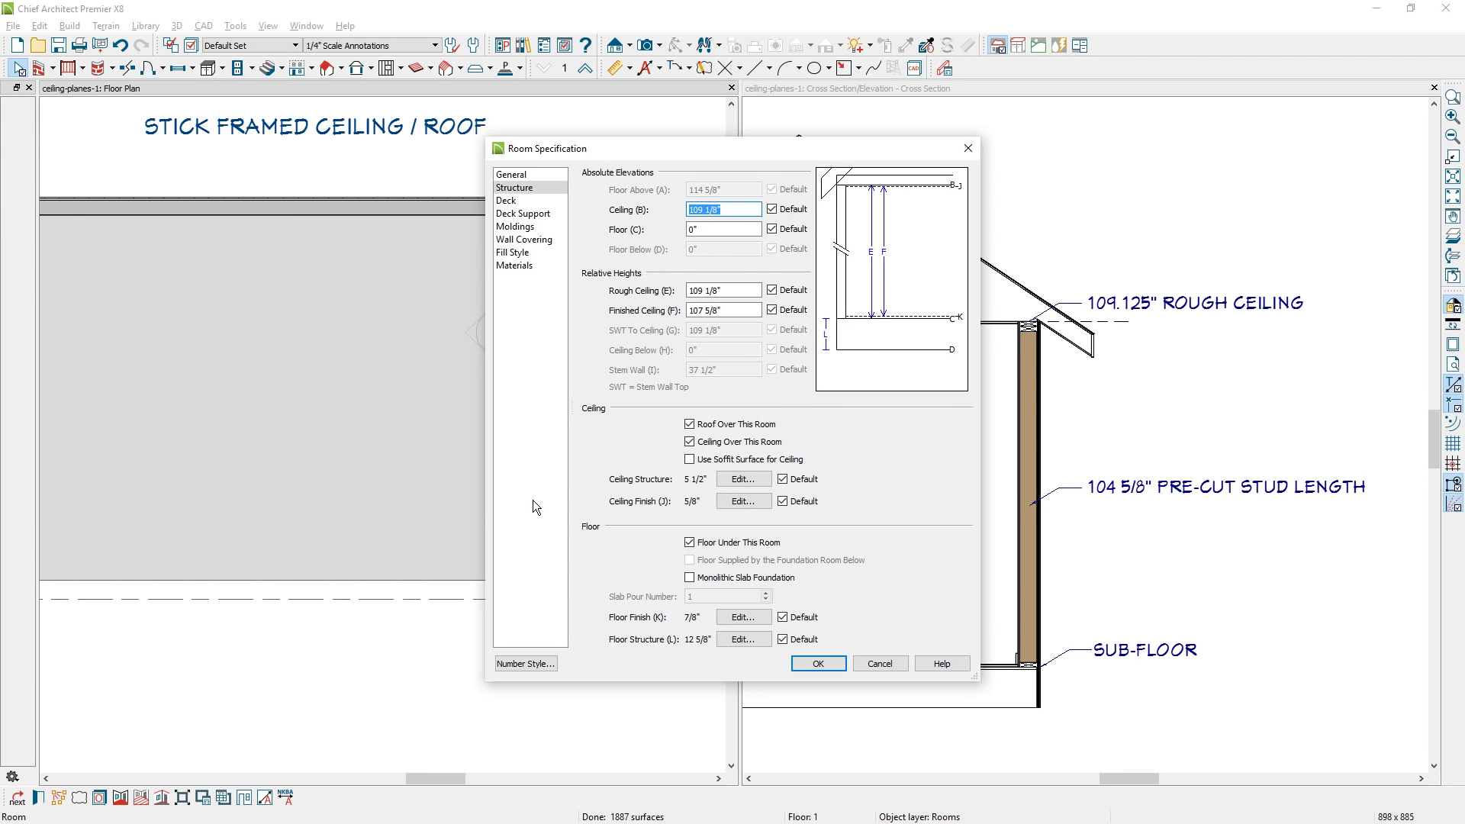
left_click(690, 442)
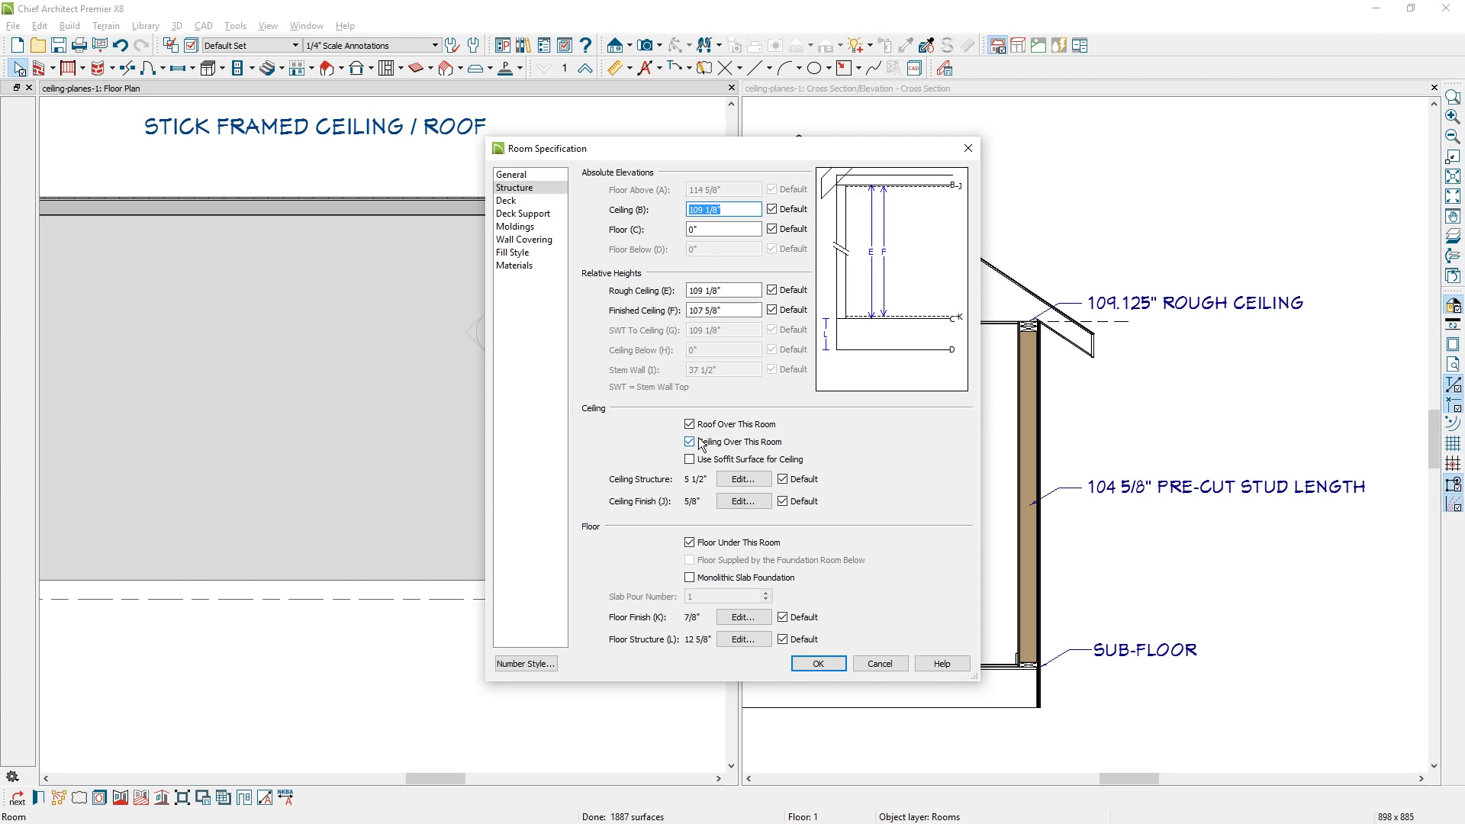
left_click(818, 663)
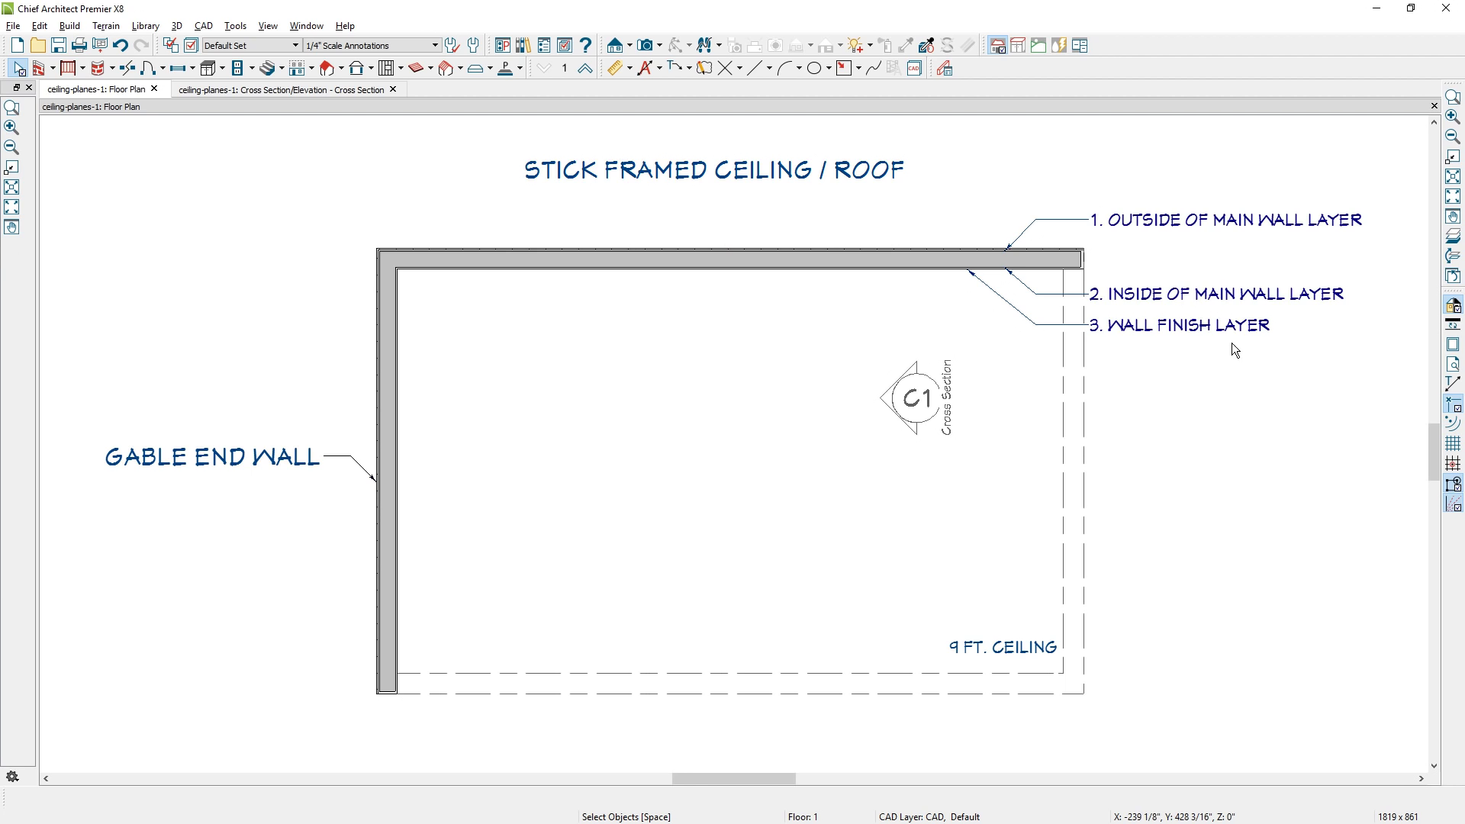
Draw a ceiling plane with its baseline along the upper wall's main layer, inside the gable end wall, and extend it to the room's middle
scroll(1232, 342, "up", 2)
scroll(1056, 331, "up", 3)
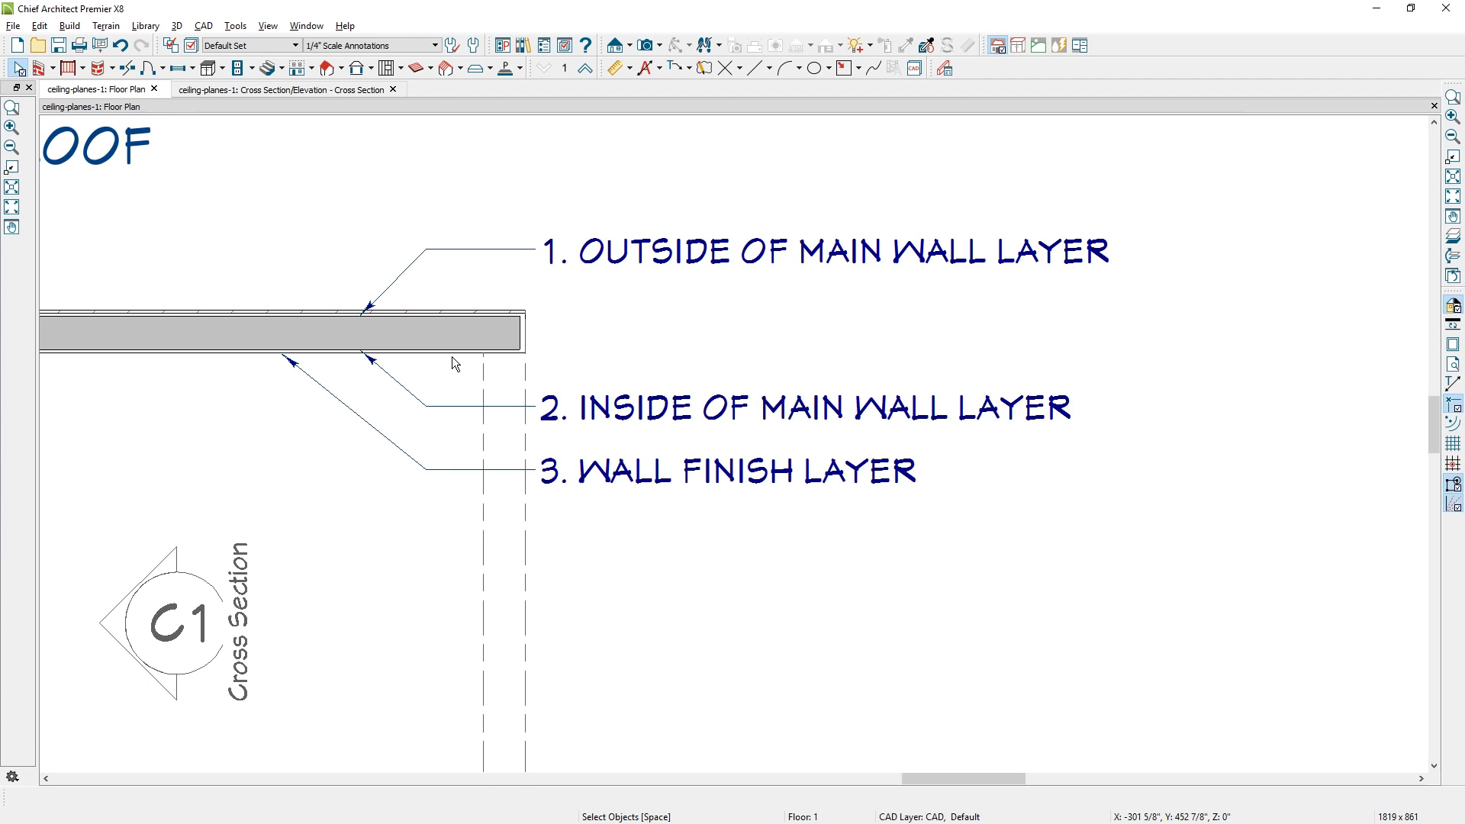
scroll(452, 356, "down", 2)
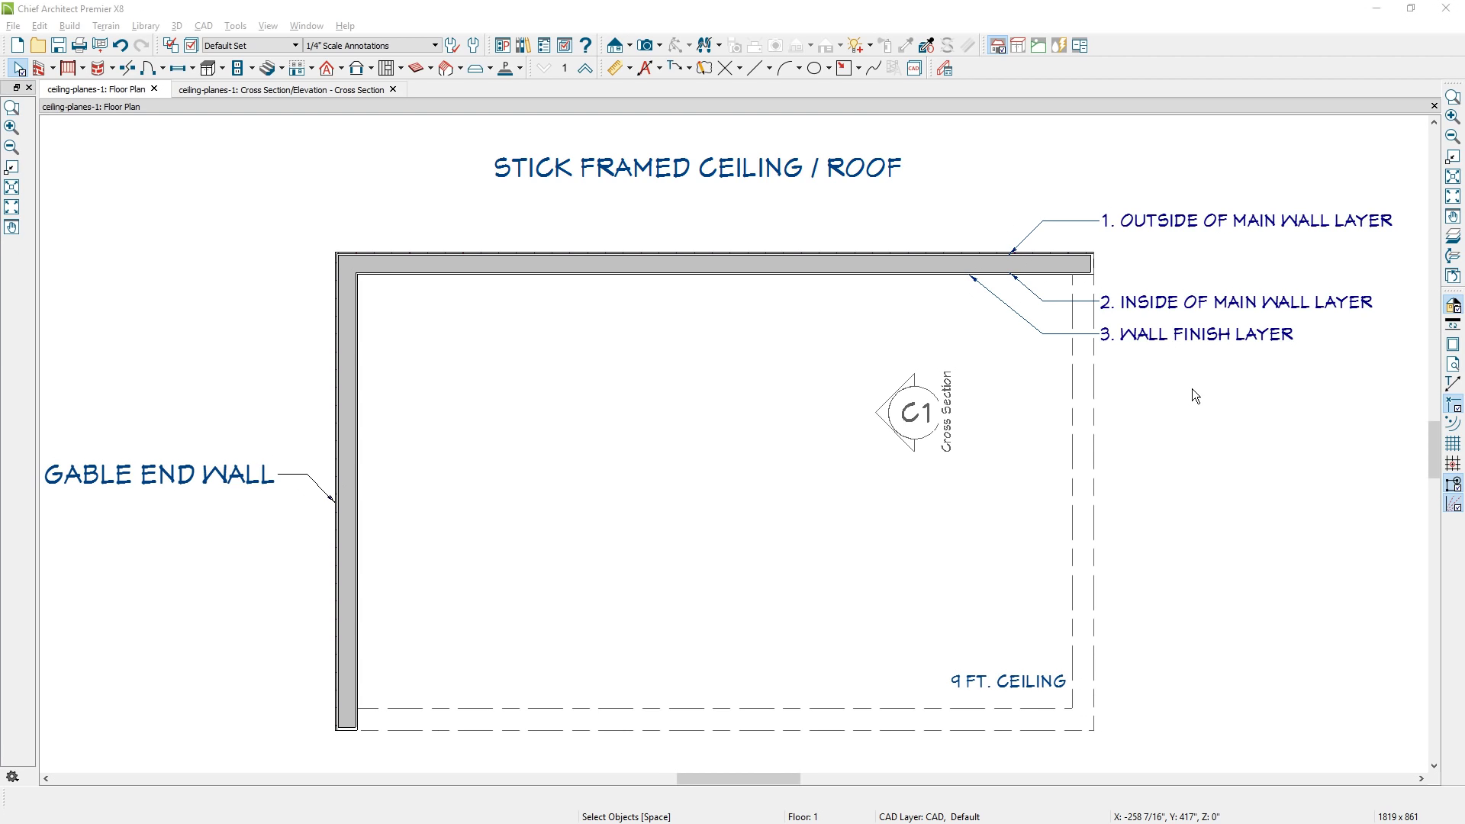
left_click(328, 69)
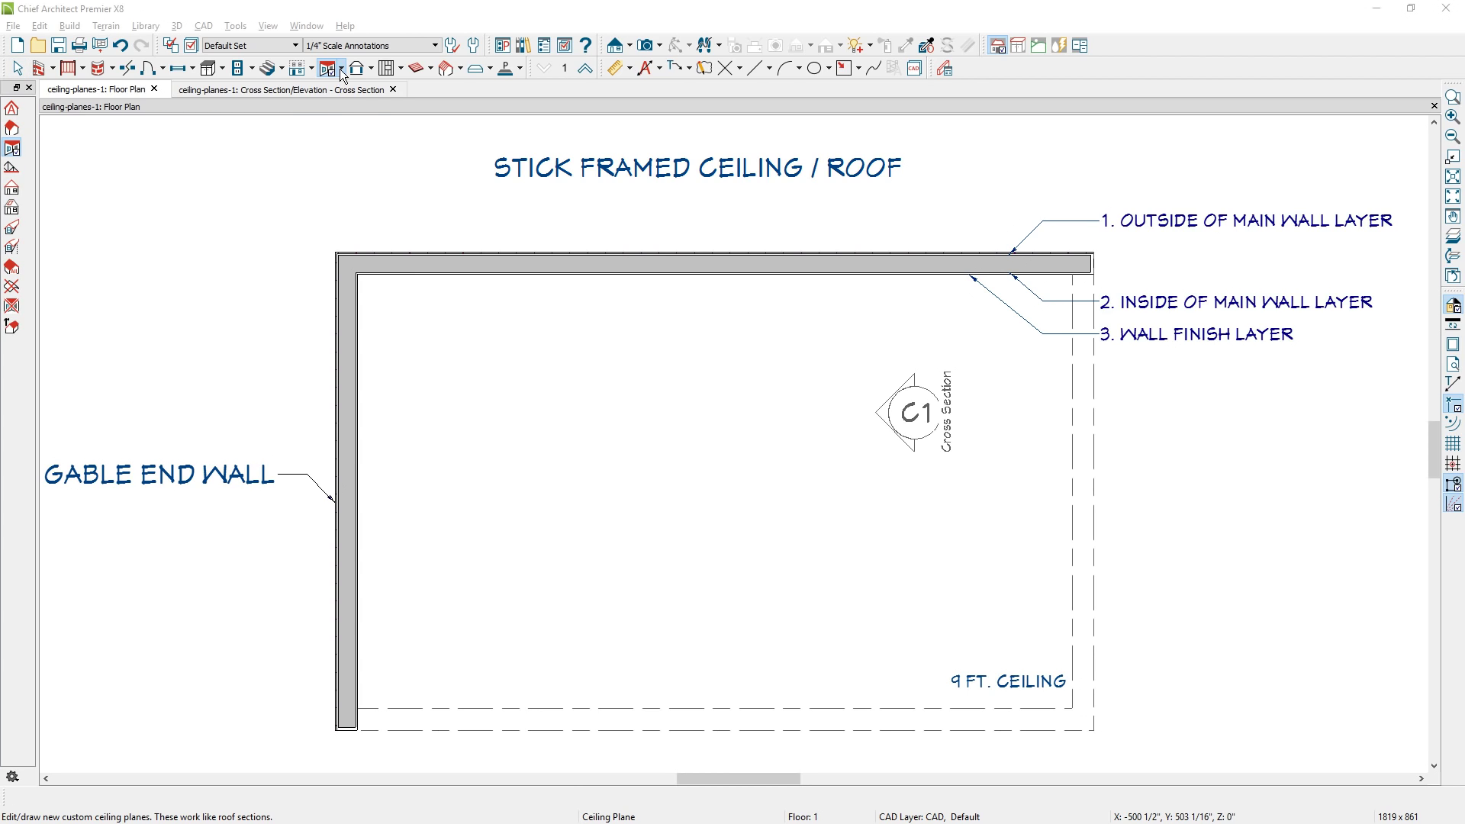
left_click(341, 69)
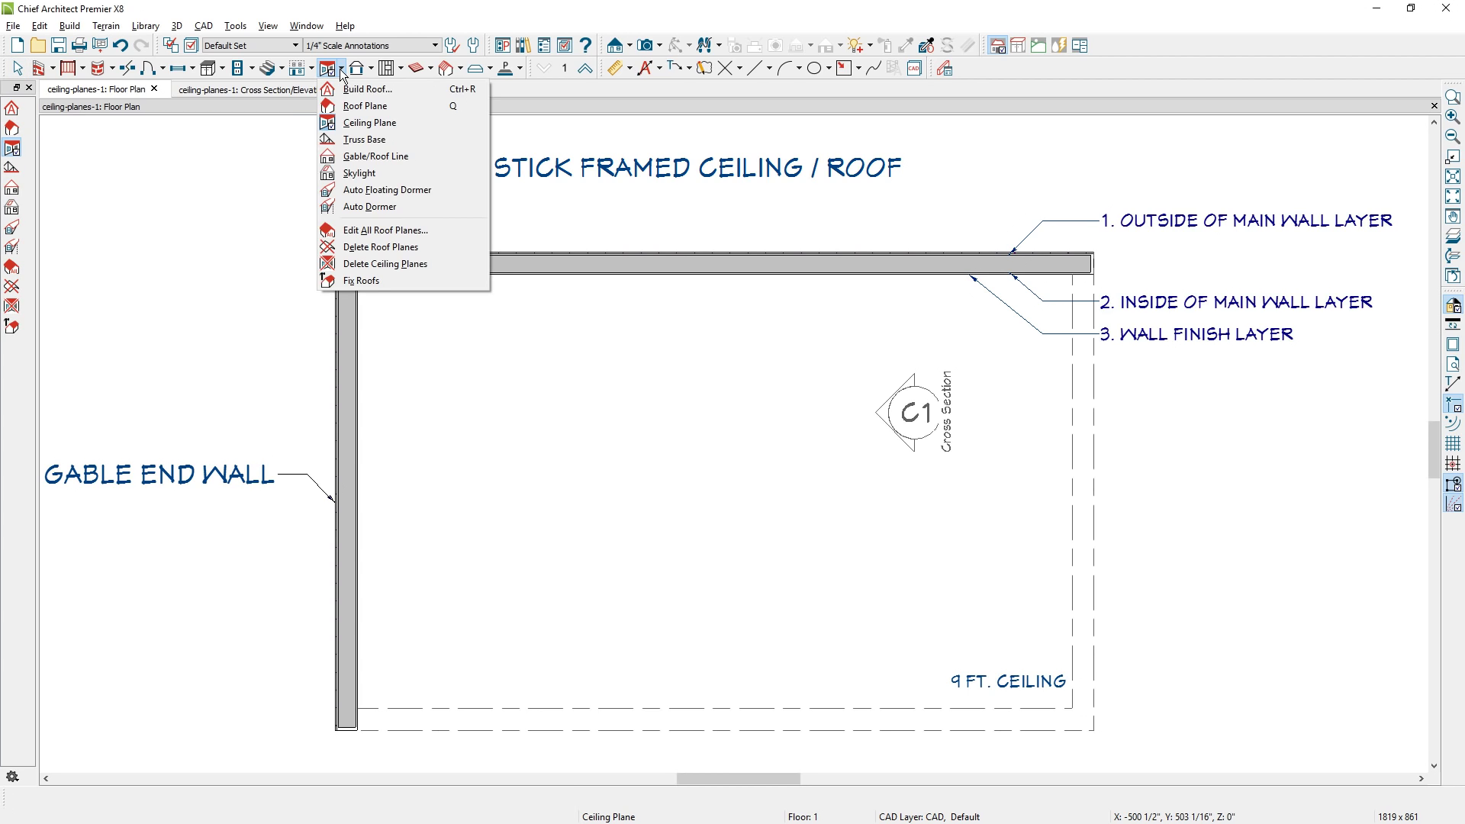
left_click(369, 122)
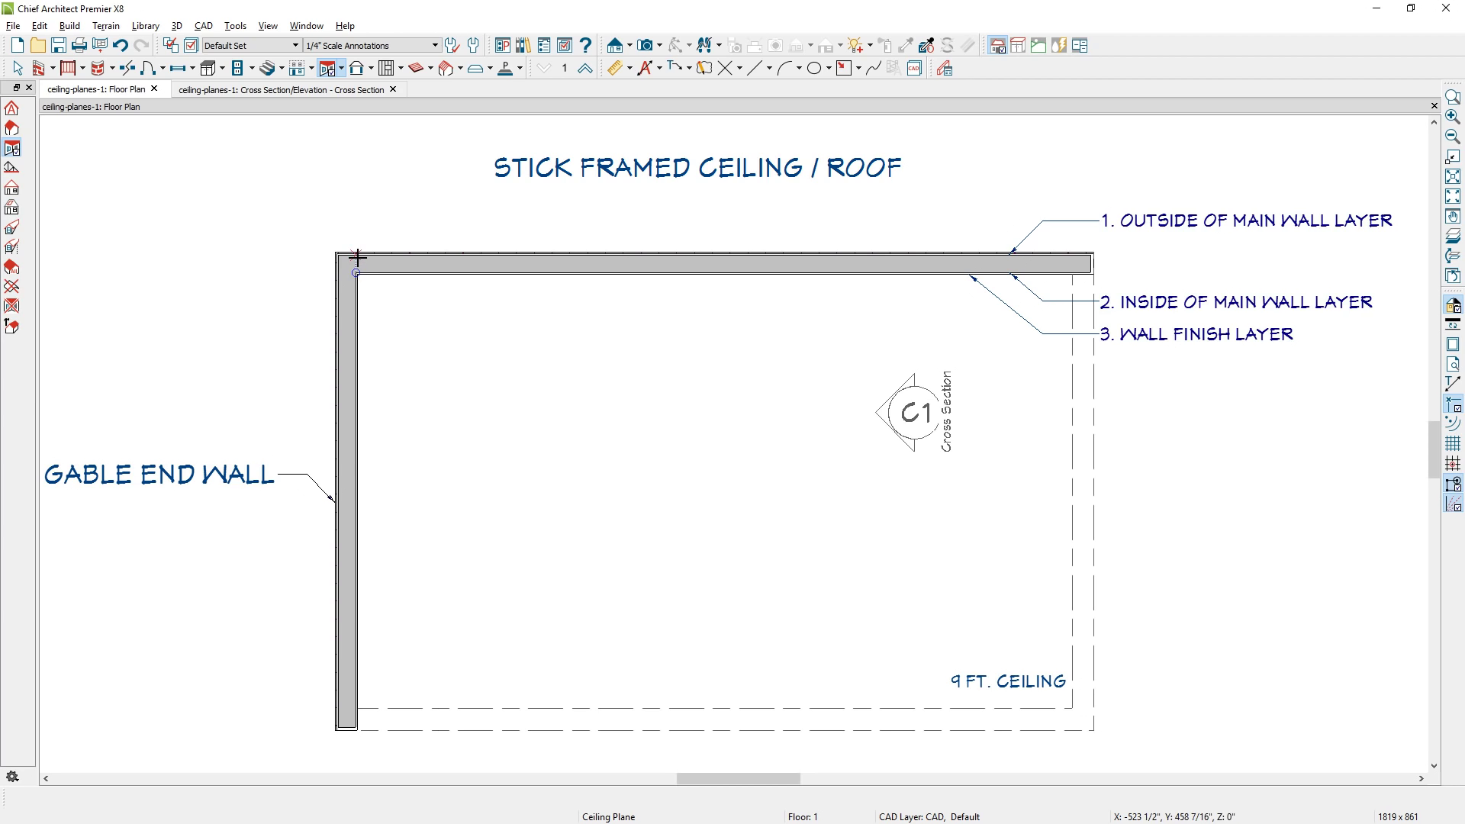
left_click_drag(357, 258, 1072, 260)
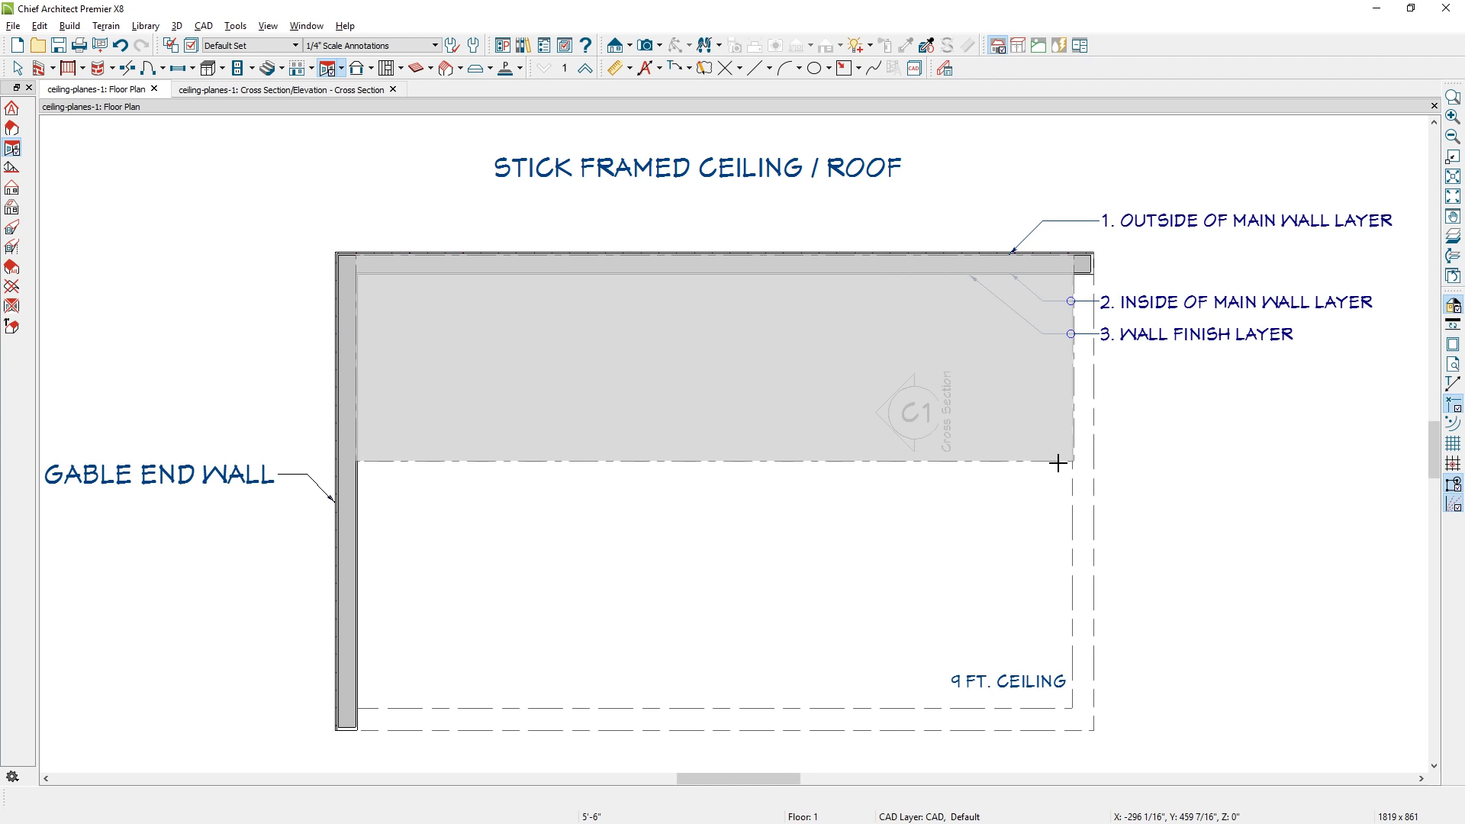
left_click(1058, 463)
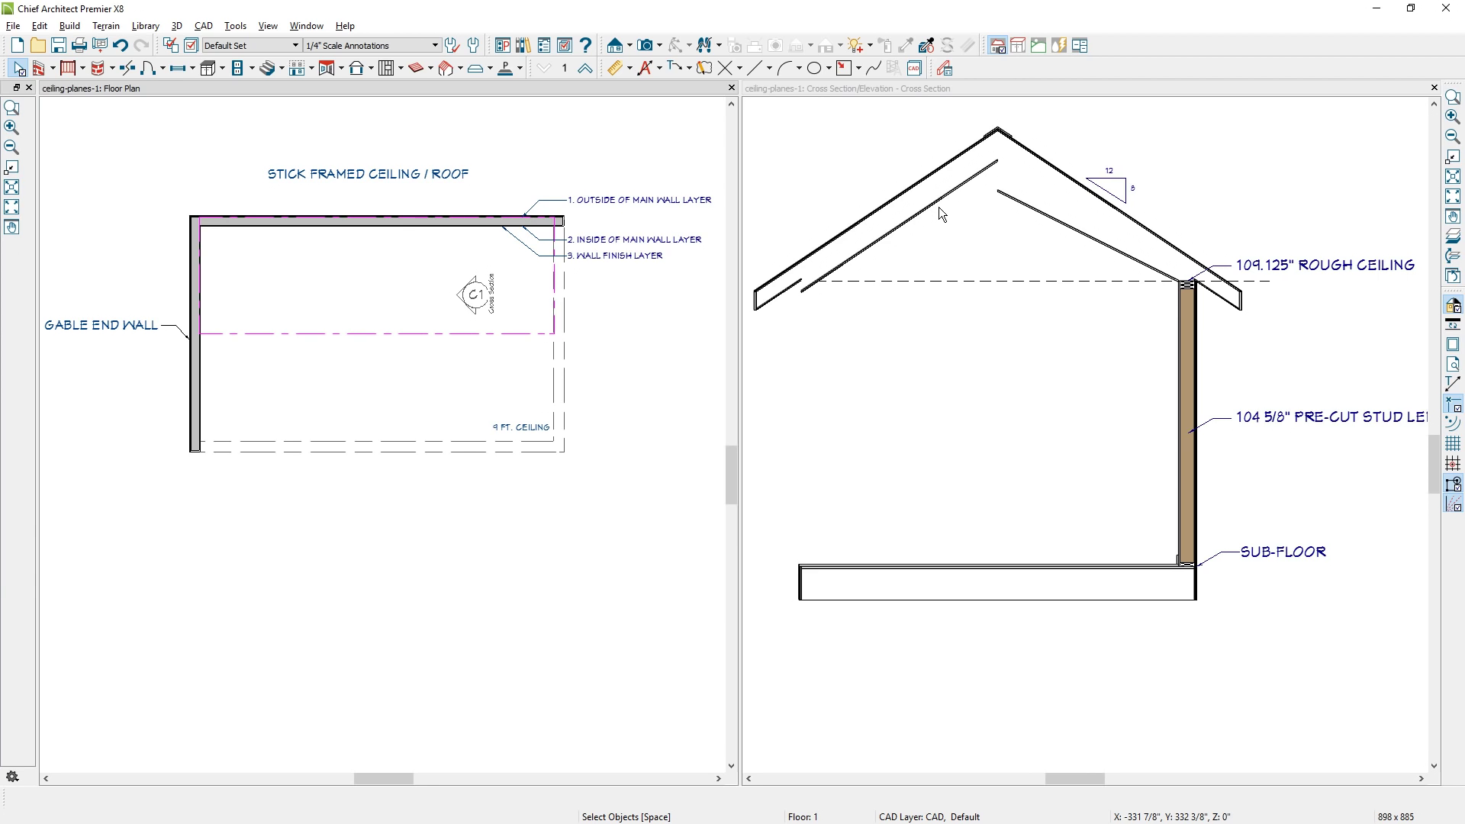
Create a reflected copy of the ceiling plane about its ridge line to cover the lower half of the room
left_click(473, 334)
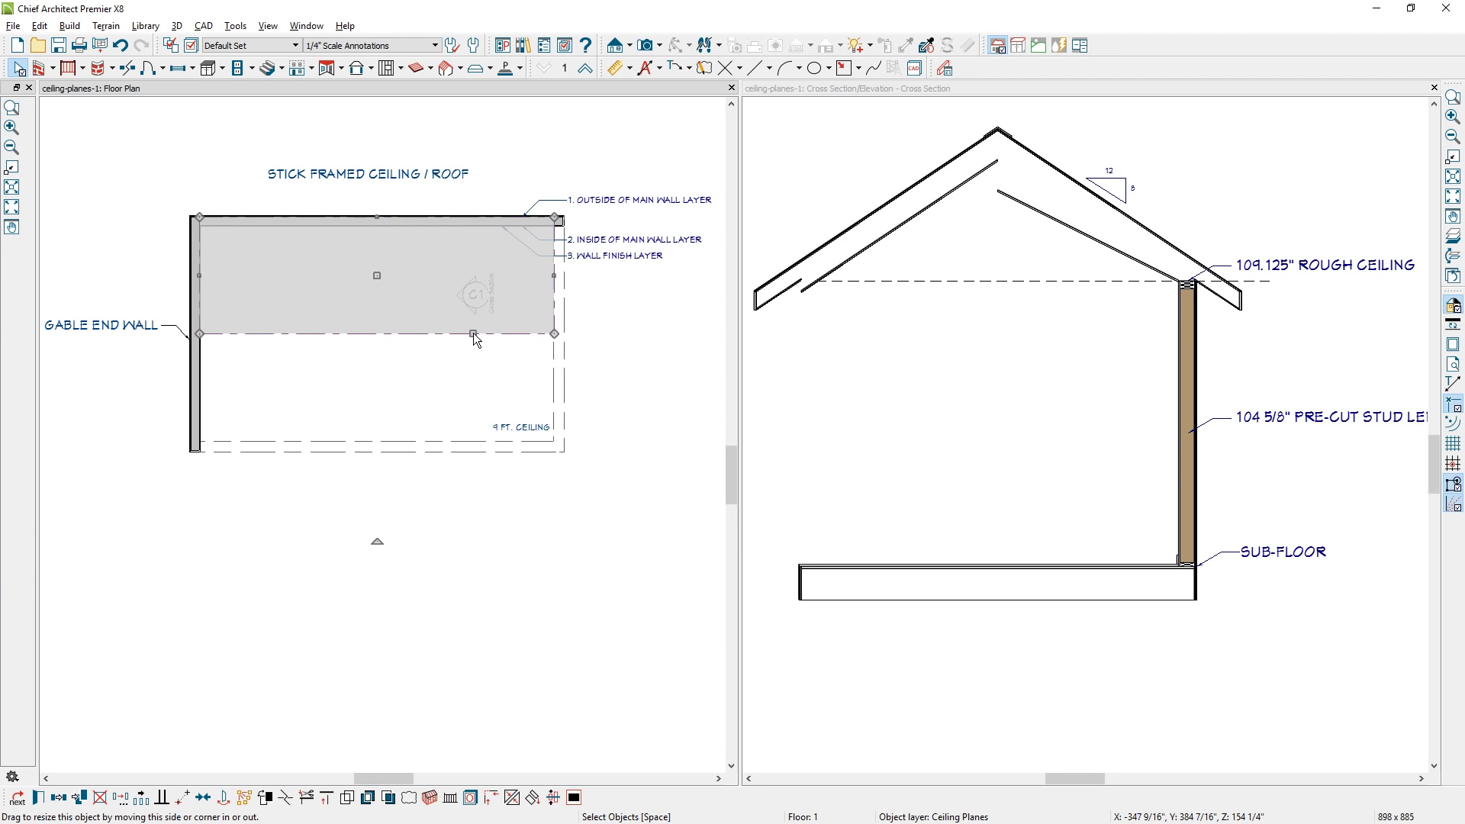
left_click(59, 799)
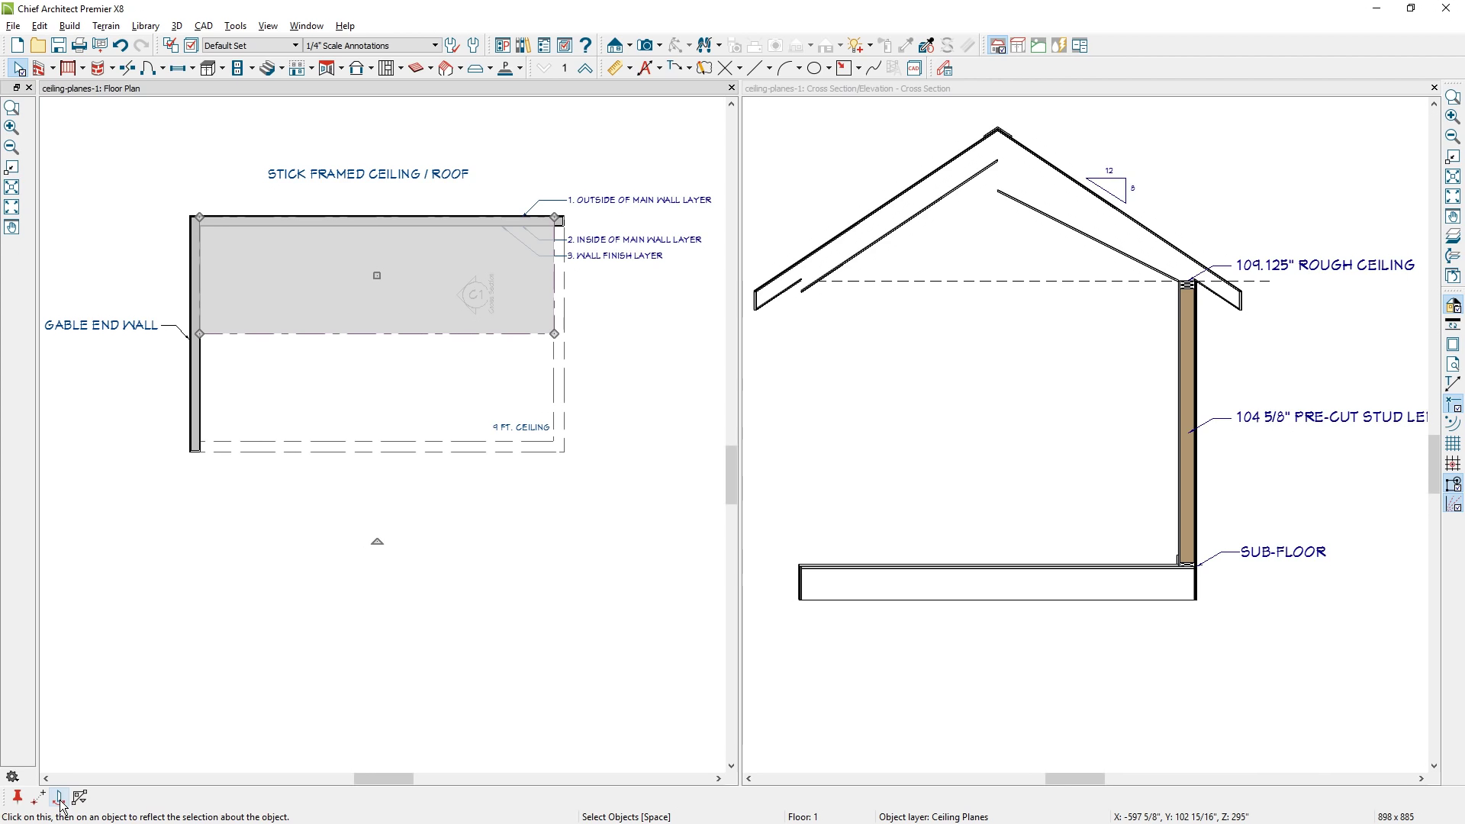
left_click(264, 337)
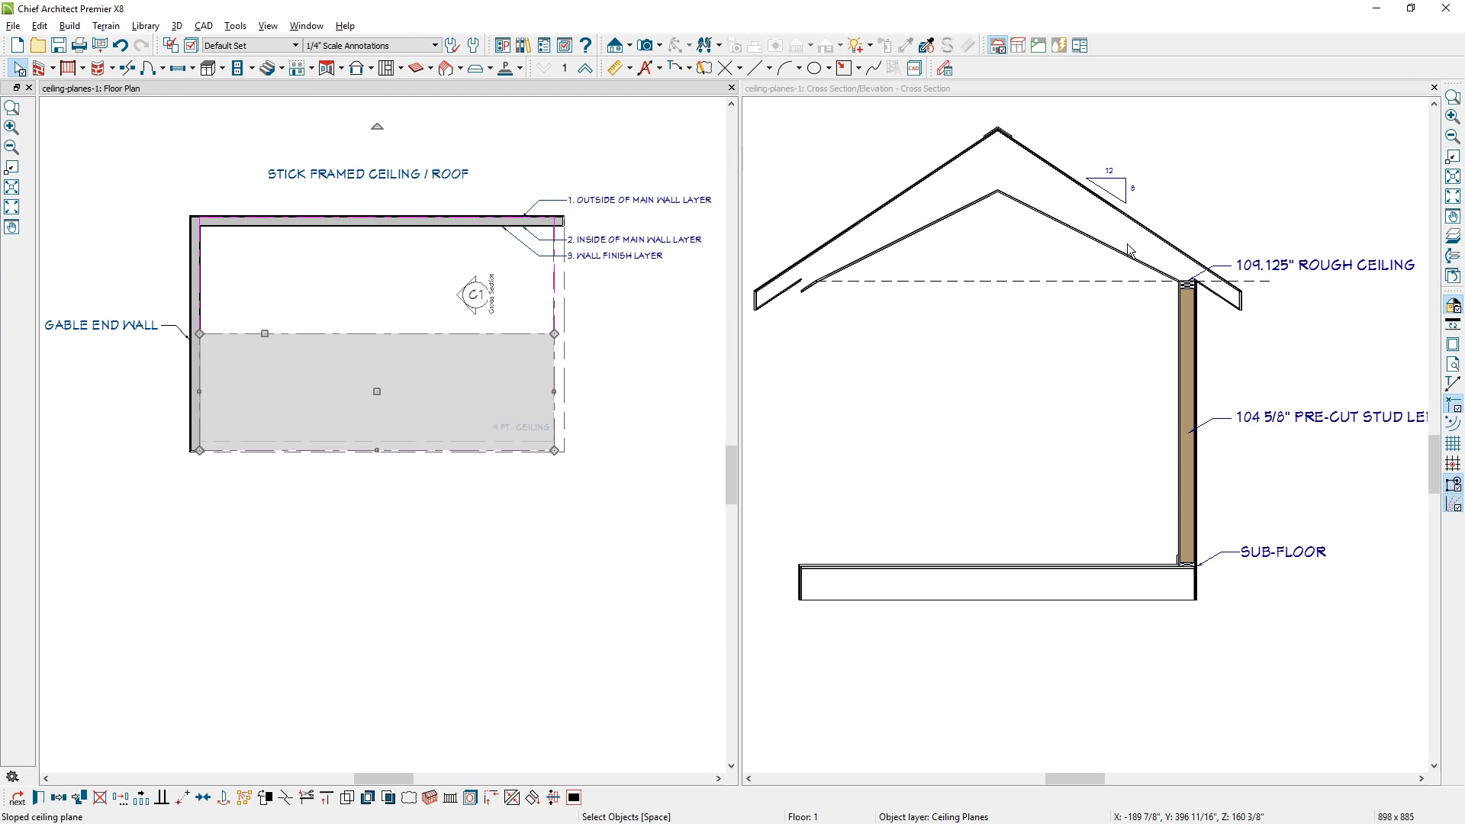
left_click(435, 424)
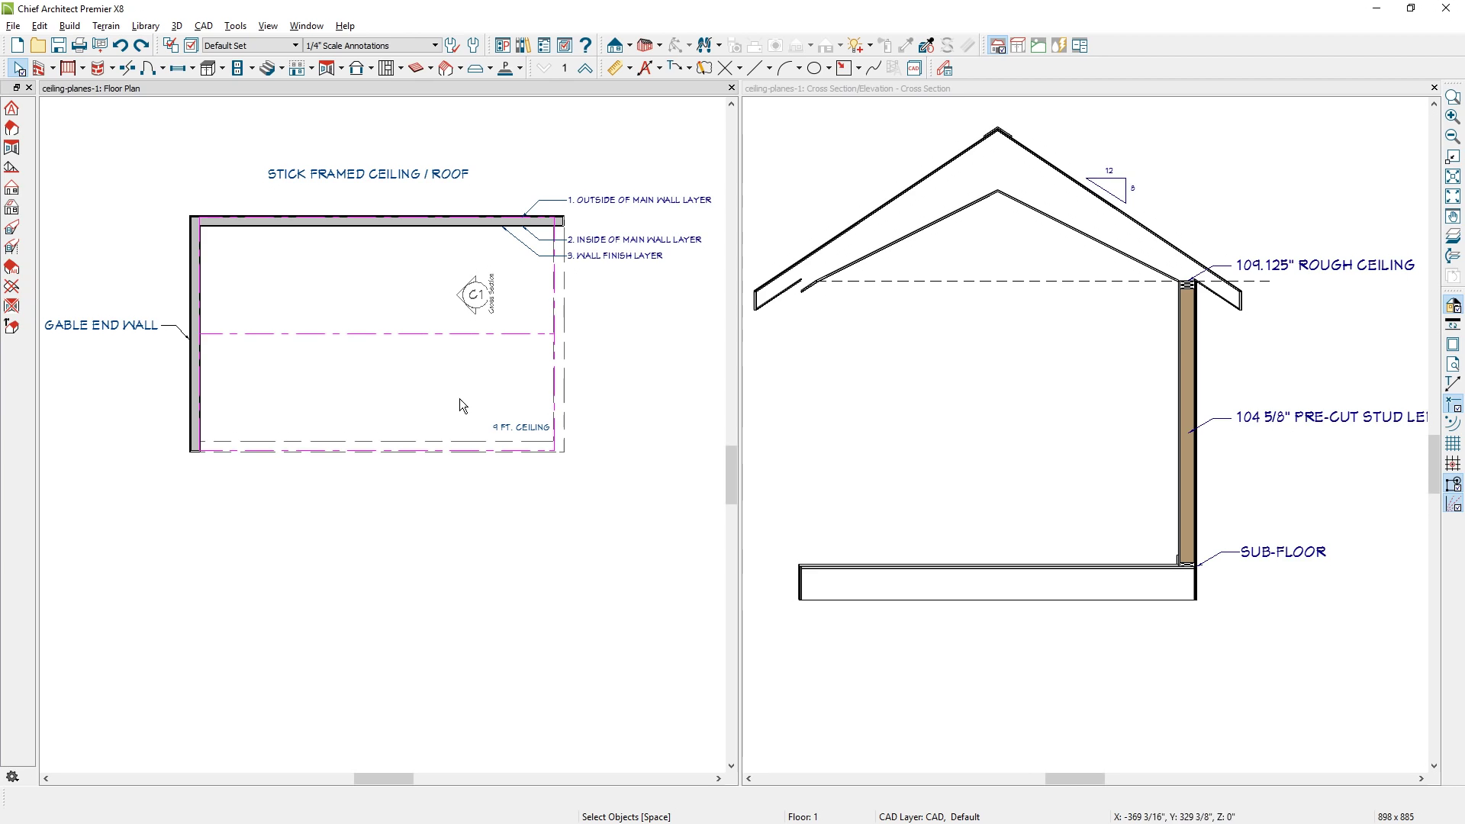
Select both ceiling planes together and check the layer thickness in their roof structure definition
left_click(488, 337)
left_click(487, 336)
left_click(487, 336, "shift")
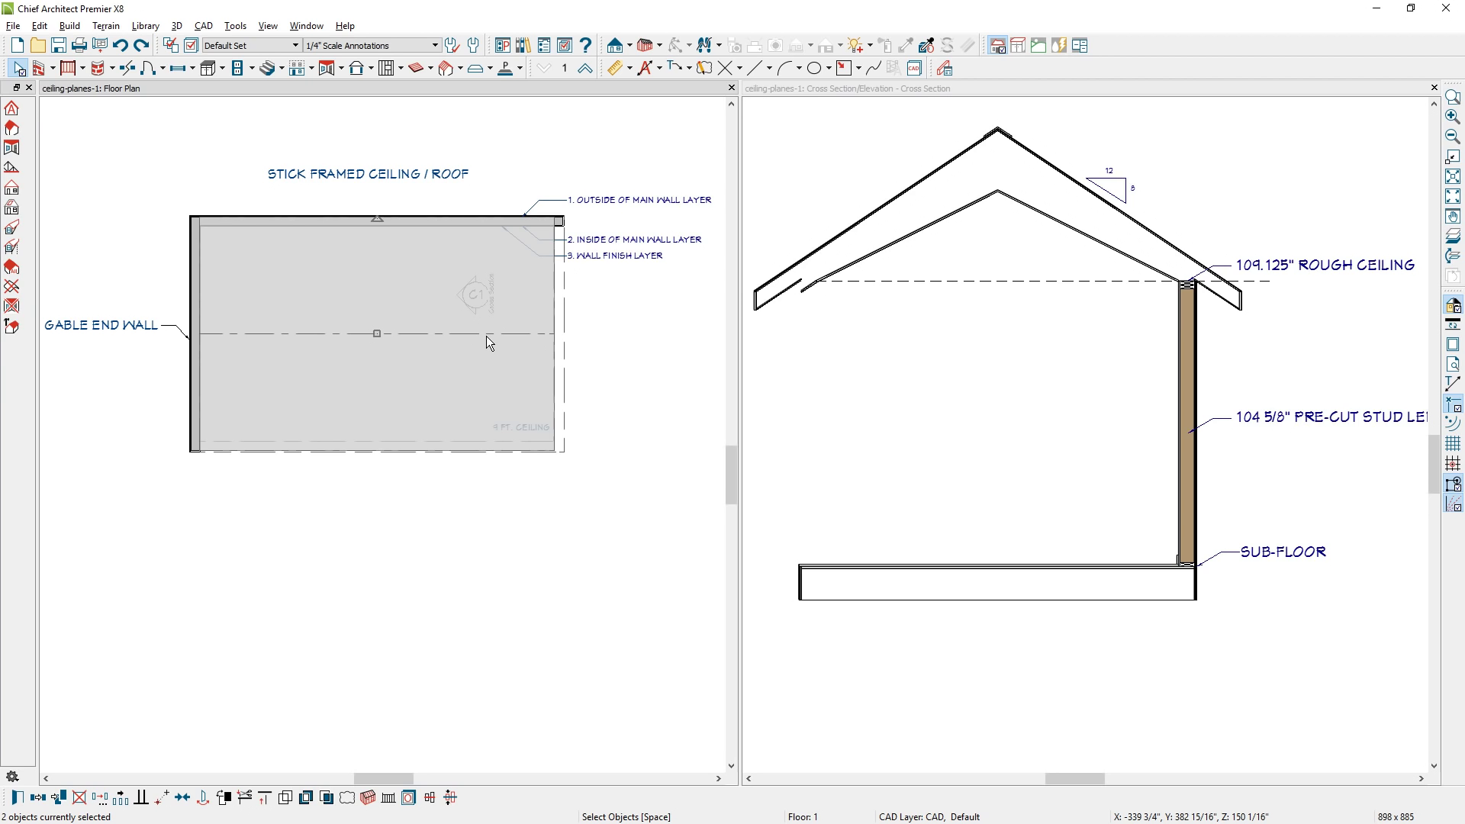
double_click(489, 342)
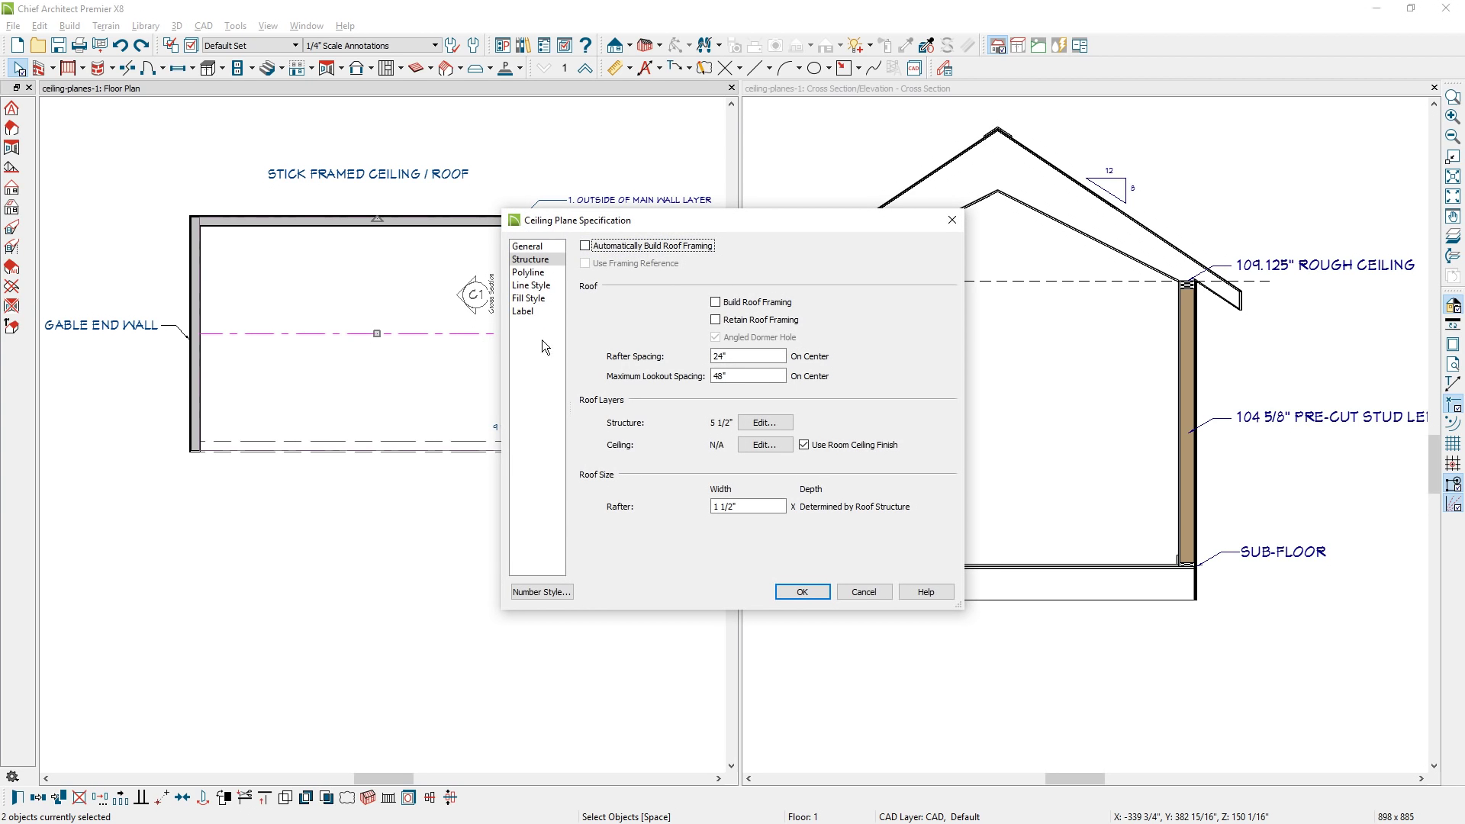
left_click(761, 426)
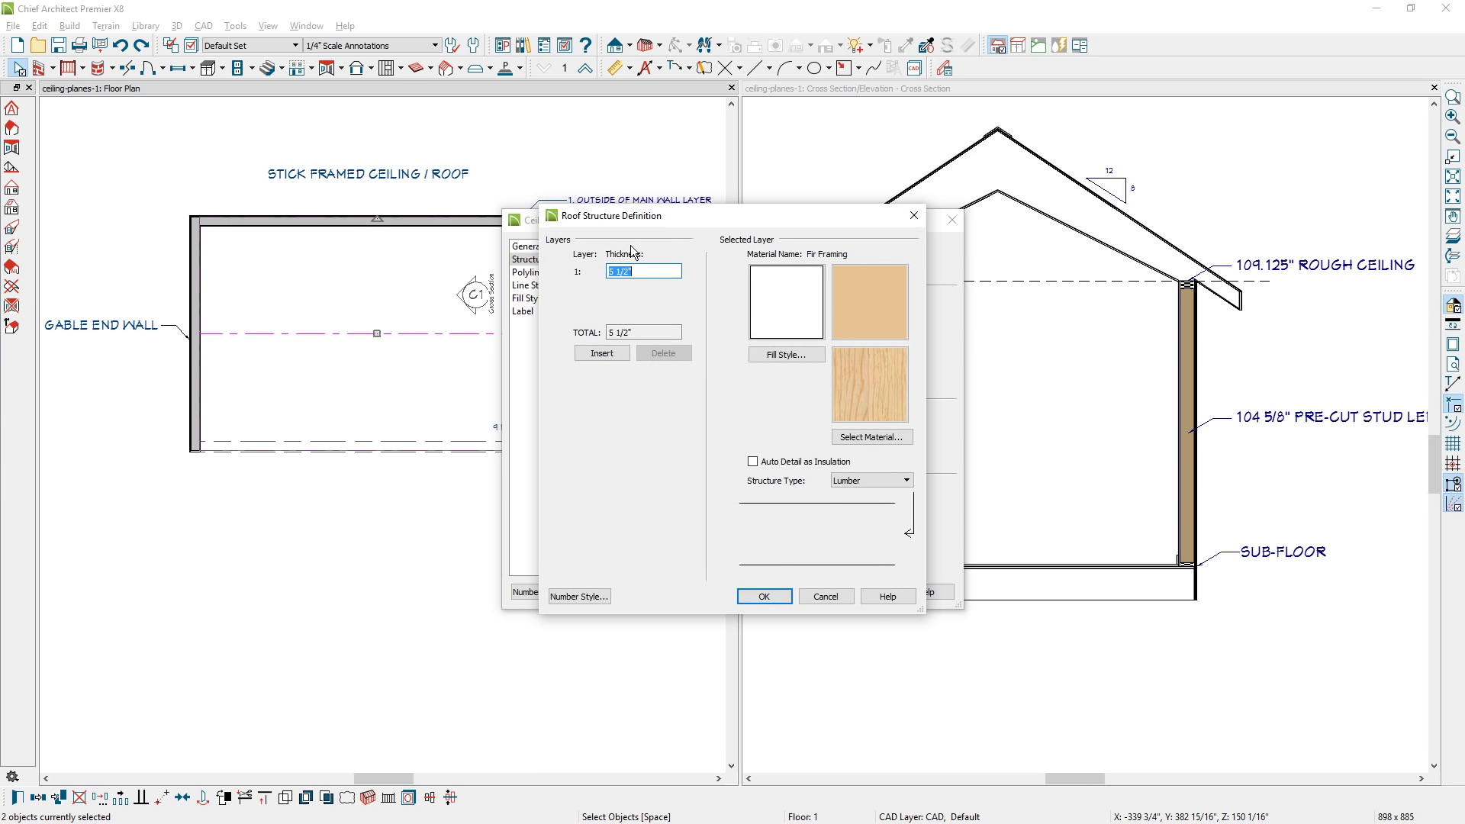
key("Return")
key("Return")
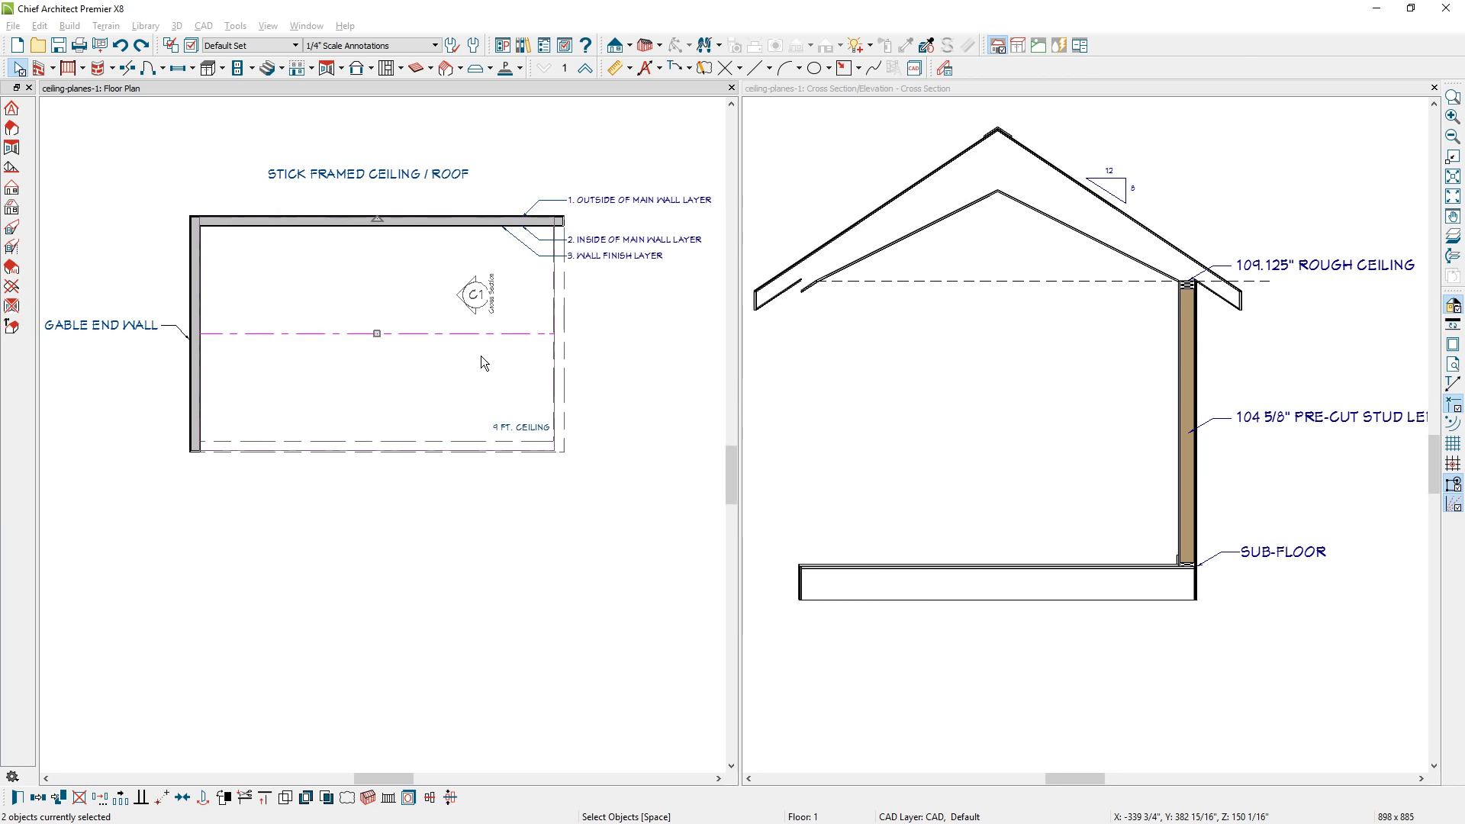
Build framing for the two selected ceiling planes and inspect the rafters from the gable end in a Perspective Framing Overview
left_click(366, 801)
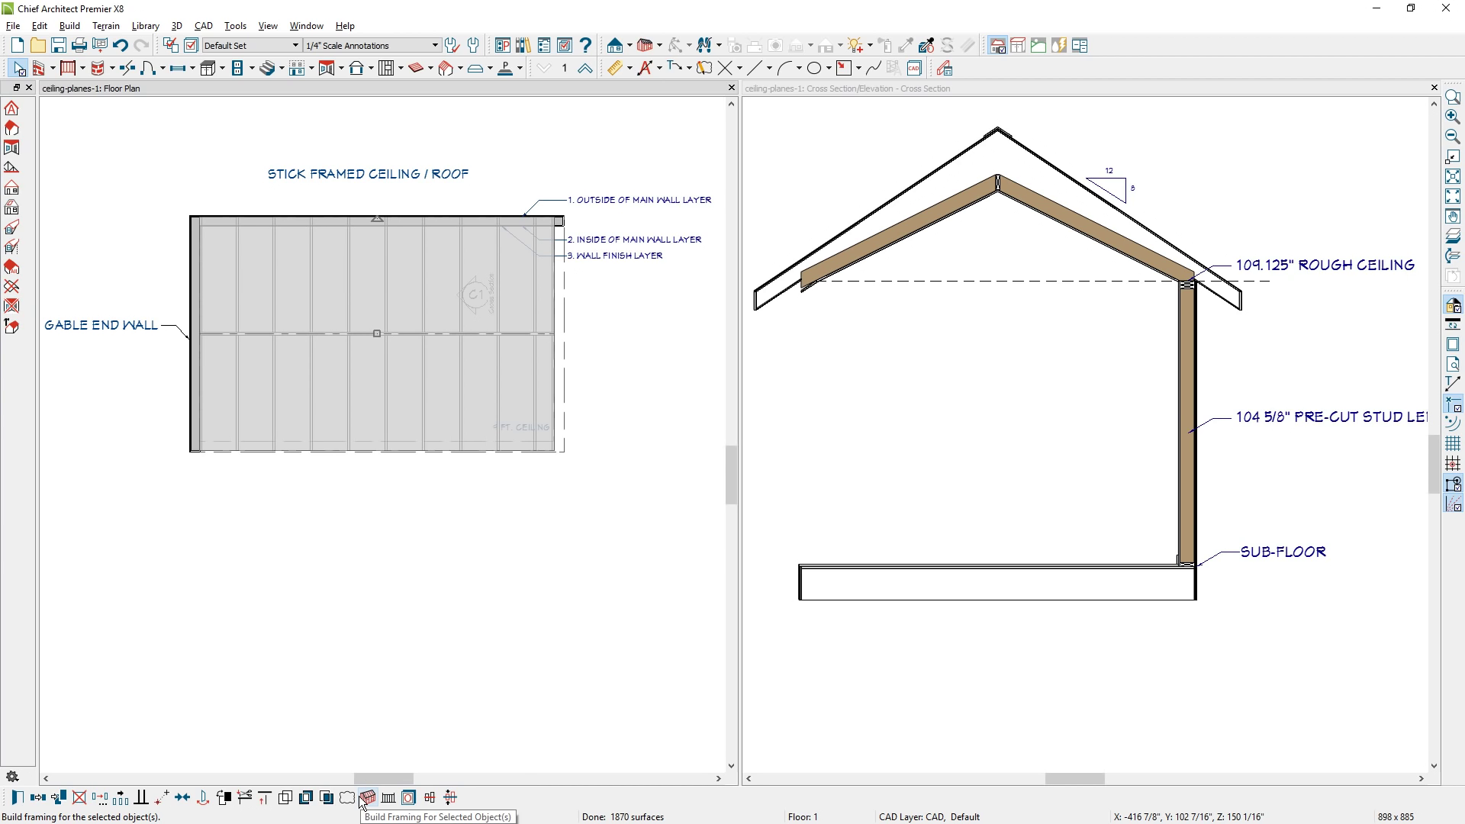
left_click(661, 48)
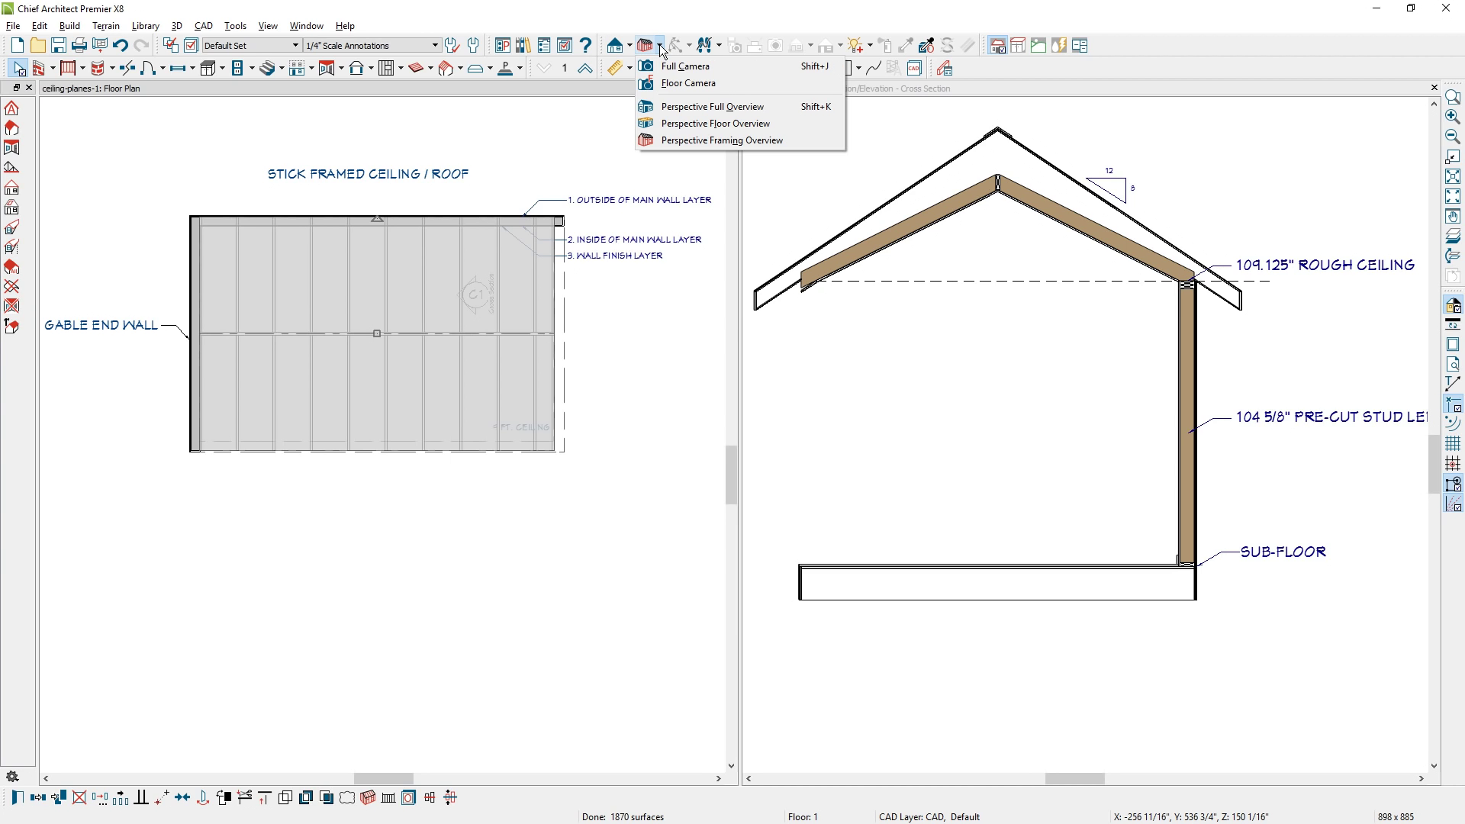
left_click(696, 142)
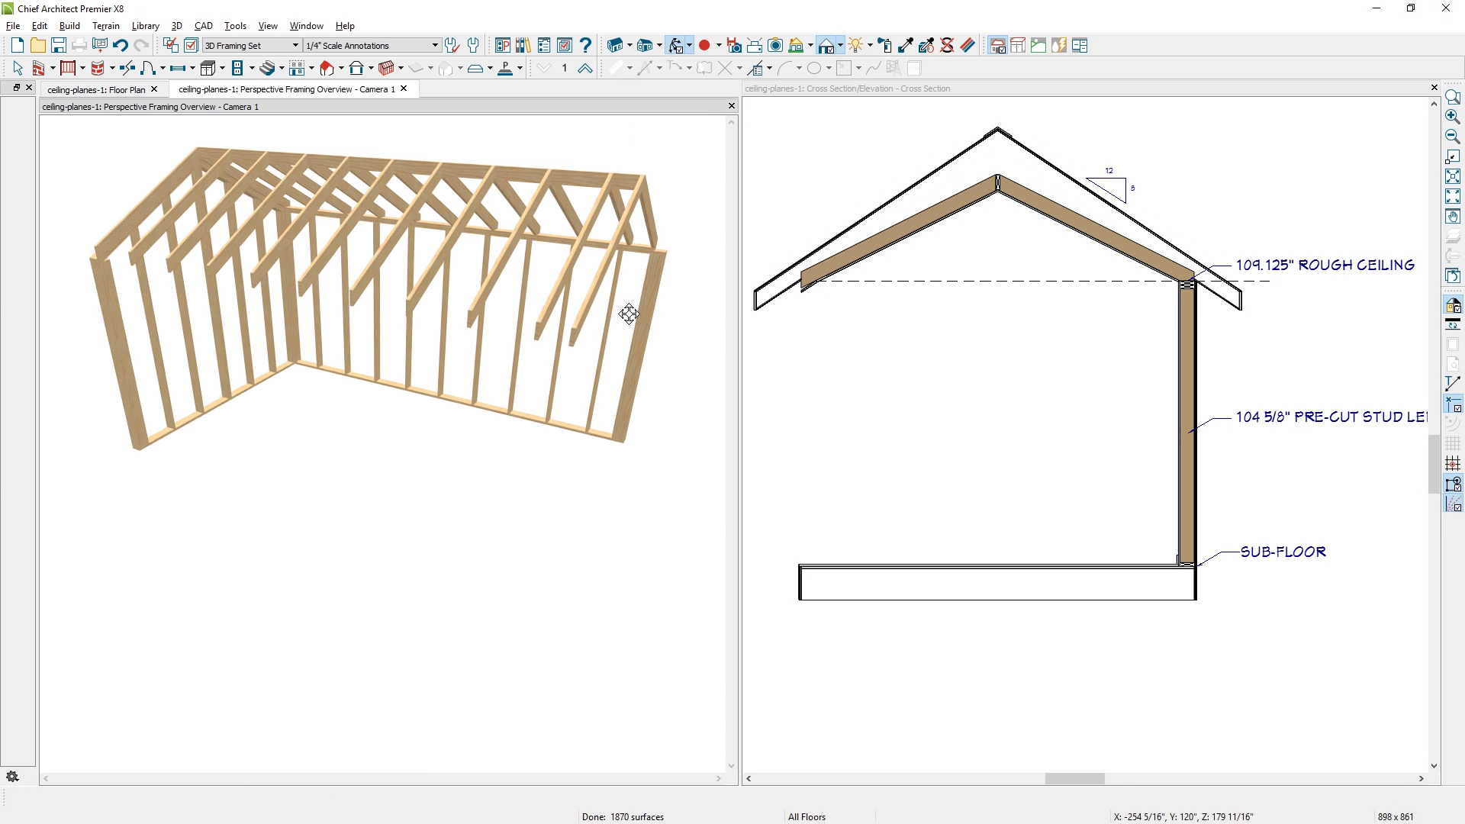
left_click_drag(661, 295, 470, 327)
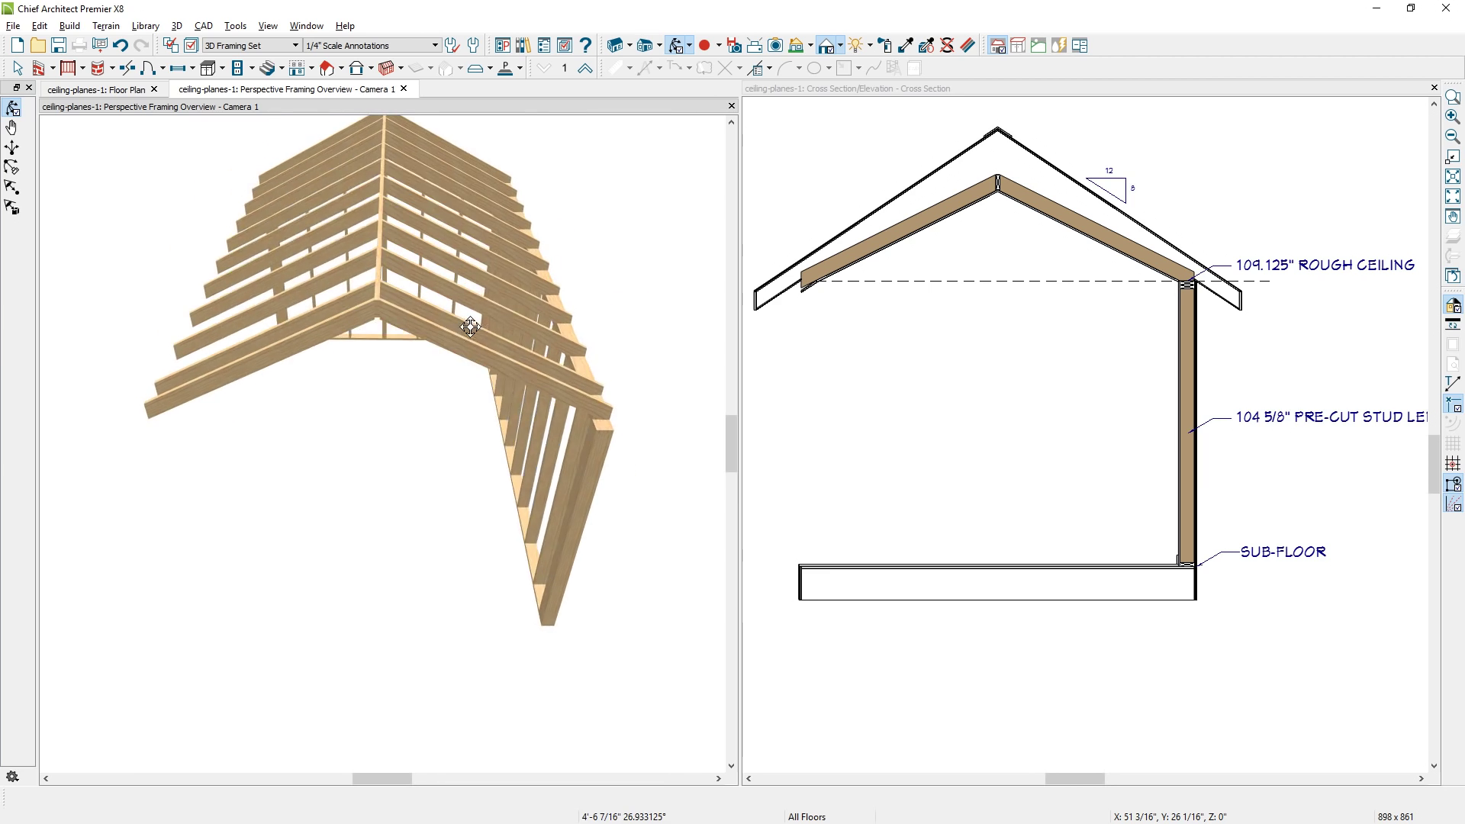
scroll(680, 327, "up", 3)
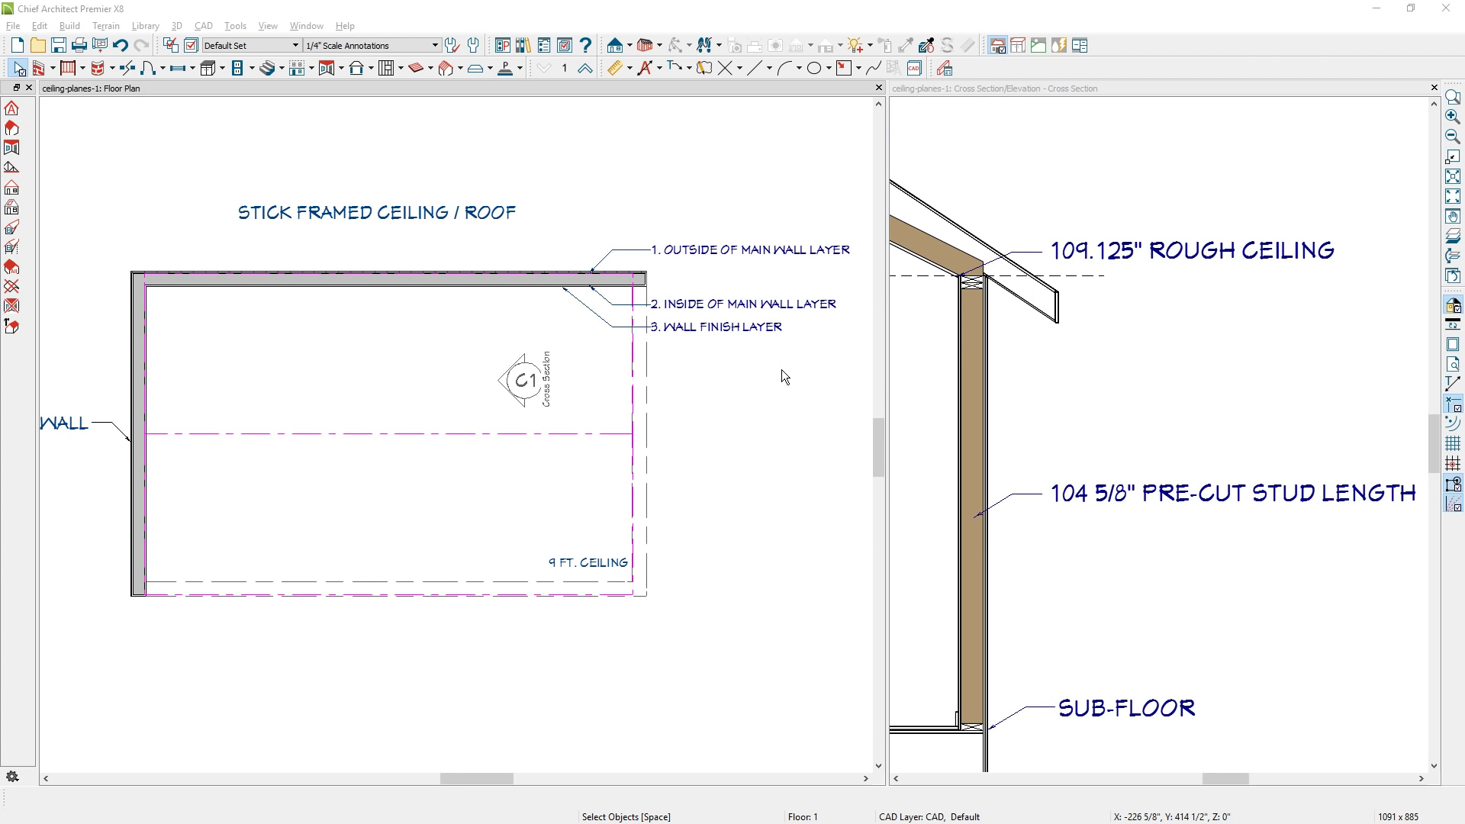
Review the upper ceiling plane's height and pitch settings with Lock Pitch selected, including the inside bottom height, and discard any changes
double_click(563, 433)
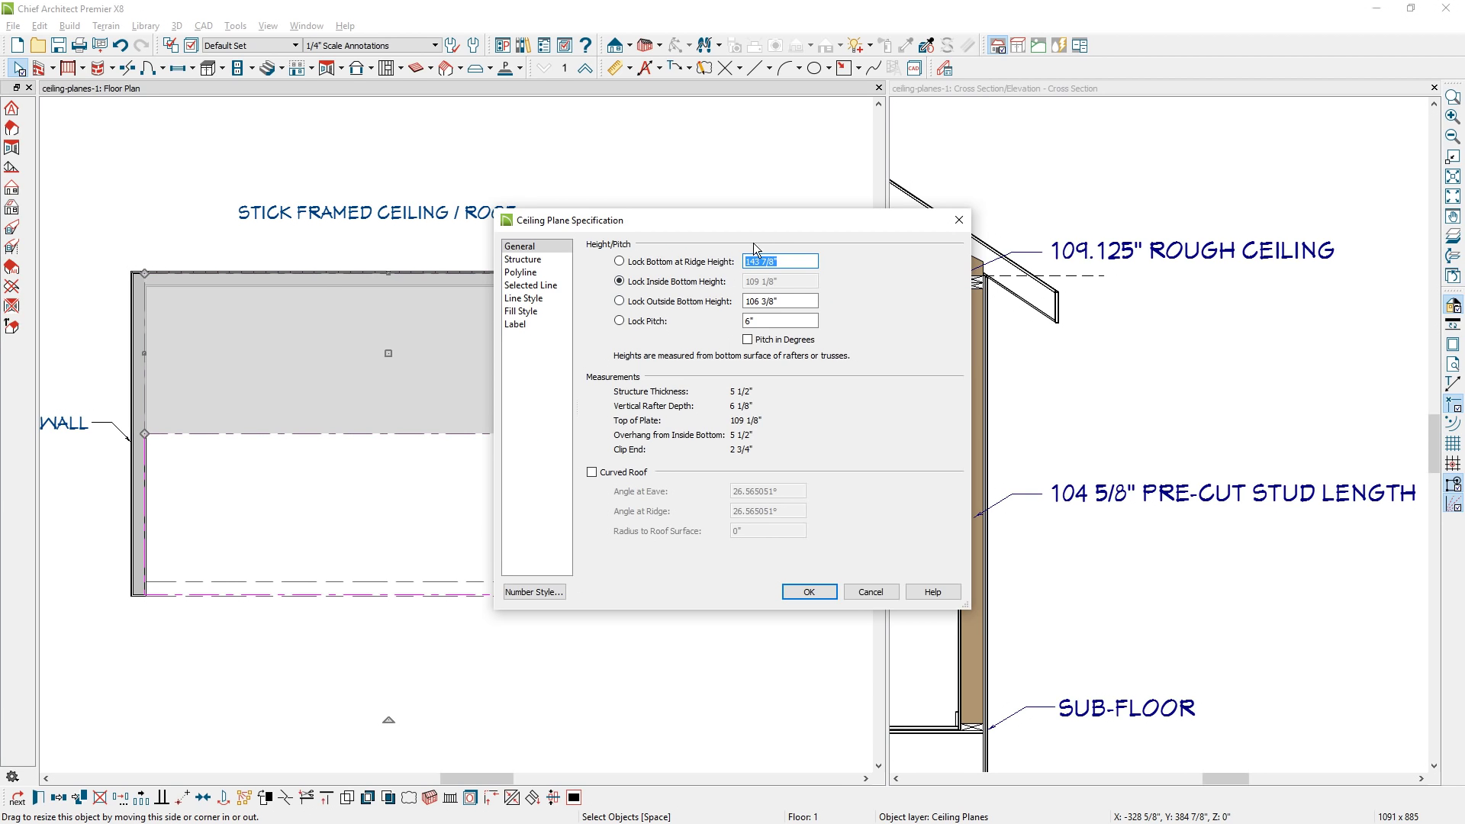
left_click_drag(754, 229, 698, 238)
left_click(582, 332)
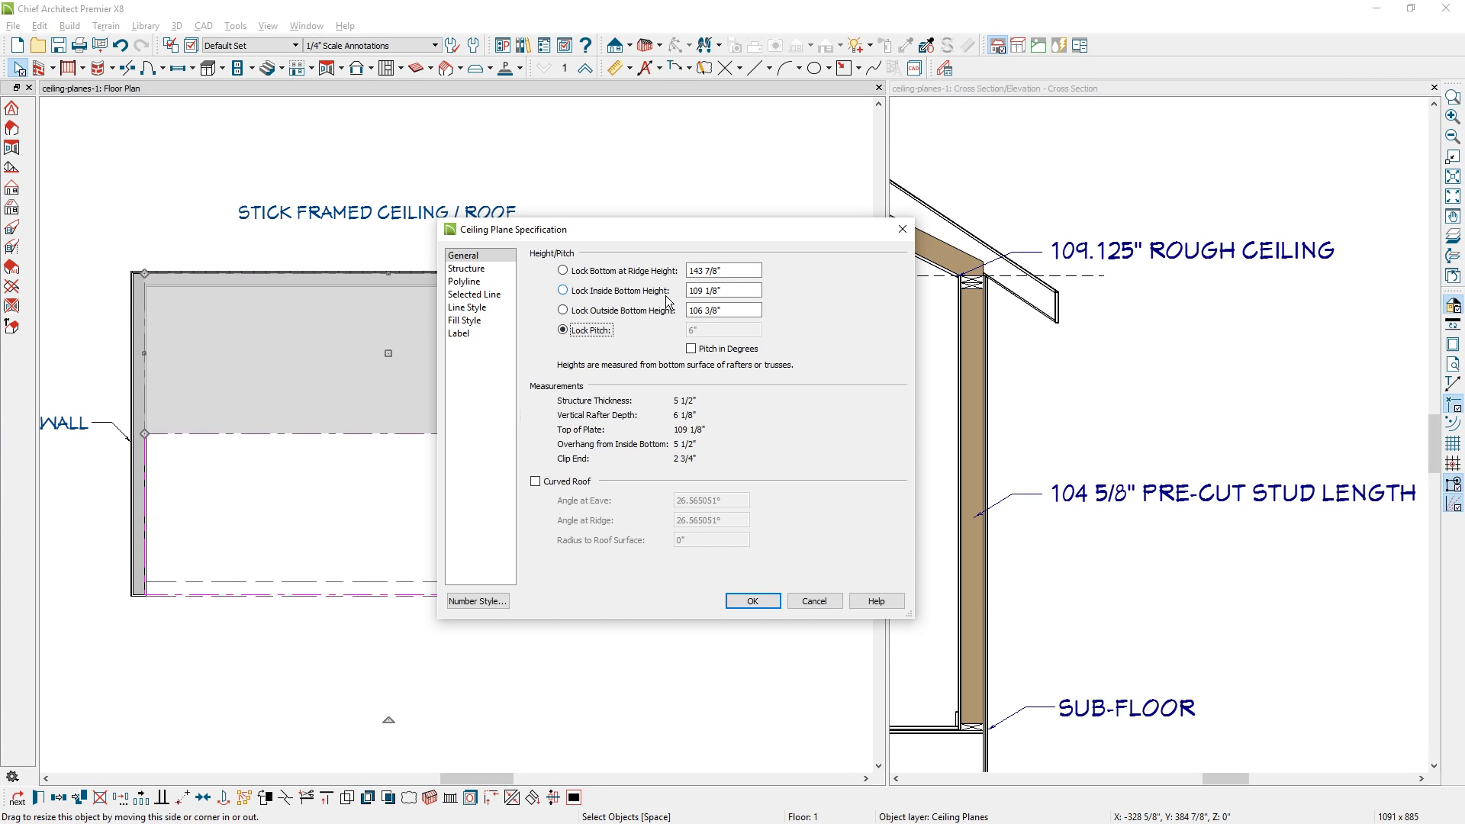
left_click(725, 291)
left_click(817, 602)
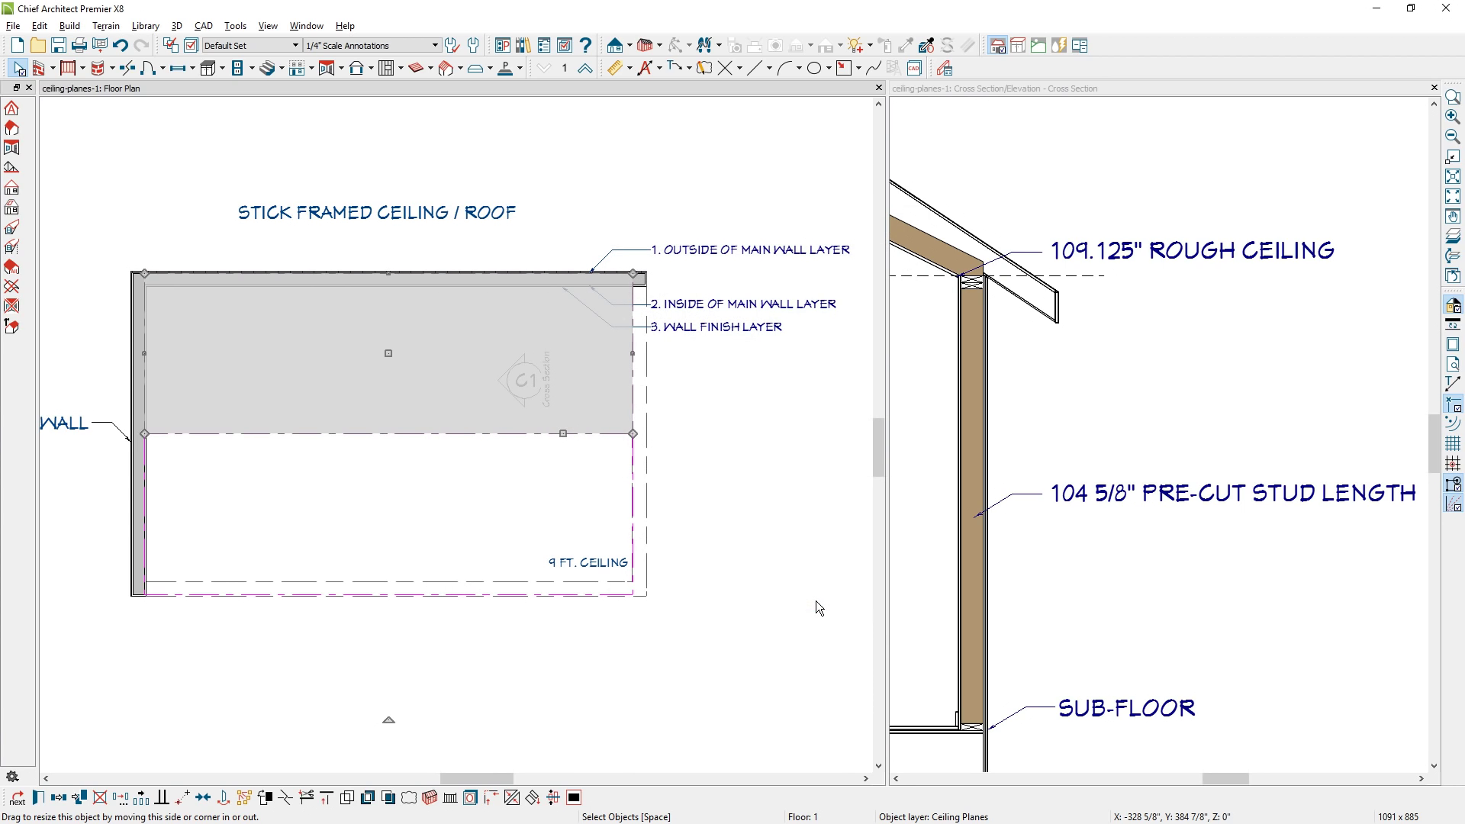
left_click(817, 601)
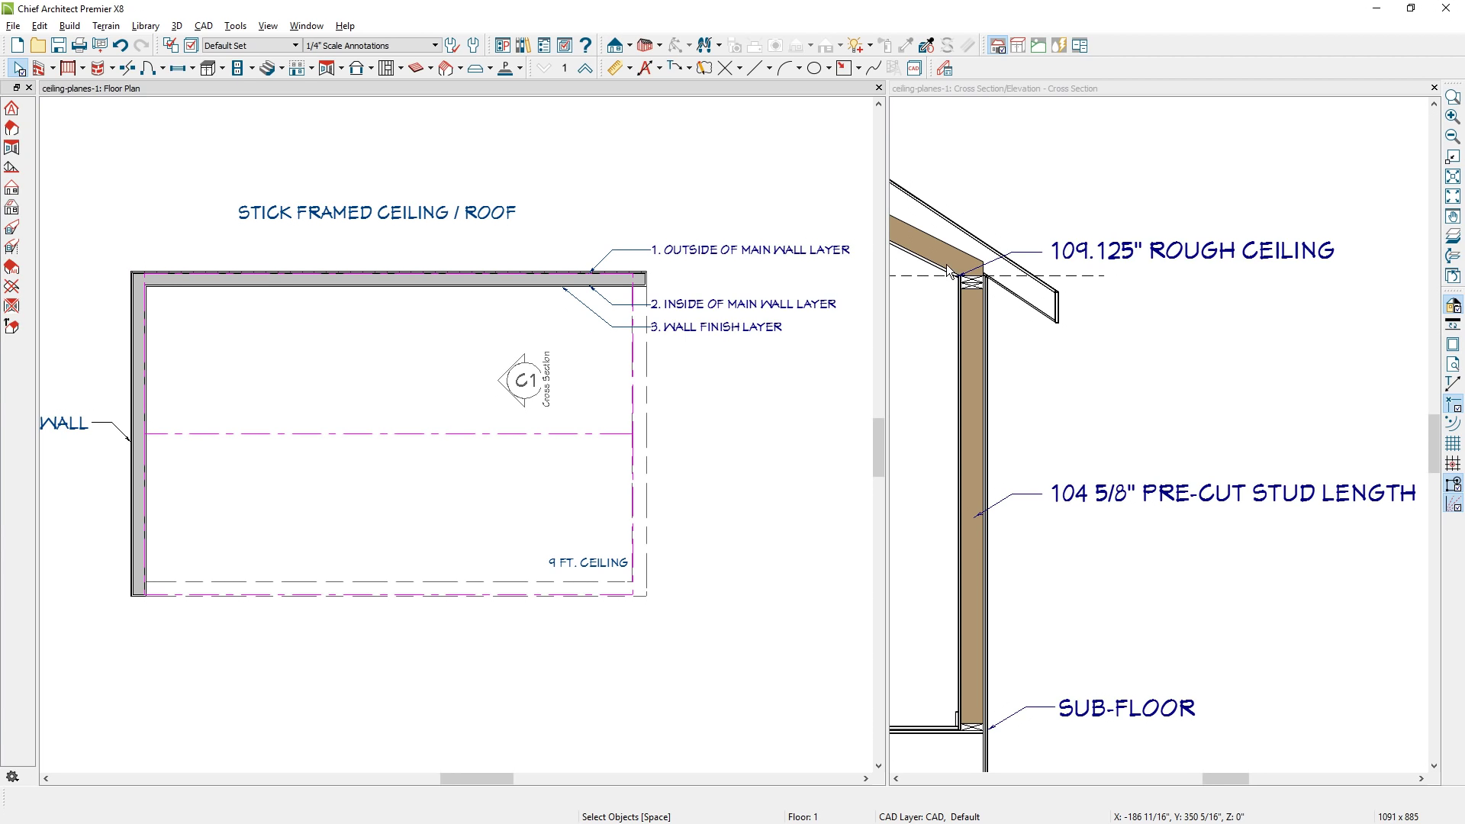
Delete the lower ceiling plane and shorten the upper one from its right edge to a narrow strip beside the gable end wall
left_click(477, 431)
key("Delete")
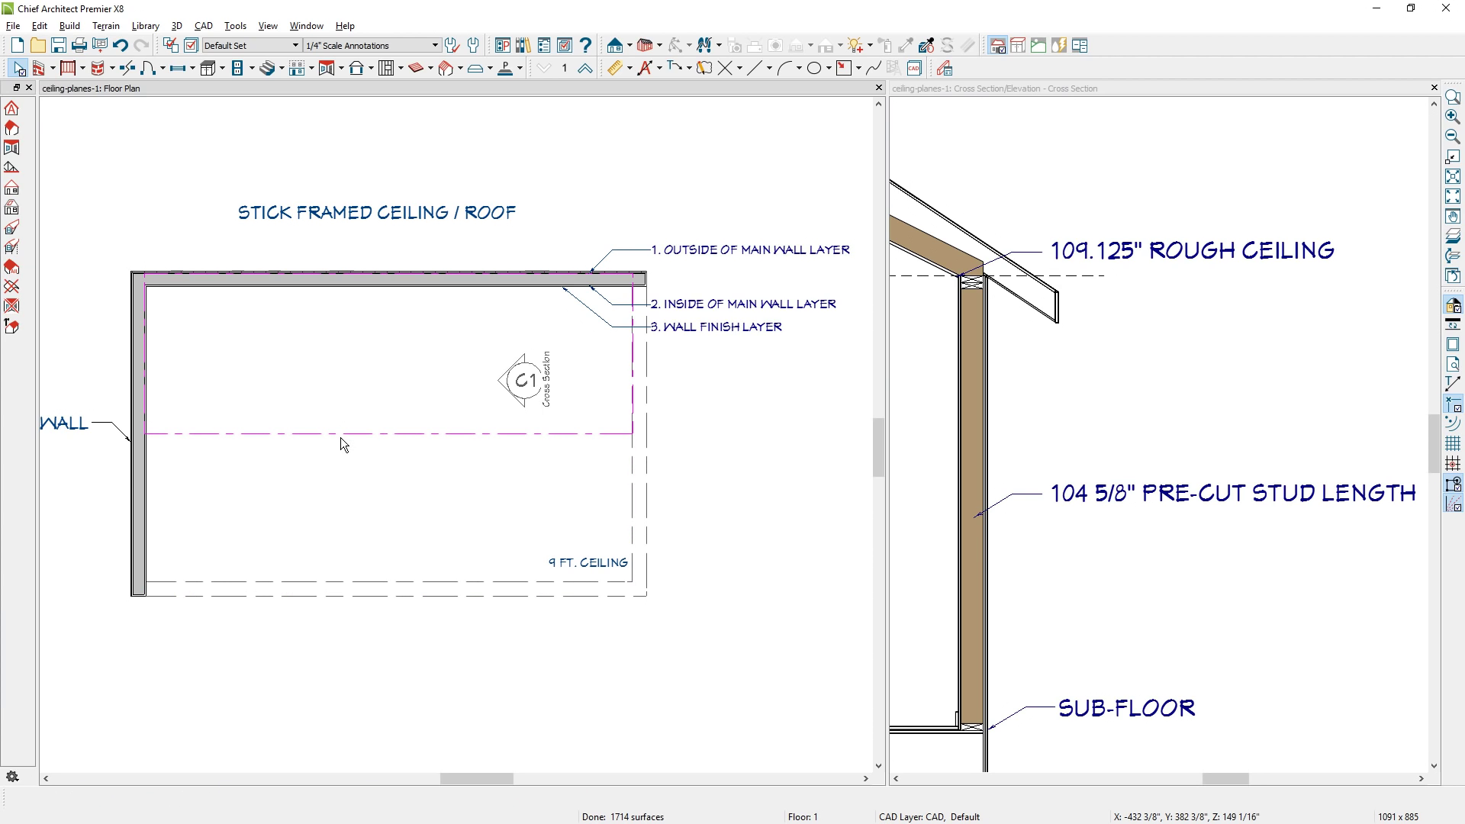
left_click(438, 433)
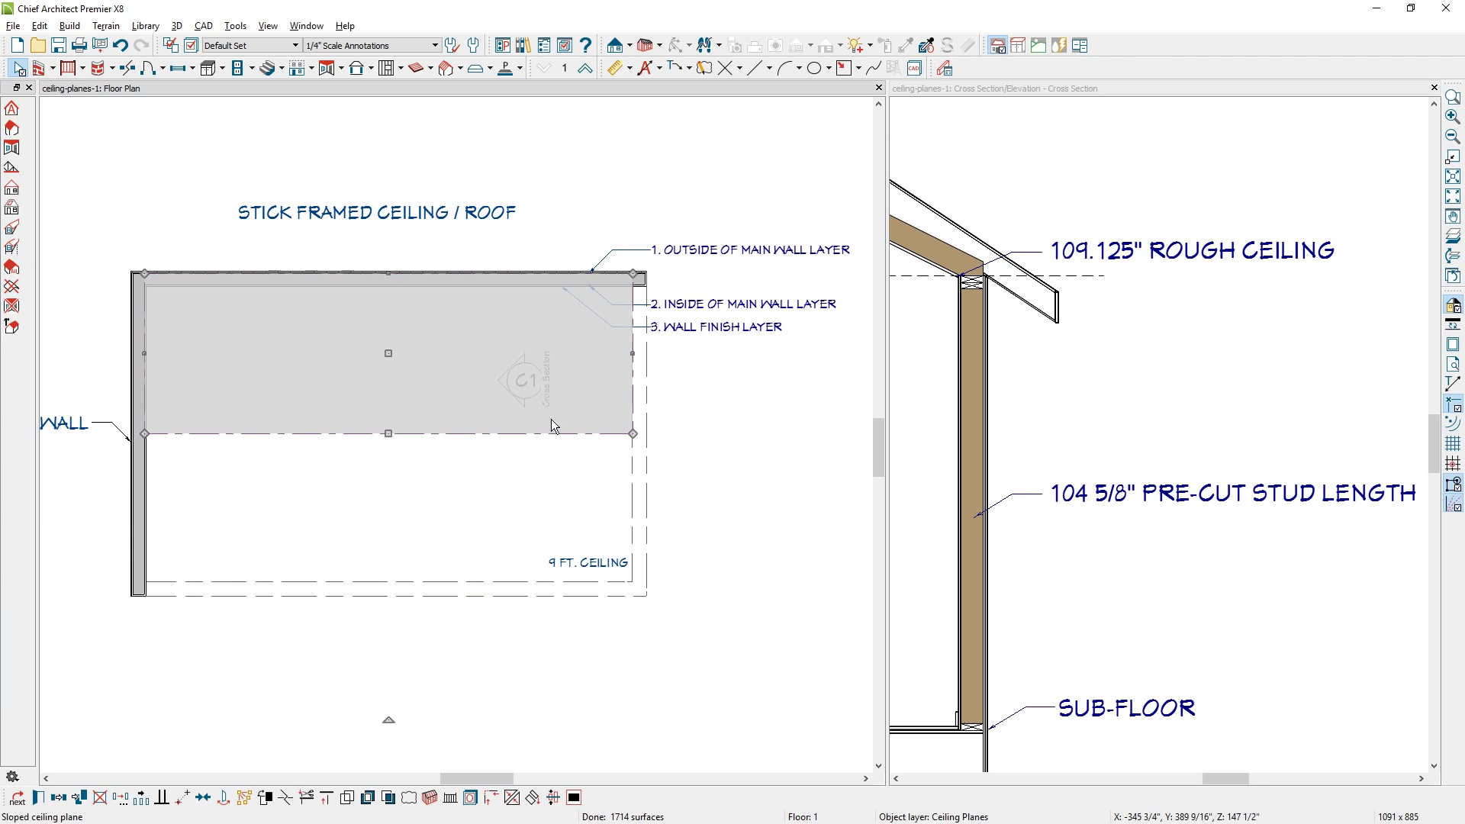
left_click_drag(625, 358, 214, 345)
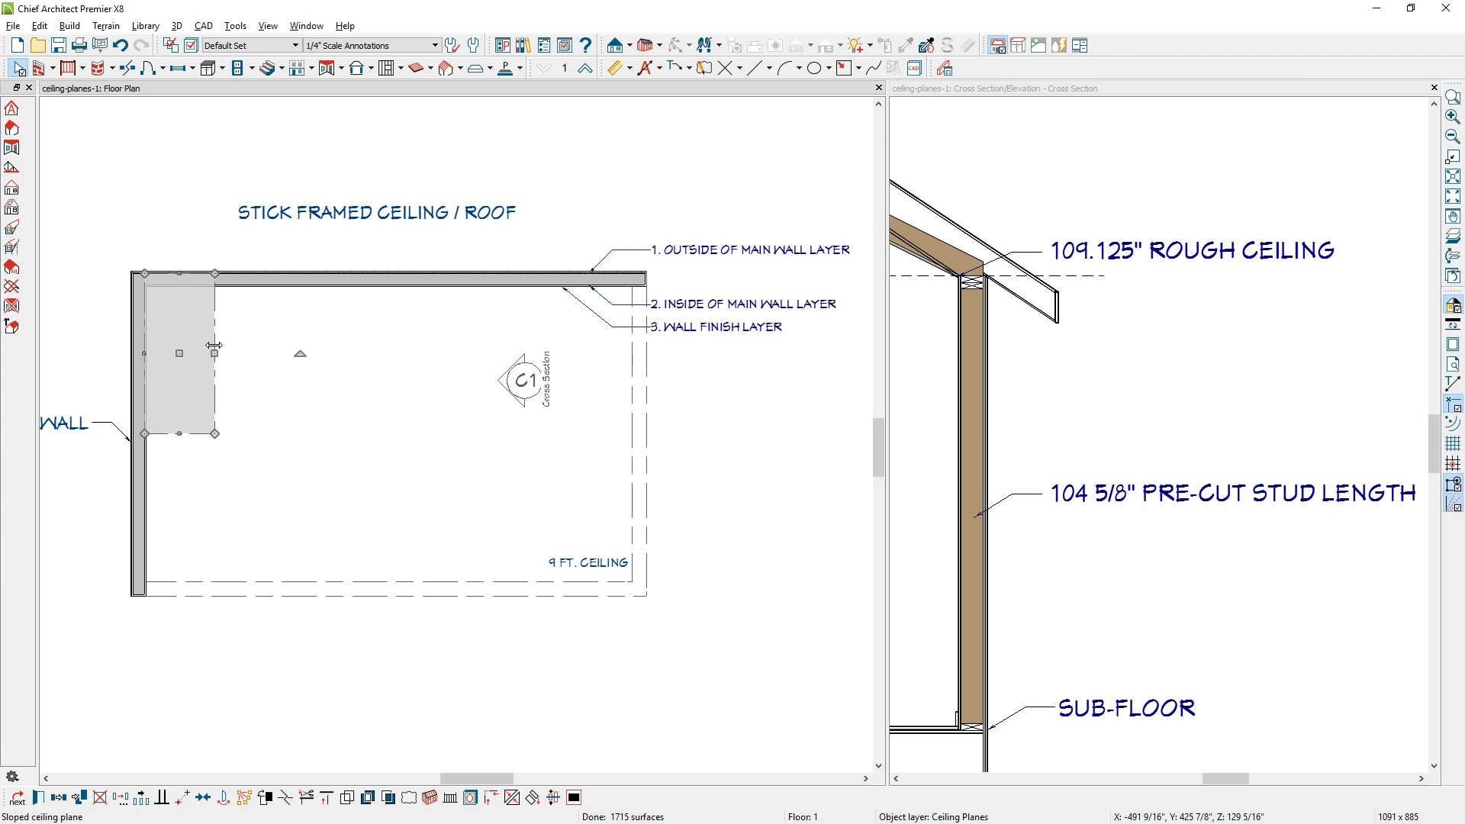
Draw a second ceiling plane beside the first, with its baseline on the inside of the horizontal wall's main layer
left_click(342, 68)
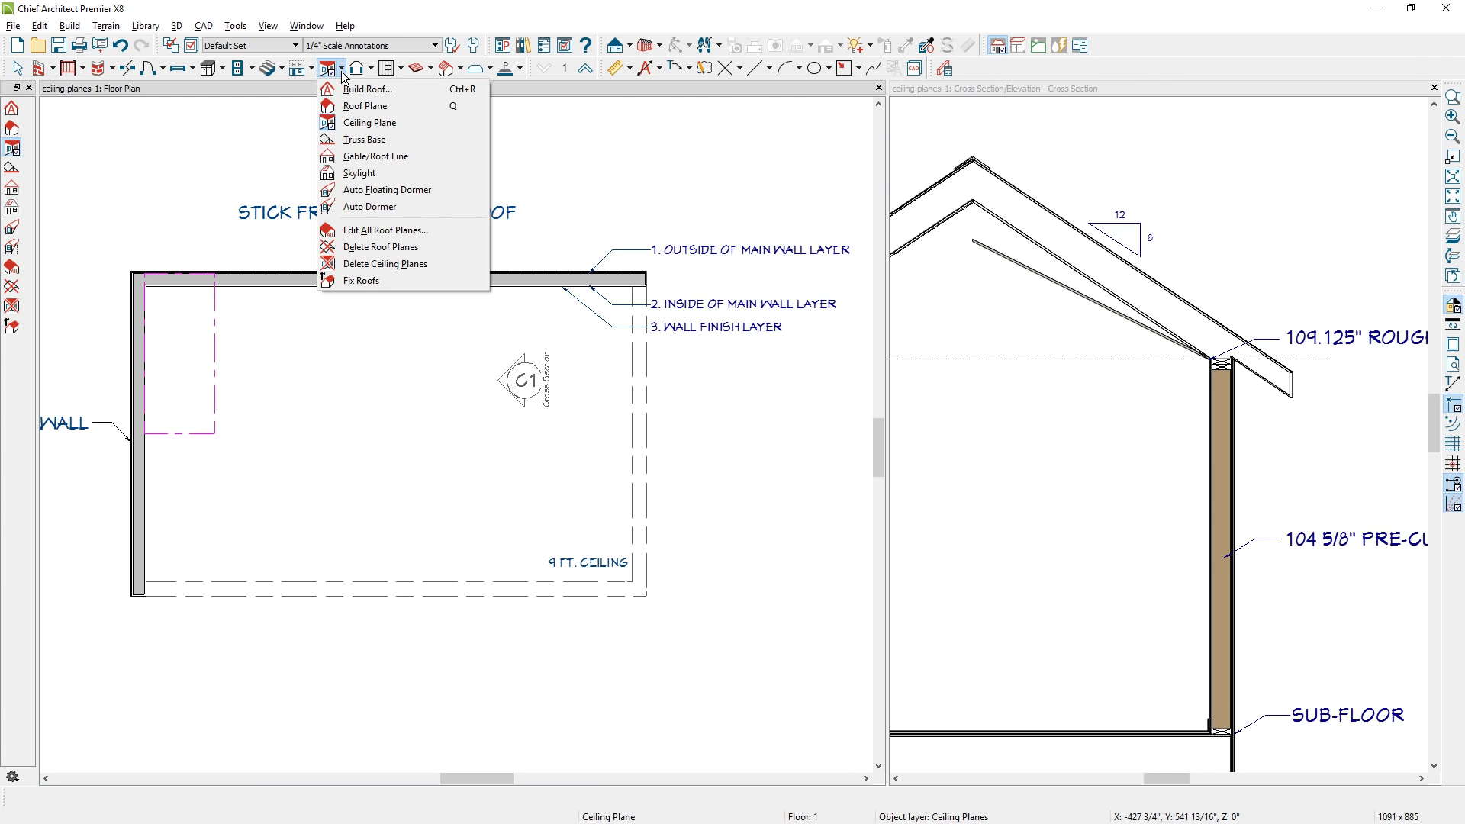
left_click(347, 121)
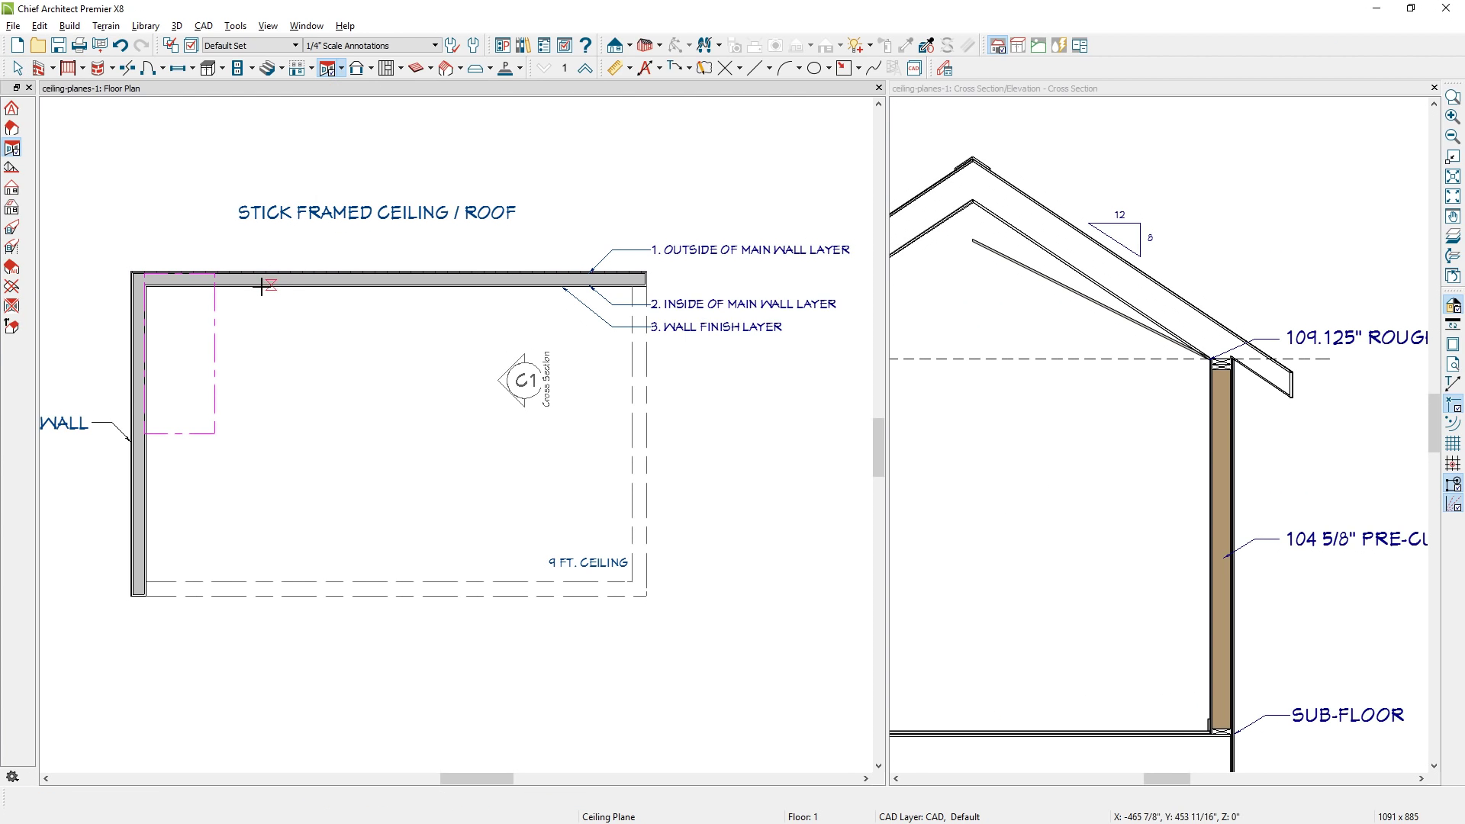
left_click_drag(261, 286, 325, 286)
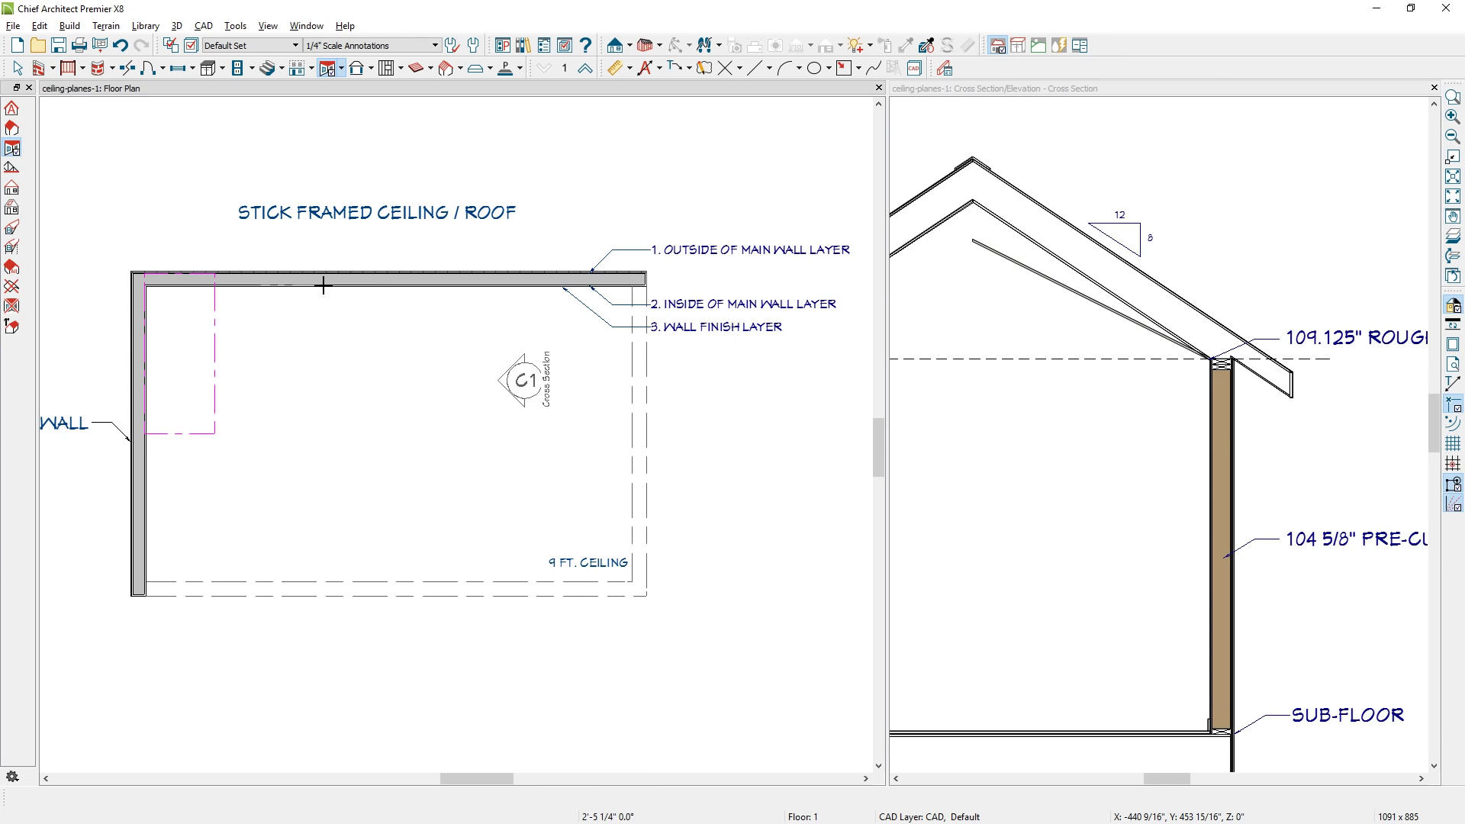
left_click(313, 373)
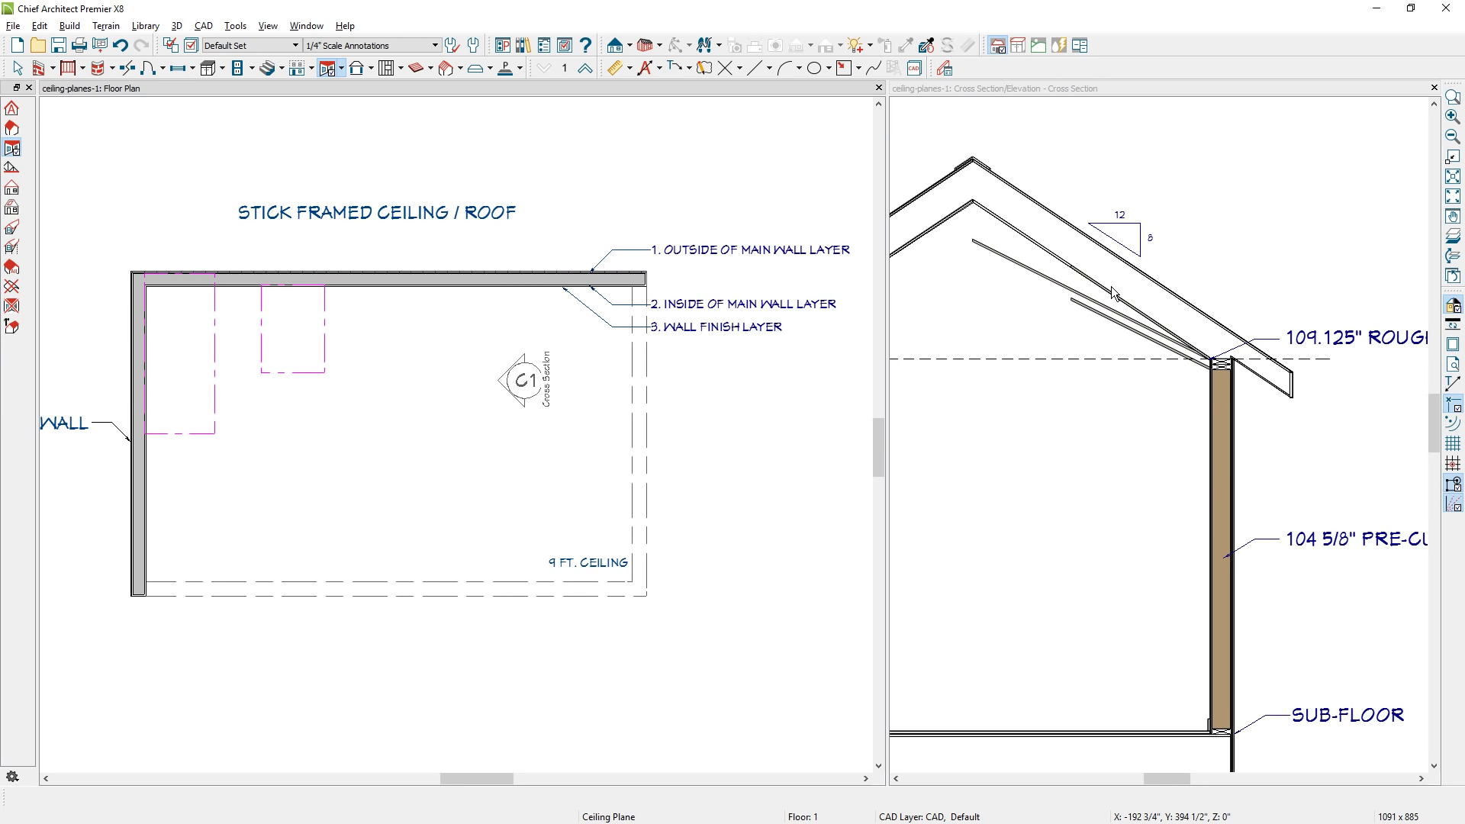
Examine the second ceiling plane's baseline at the wall's inside main layer and its alignment with the top plate in the cross section
scroll(1116, 368, "up", 3)
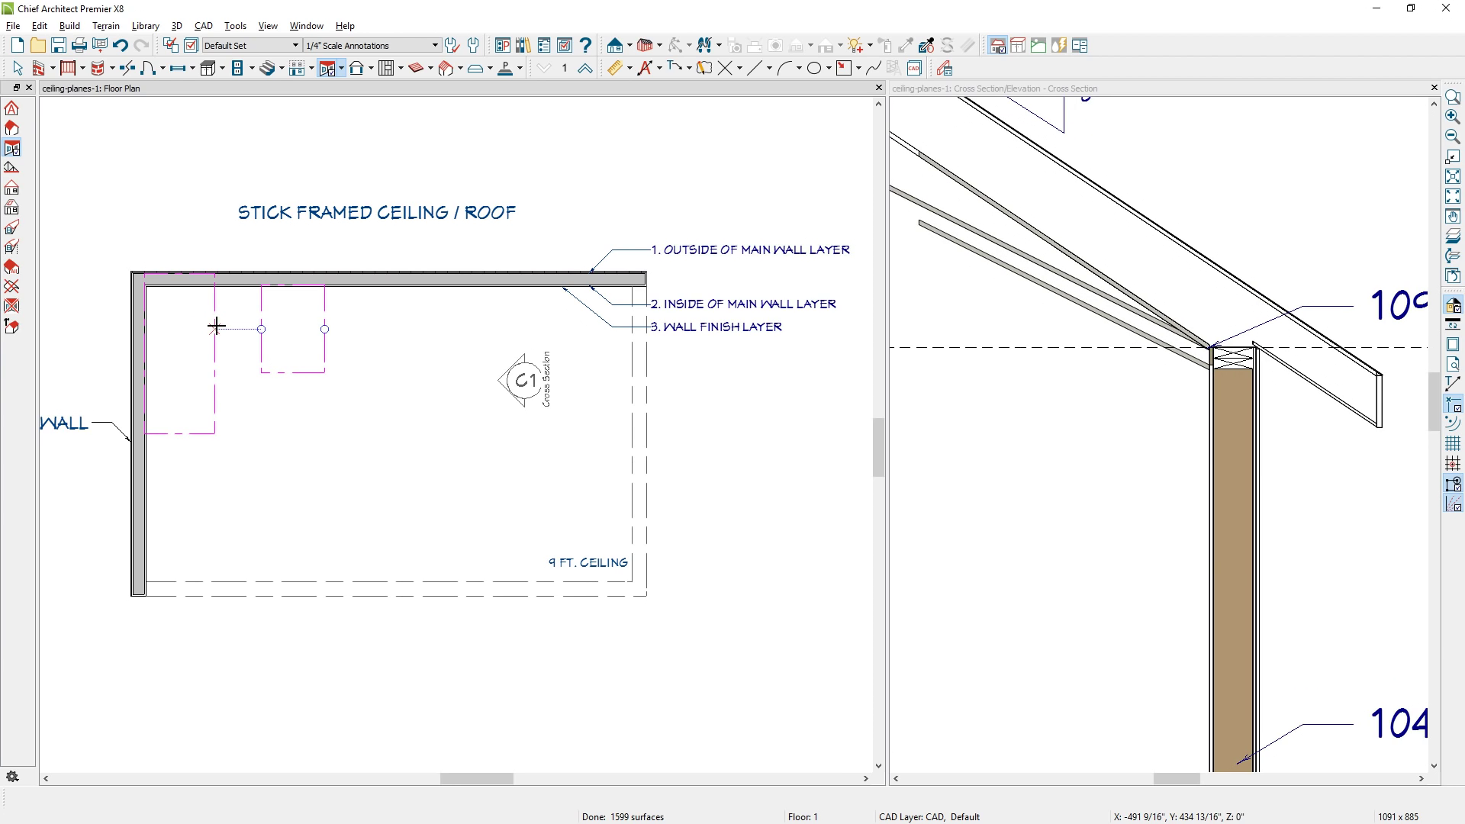
key("space")
scroll(253, 328, "up", 2)
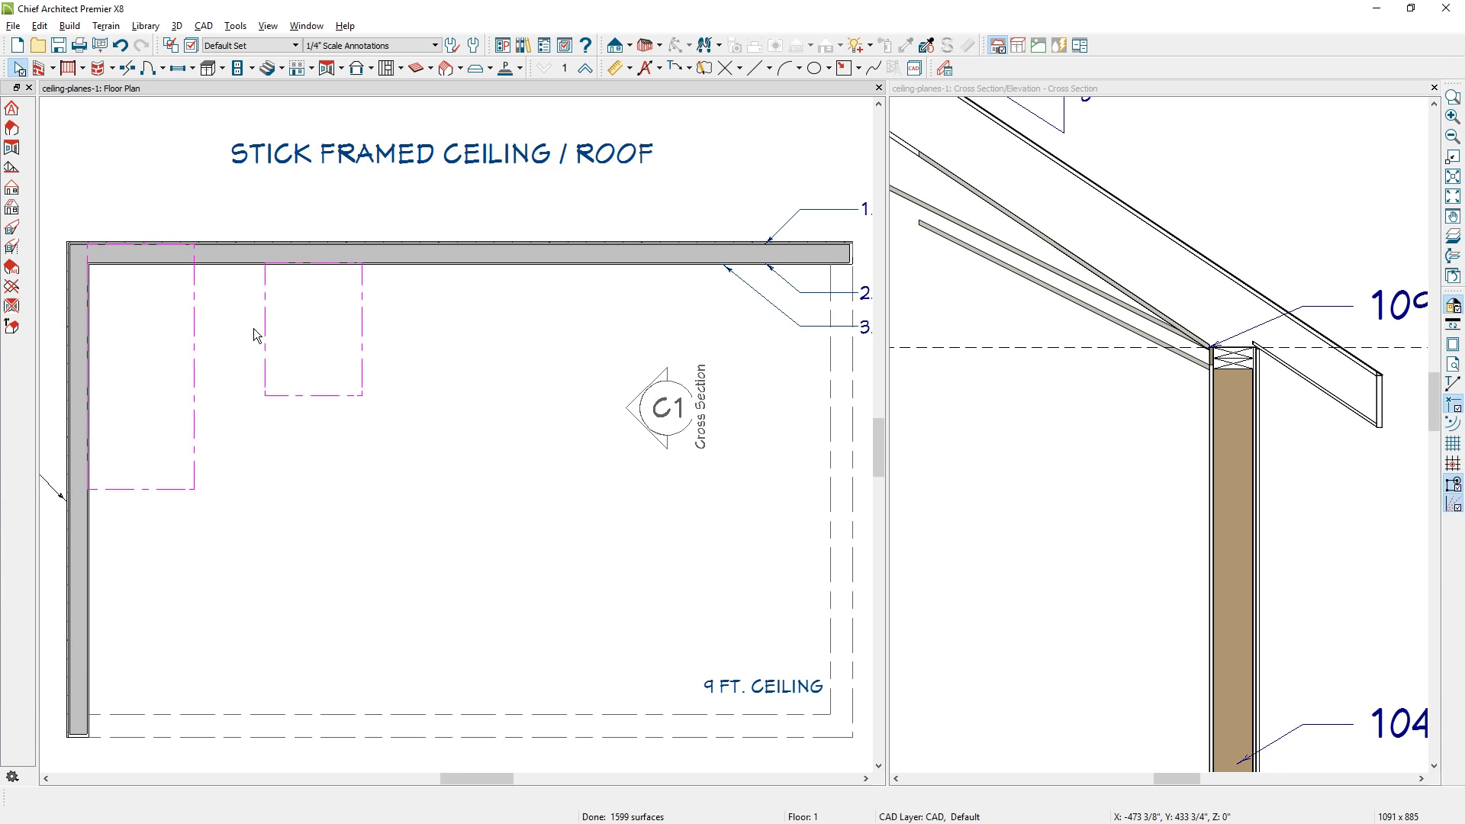
scroll(341, 221, "up", 2)
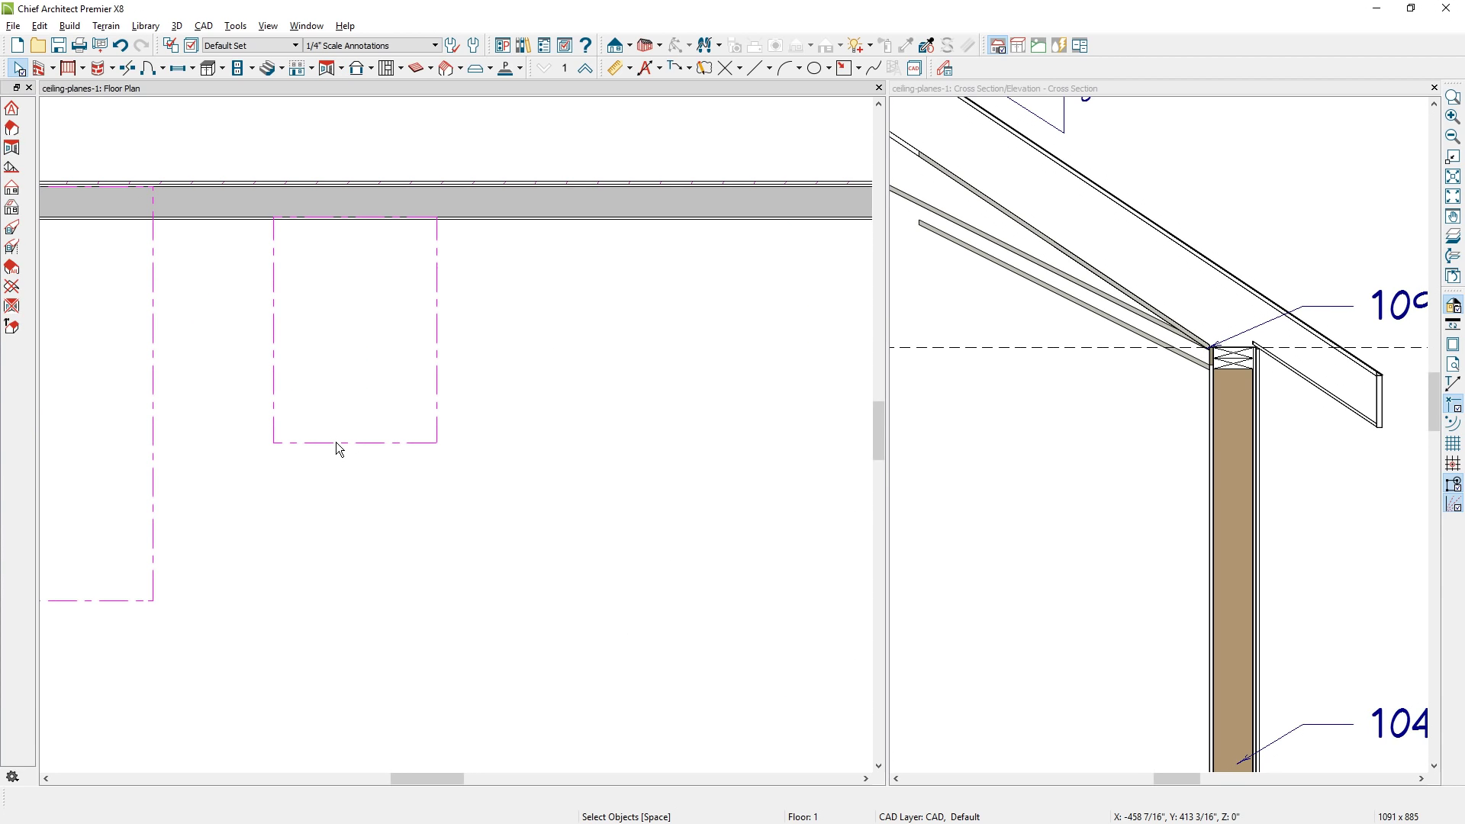
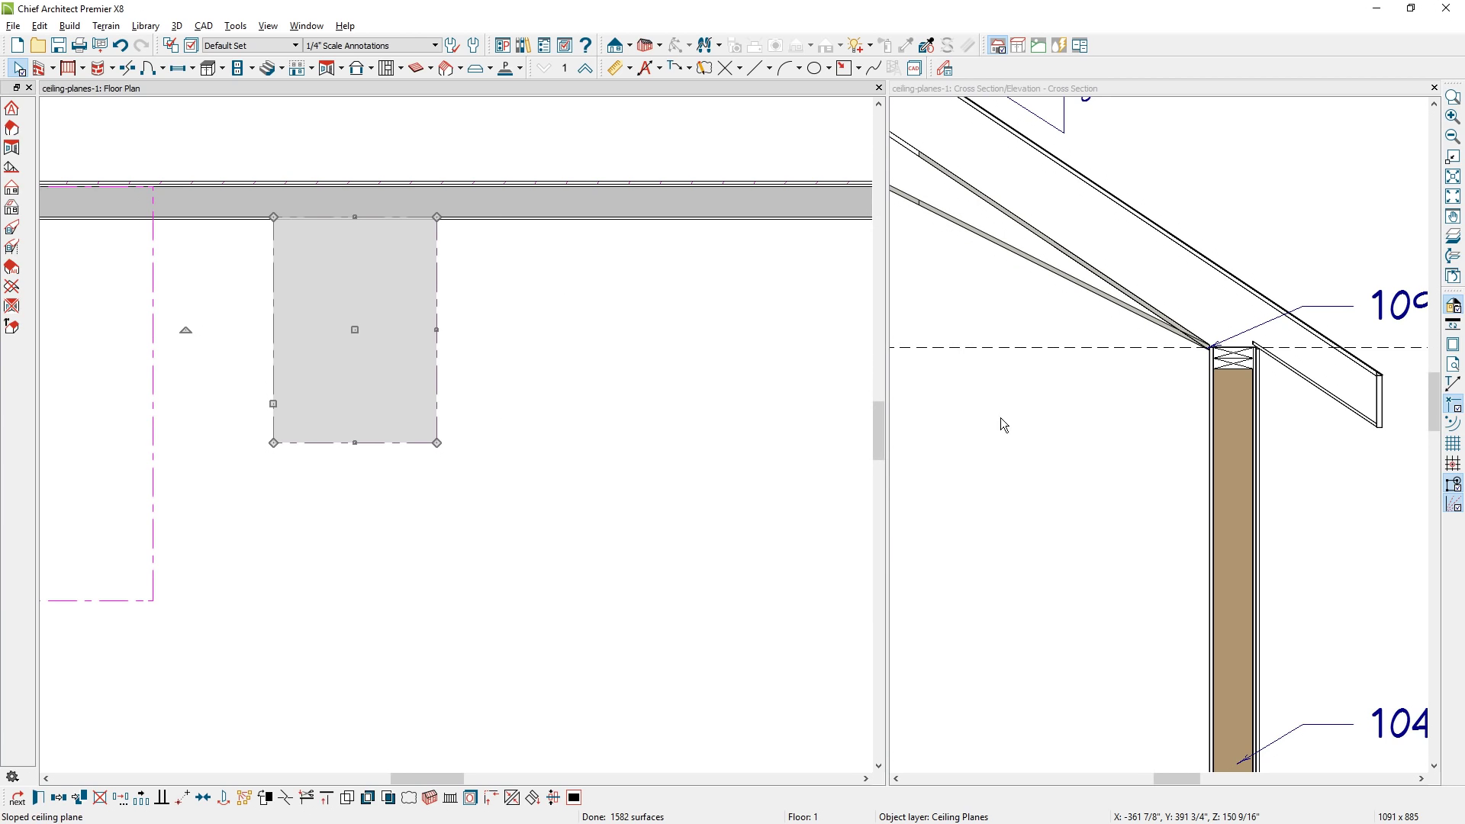
middle_click_drag(1039, 343, 1109, 383)
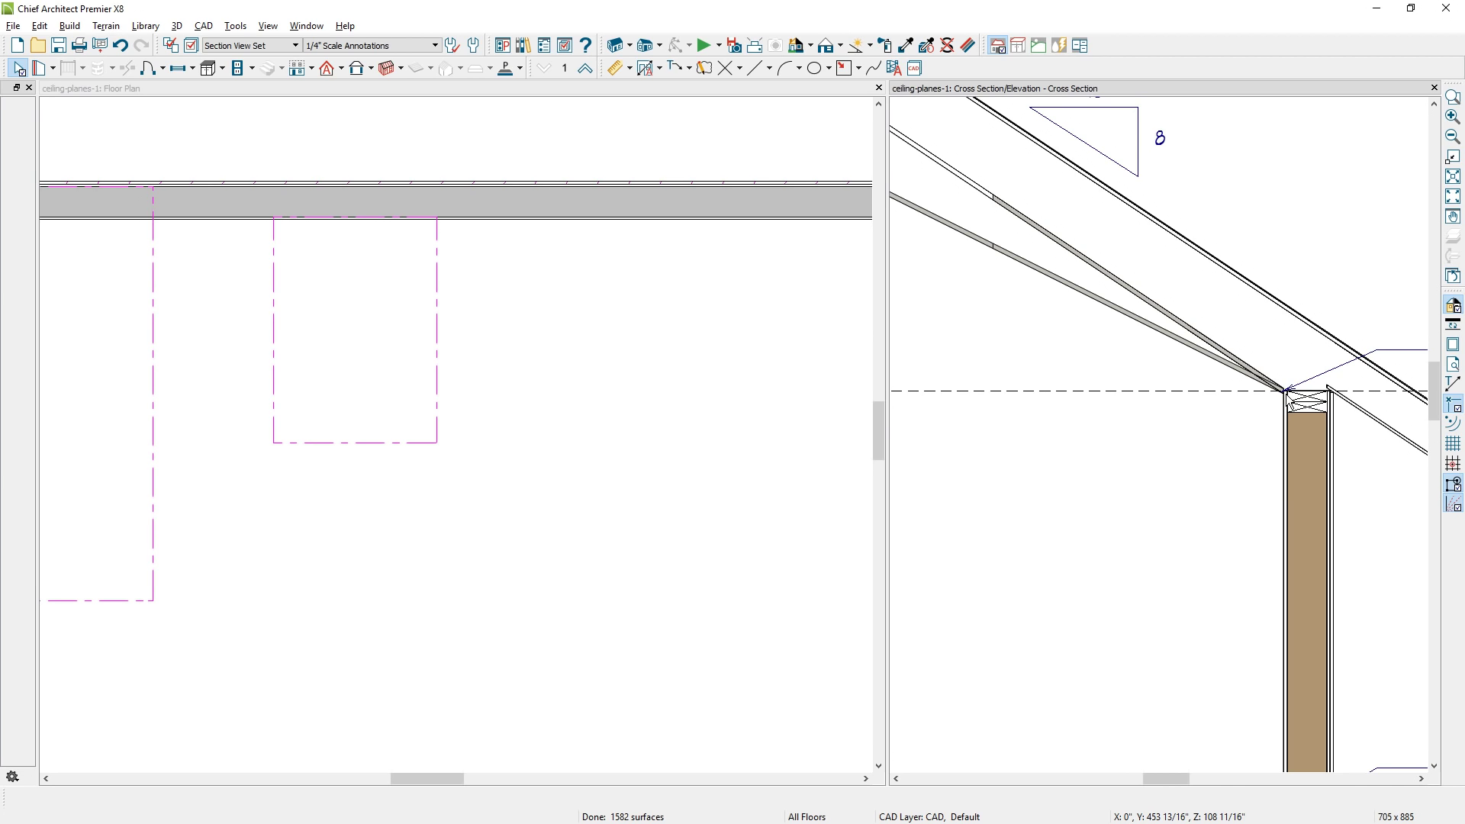
left_click(439, 230)
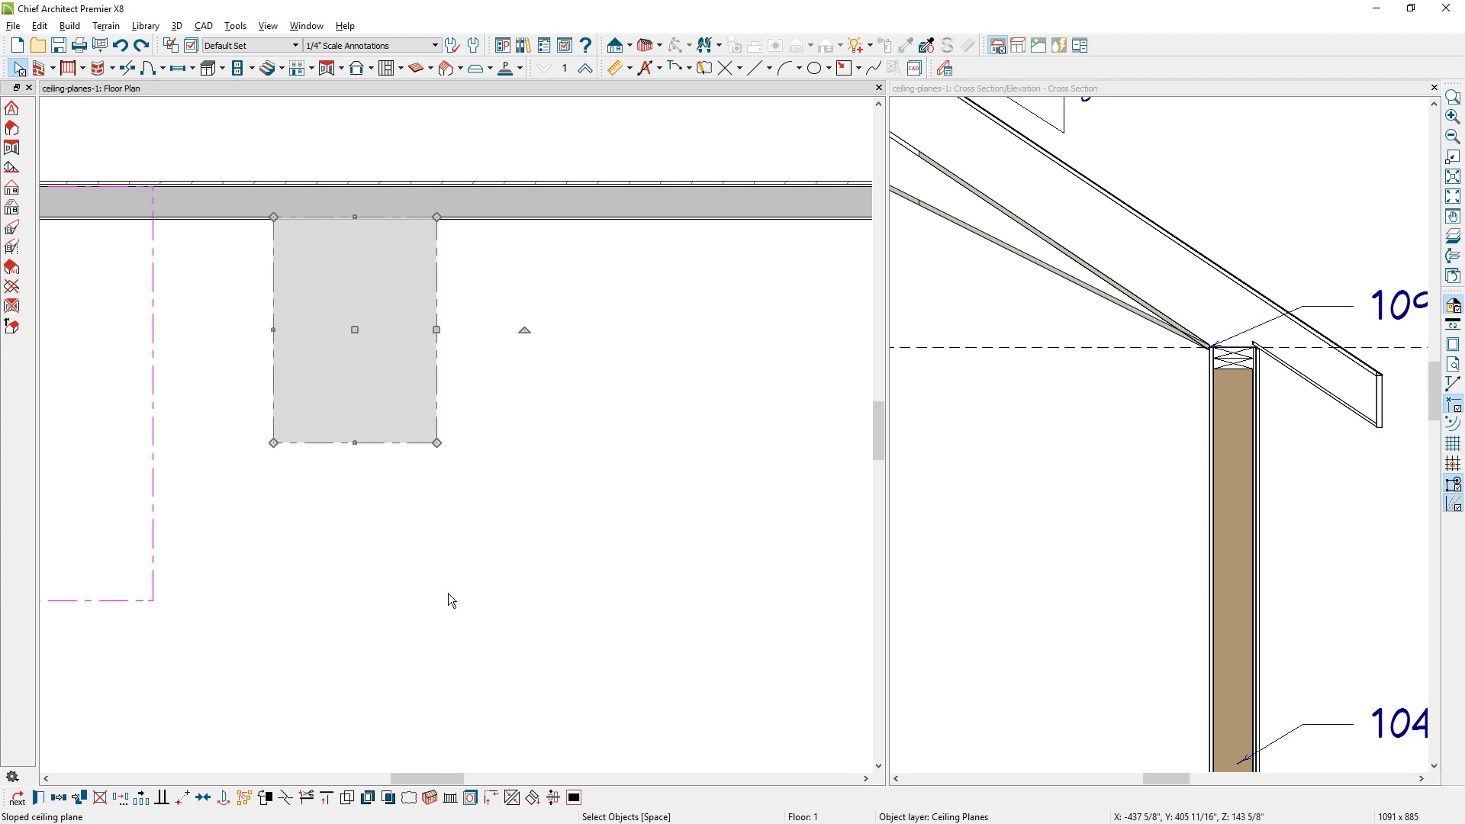
left_click(430, 799)
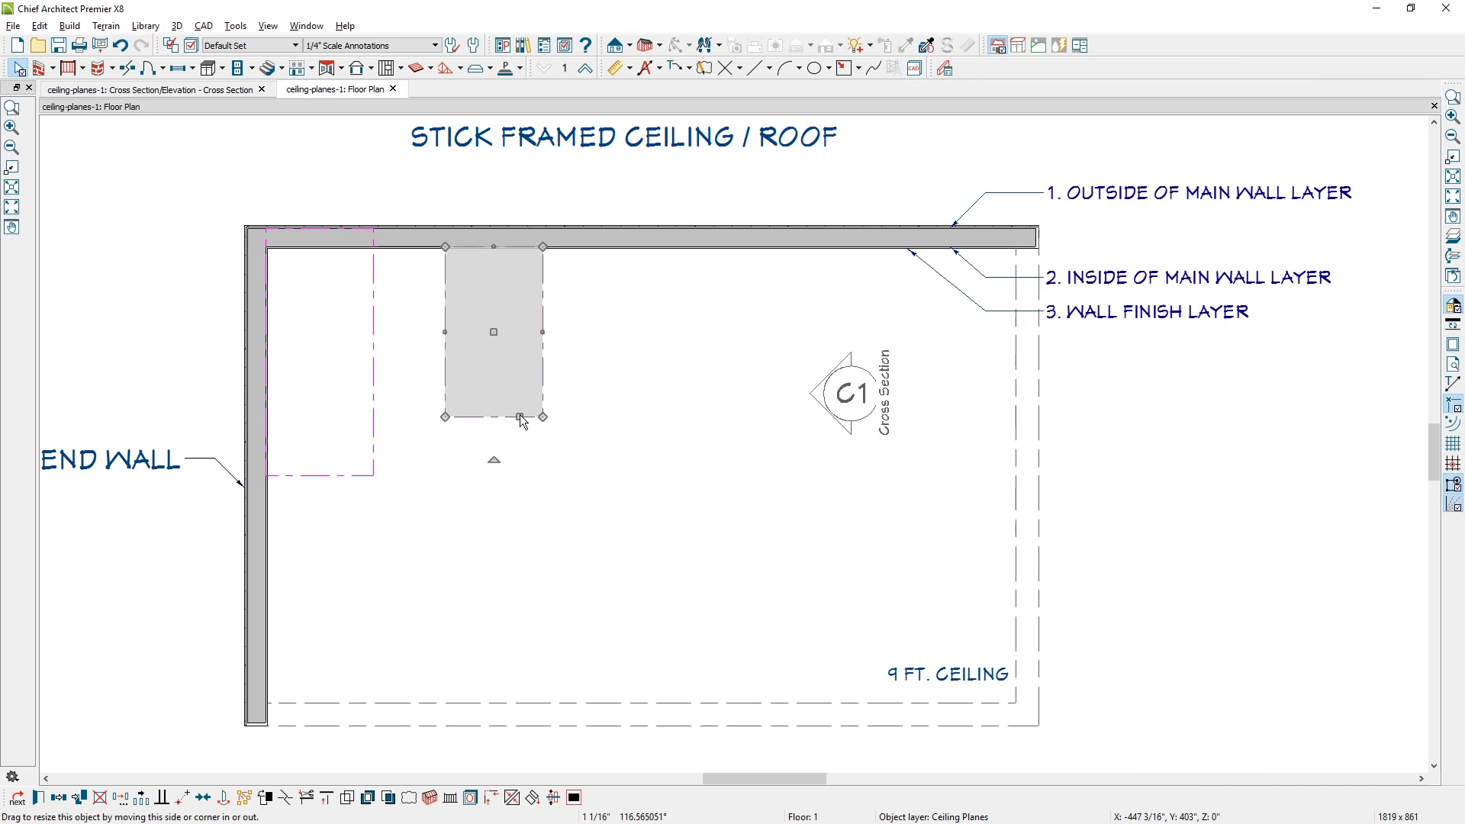
Stretch the second ceiling plane to the first plane's lower edge and across the full room length, and reflect a copy about its ridge edge
left_click_drag(520, 417, 371, 477)
left_click_drag(445, 361, 265, 365)
left_click_drag(538, 364, 1006, 365)
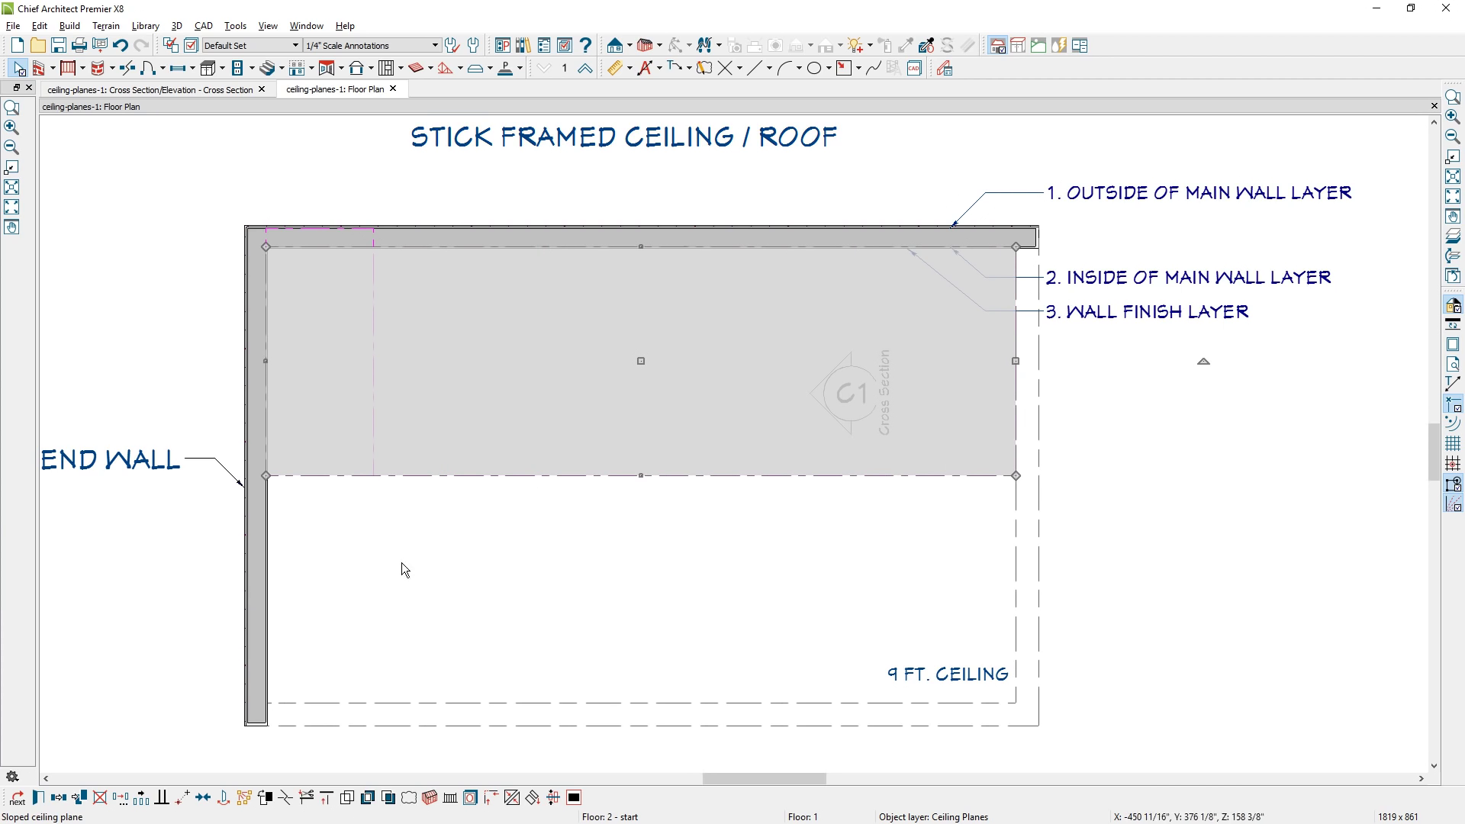
left_click(59, 797)
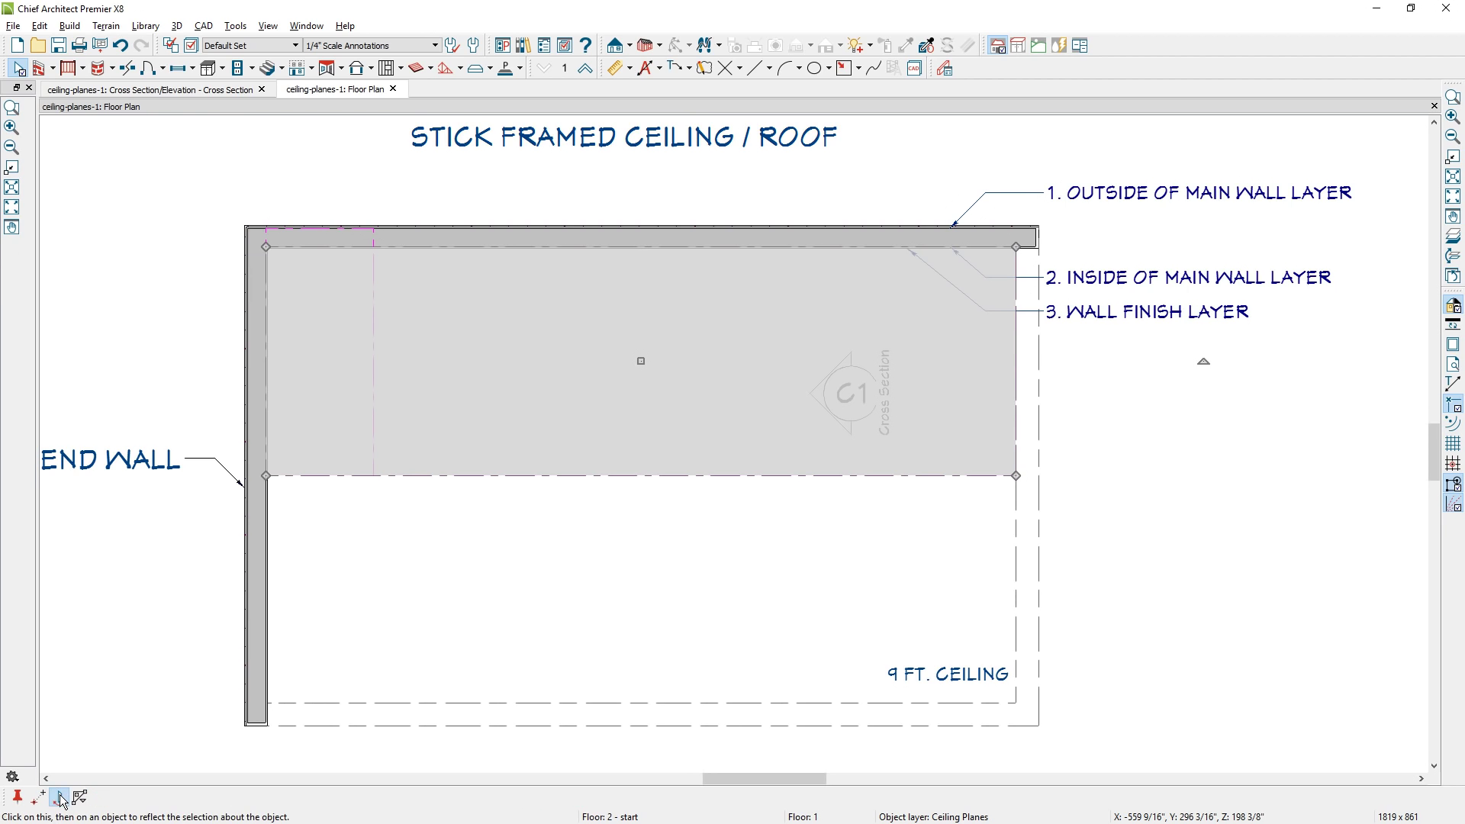
left_click(510, 473)
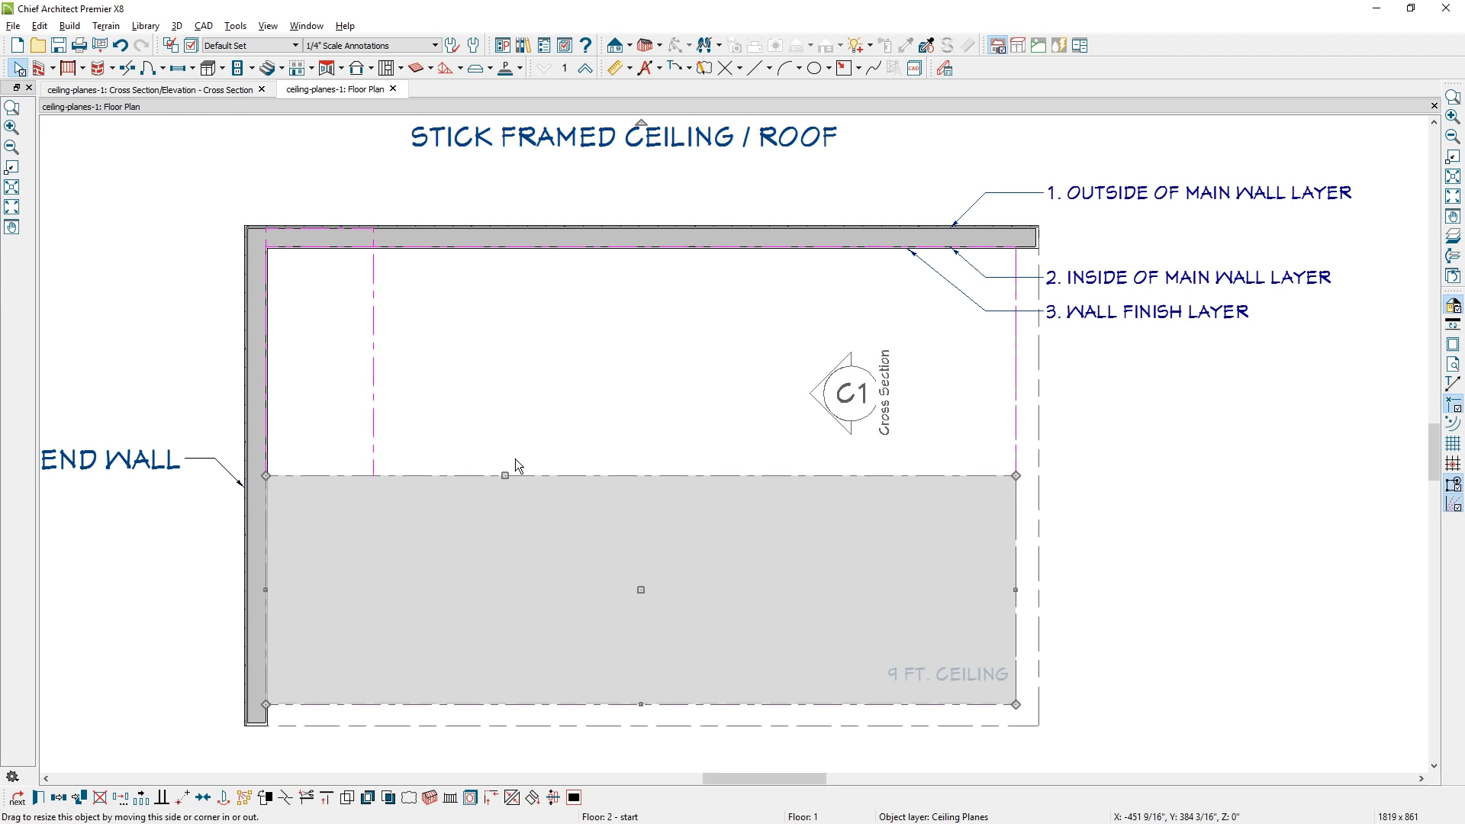
Draw a roof truss across both ceiling planes, inspect it in the cross section, and undo the truss and the plane changes
left_click(446, 68)
left_click_drag(667, 196, 661, 643)
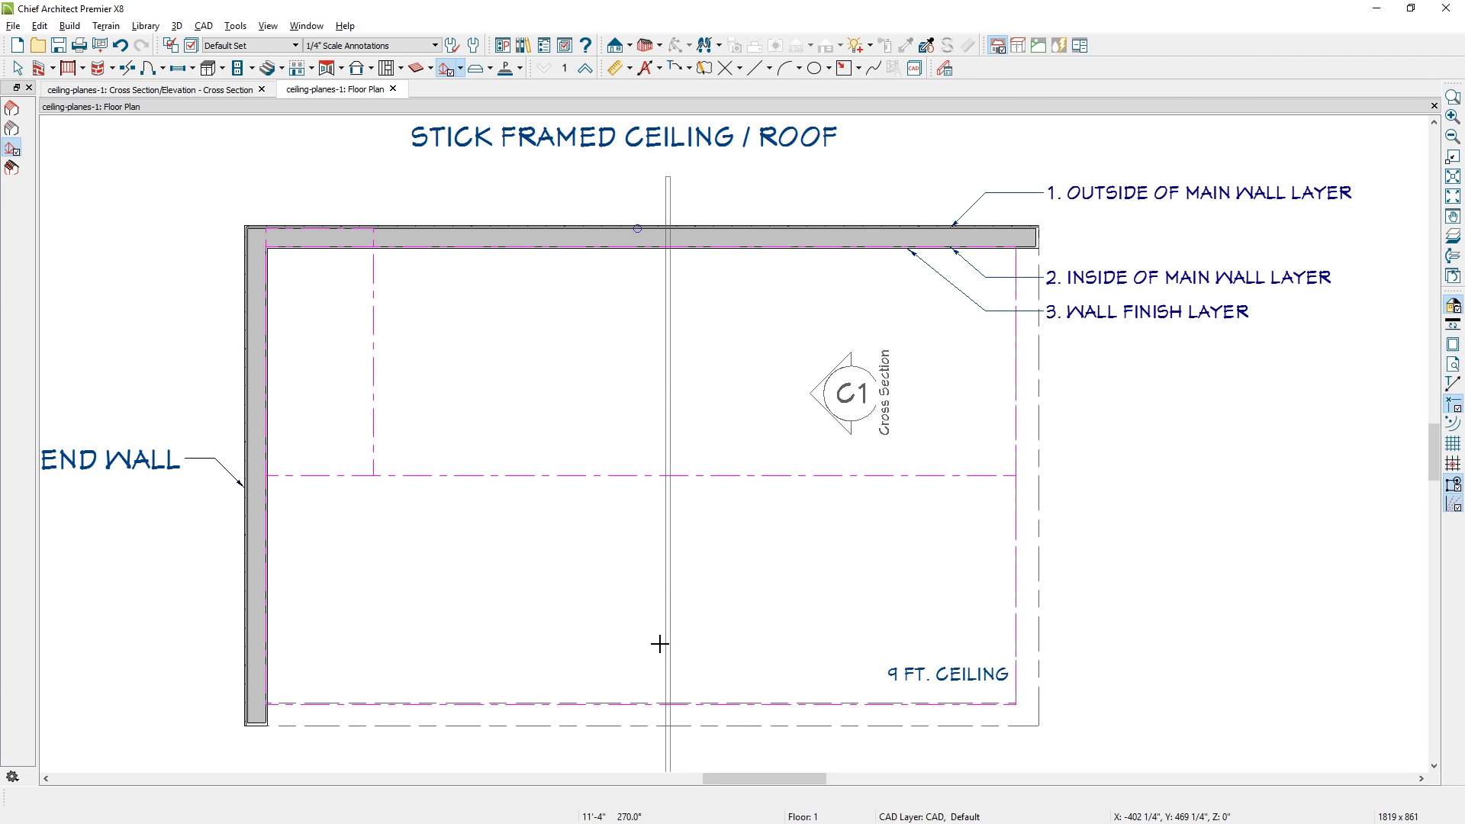
left_click(239, 90)
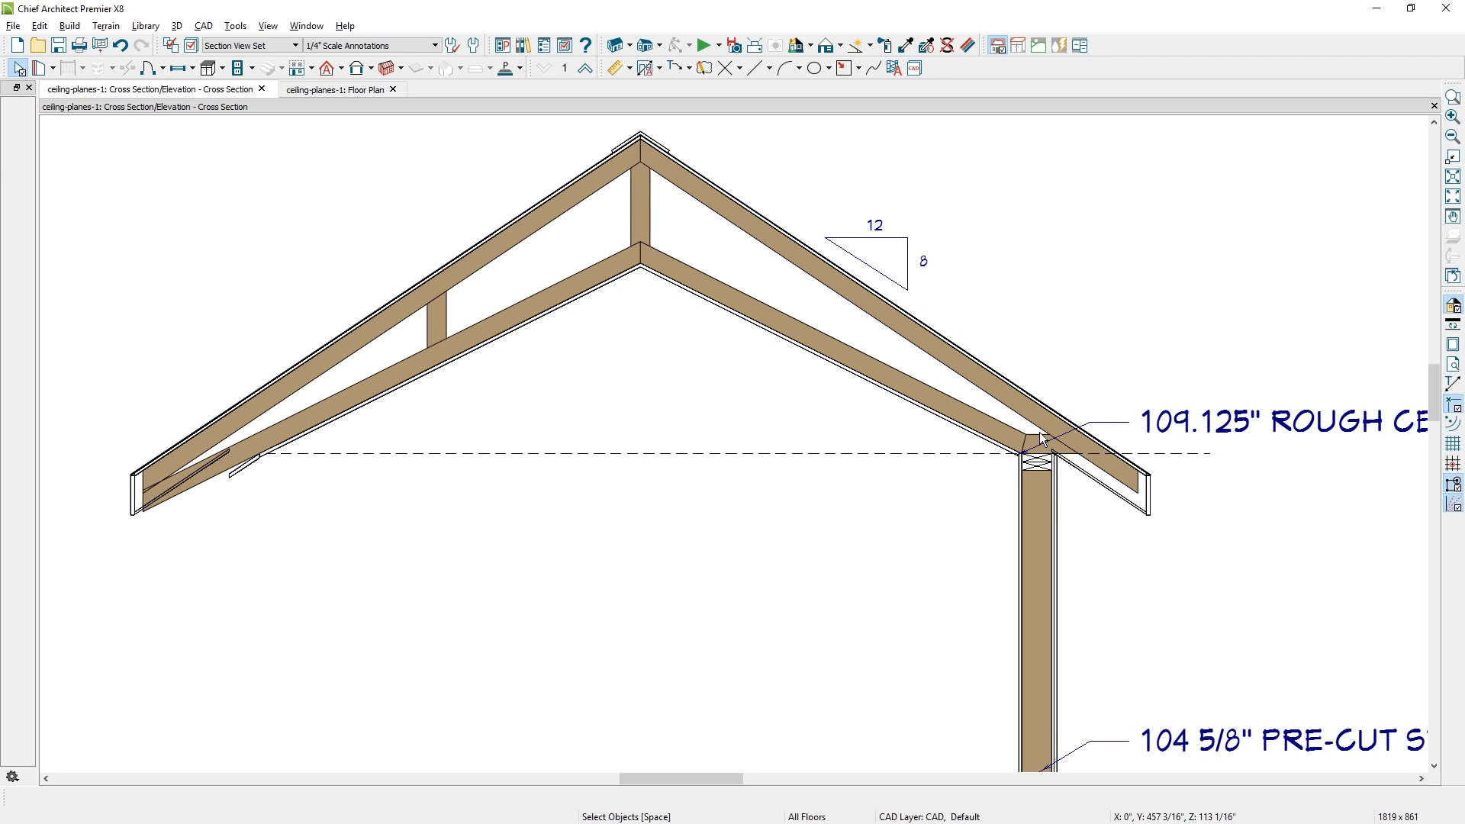
left_click(336, 89)
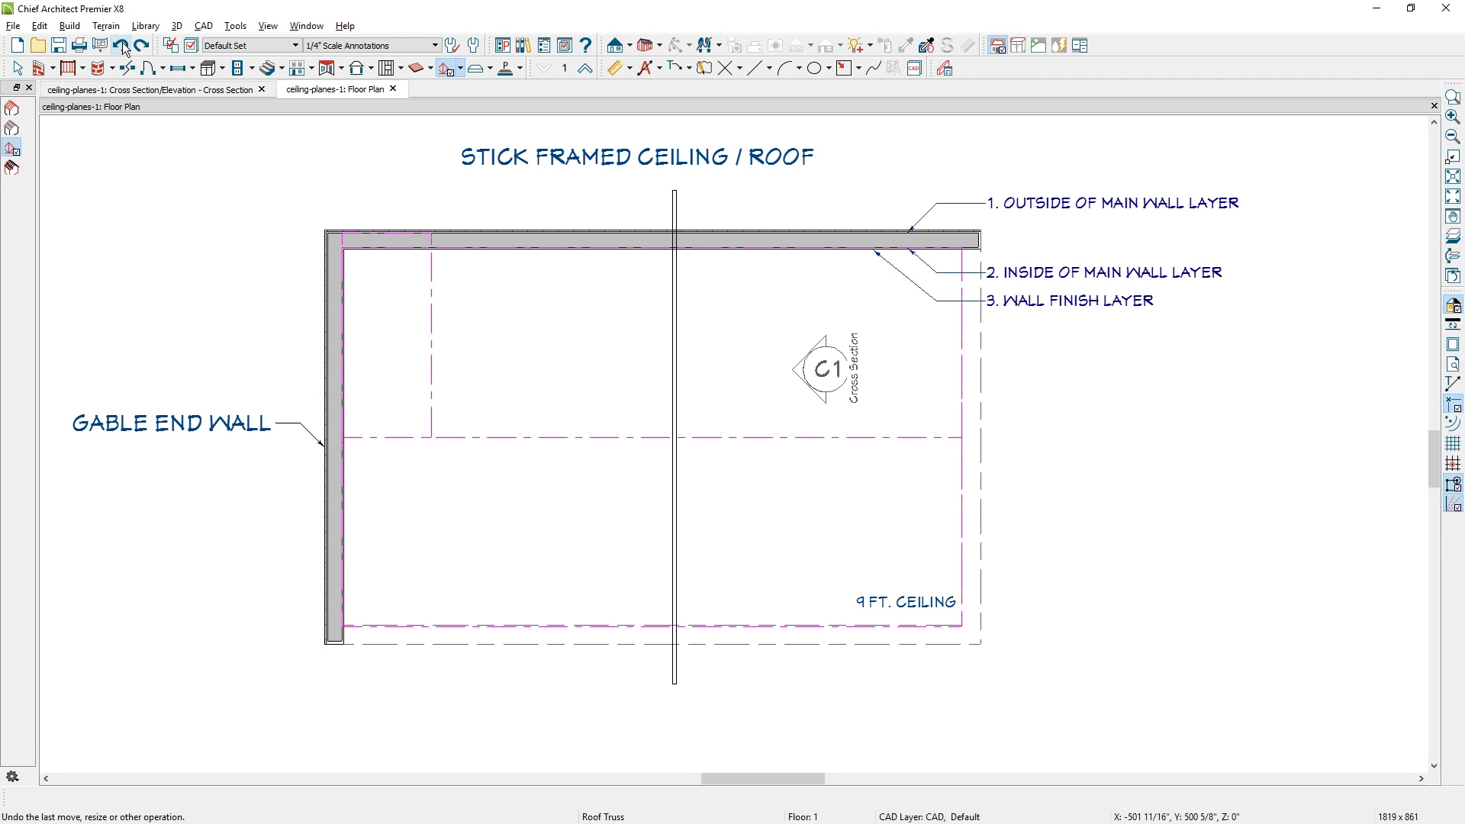
left_click(123, 45)
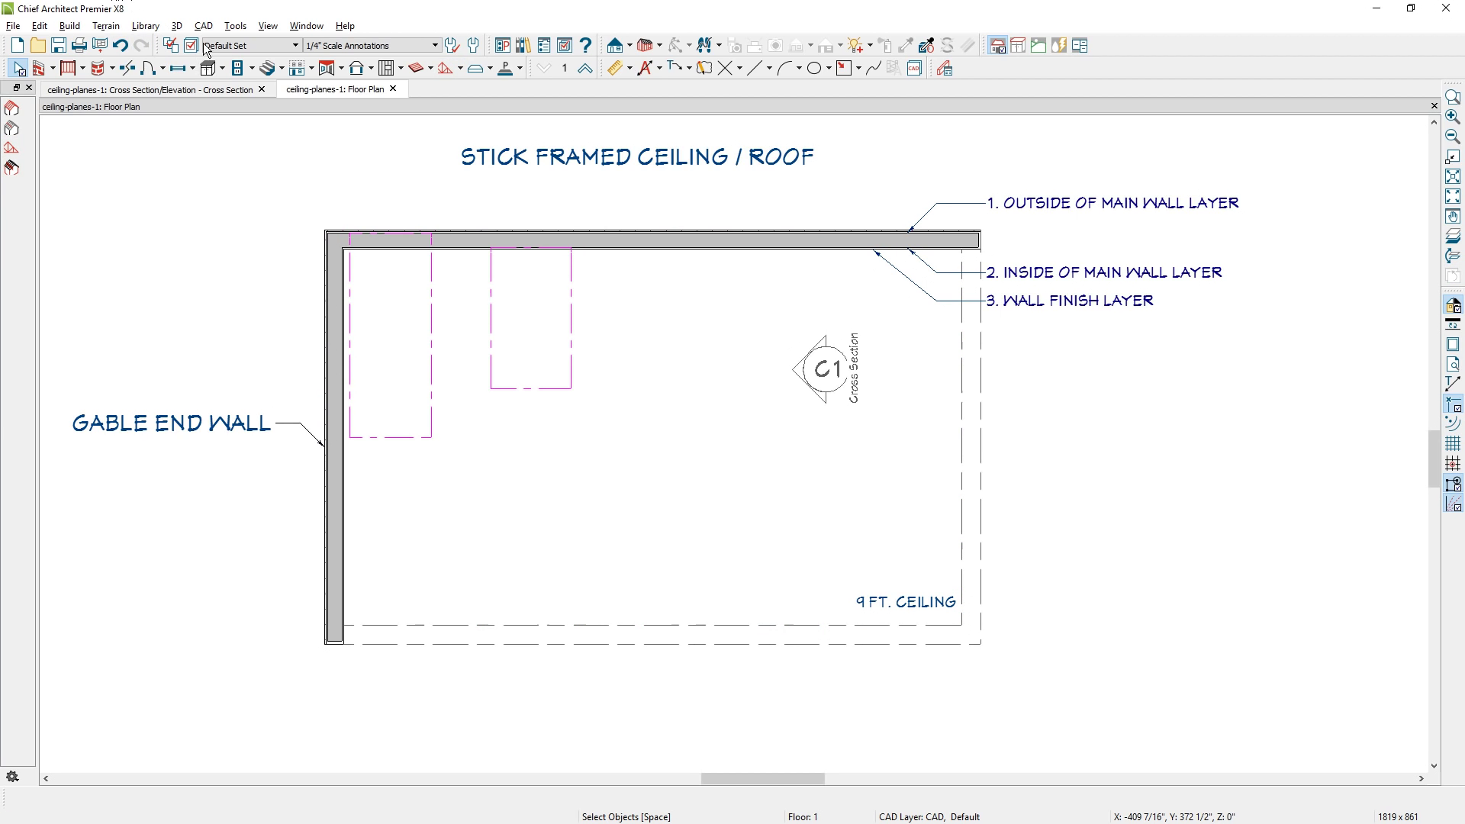
Draw a third ceiling plane beside the second, with its baseline on the wall finish layer
left_click(326, 69)
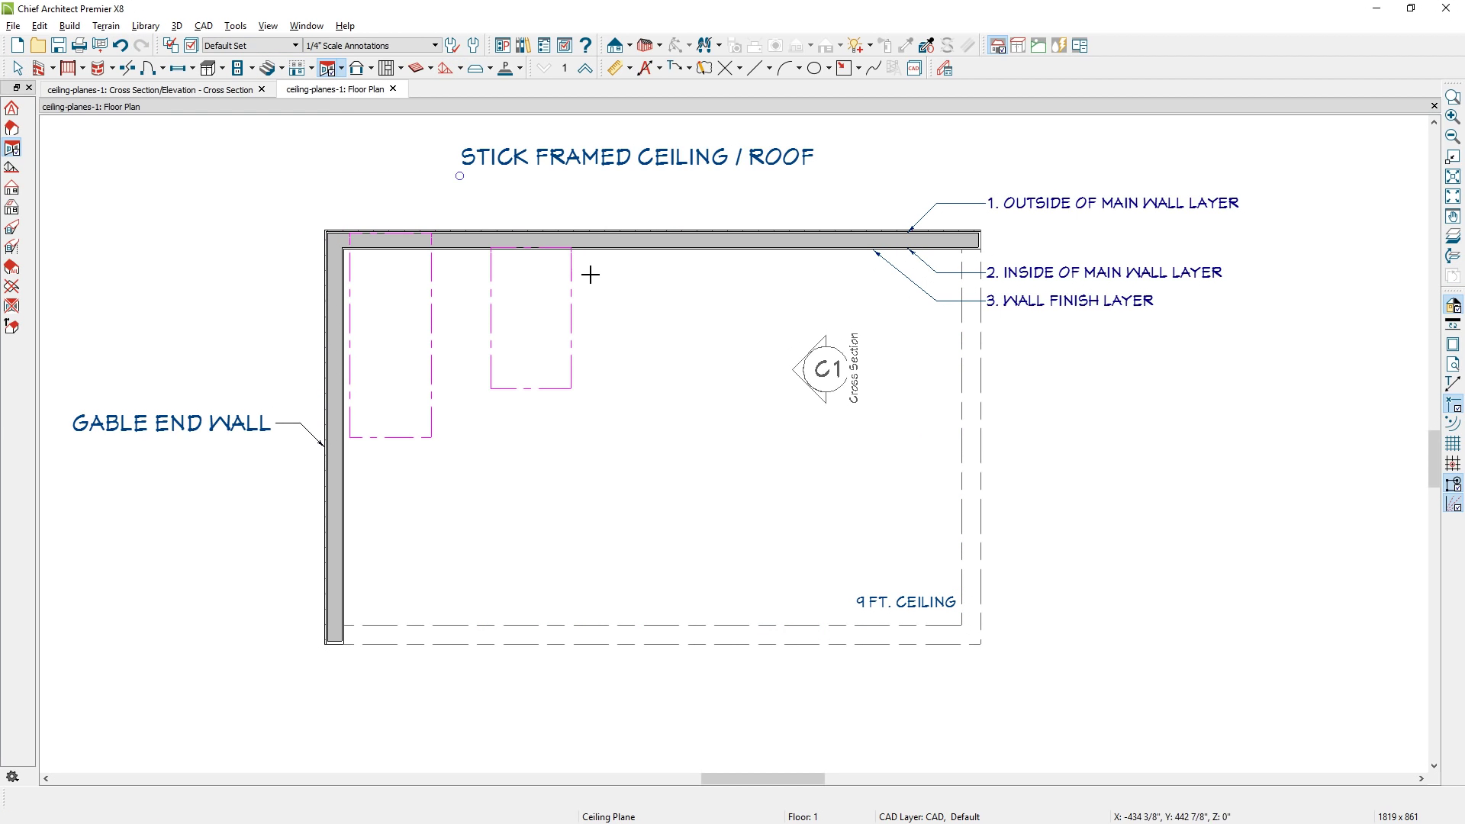
left_click(603, 251)
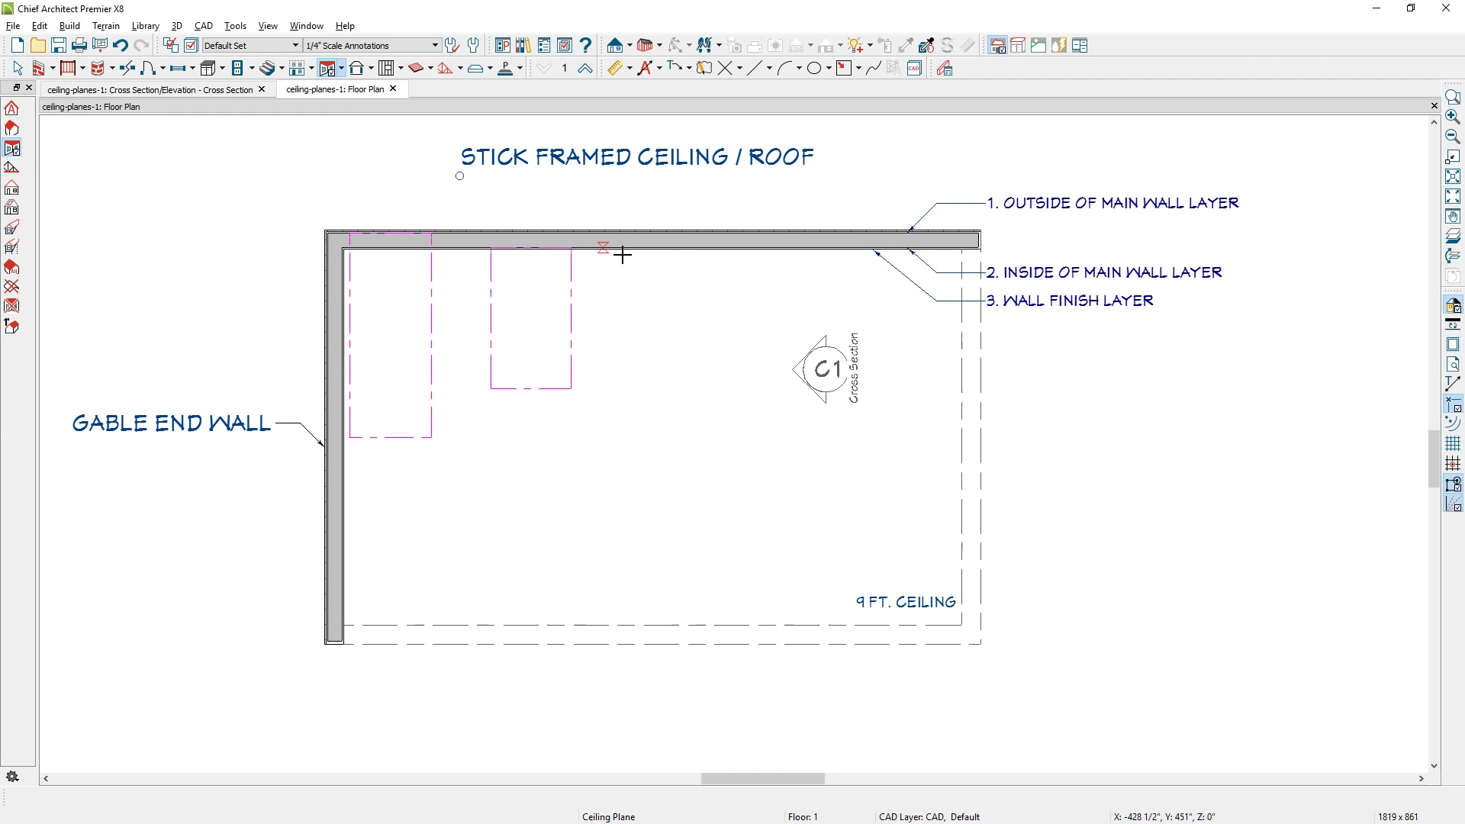
left_click(699, 259)
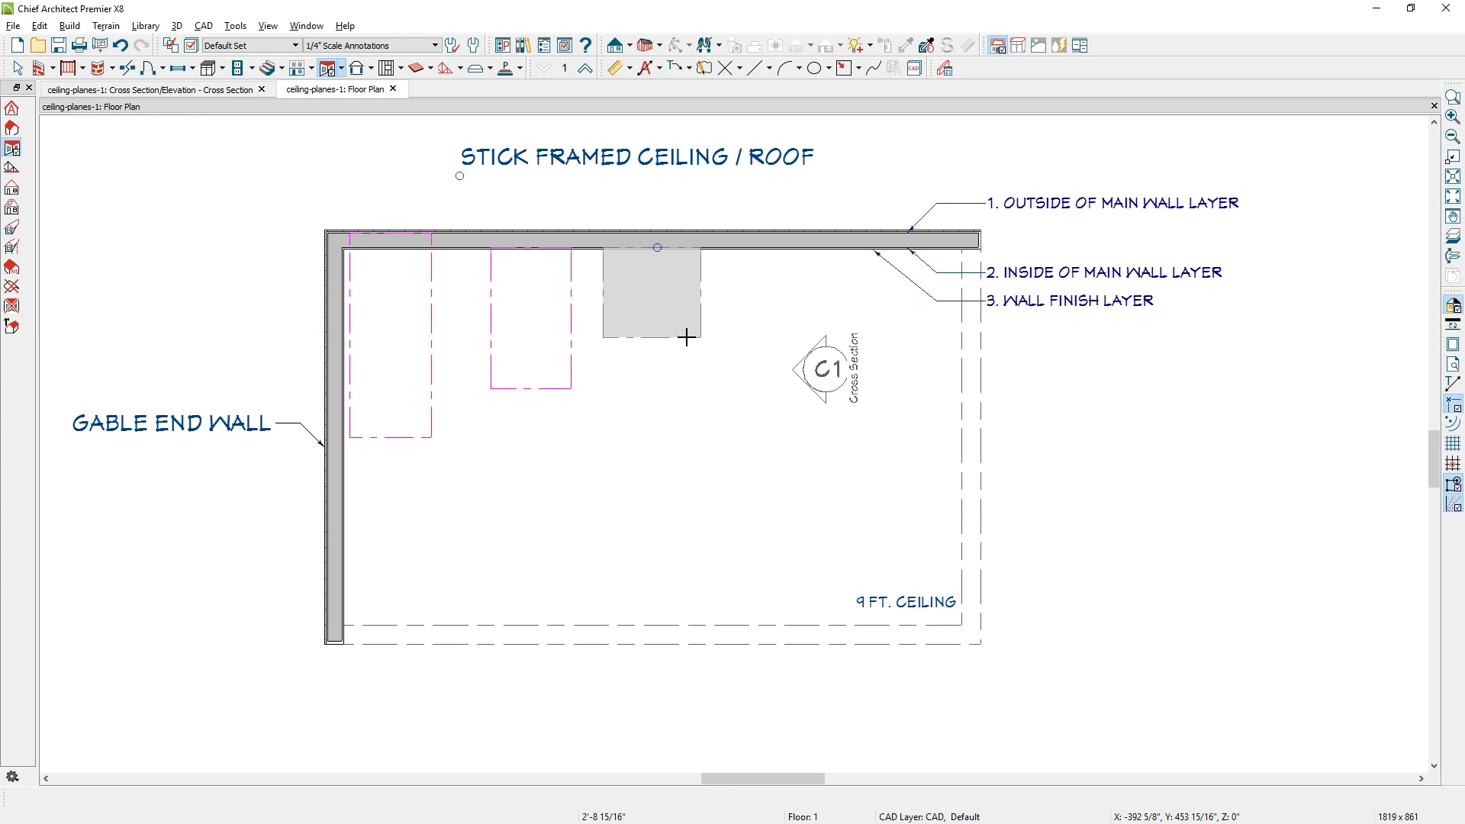
left_click(687, 337)
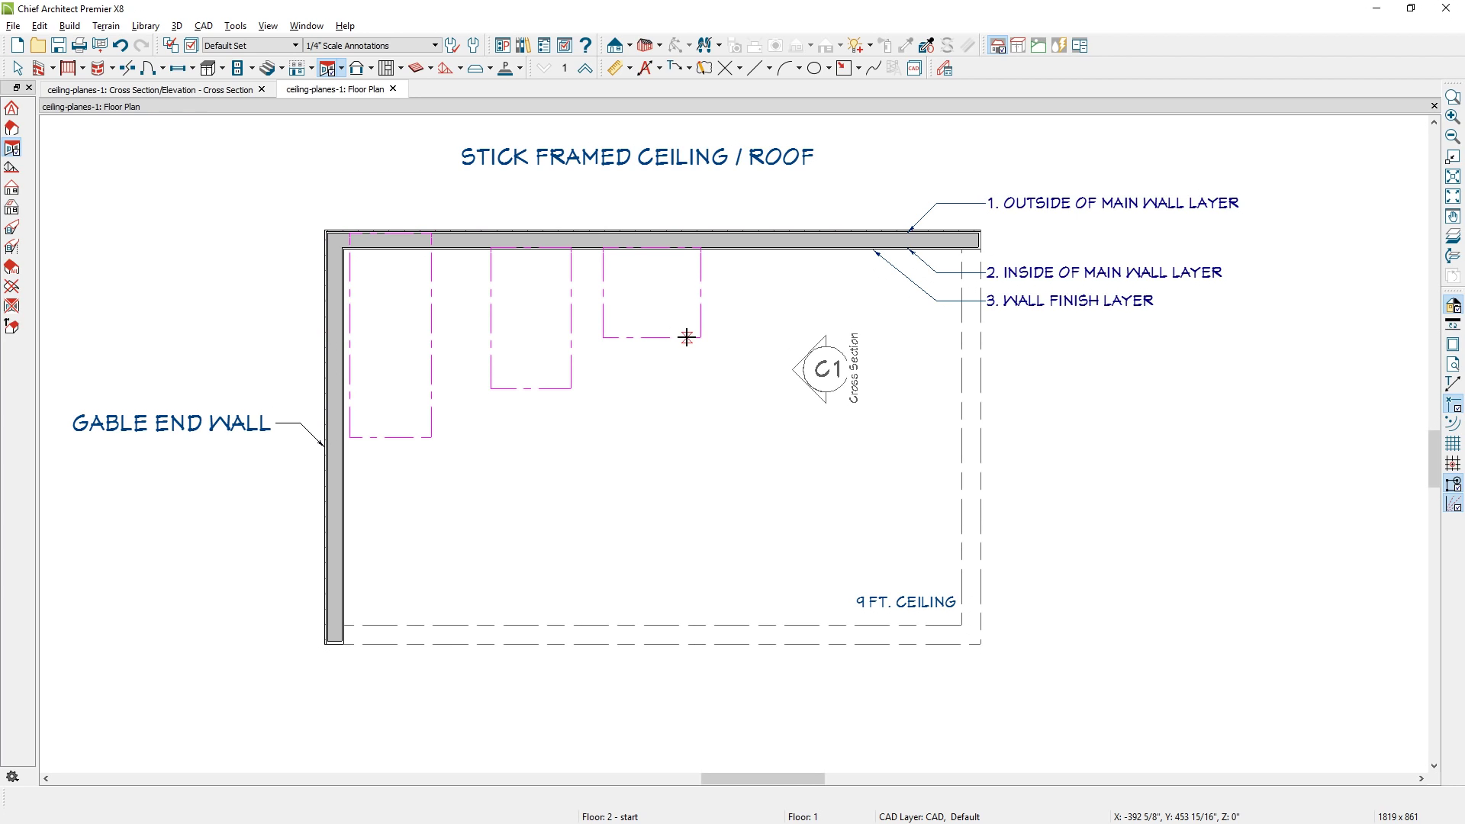
Select the third ceiling plane, inspect it in the cross section, and place the floor plan alongside that view
left_click(671, 260)
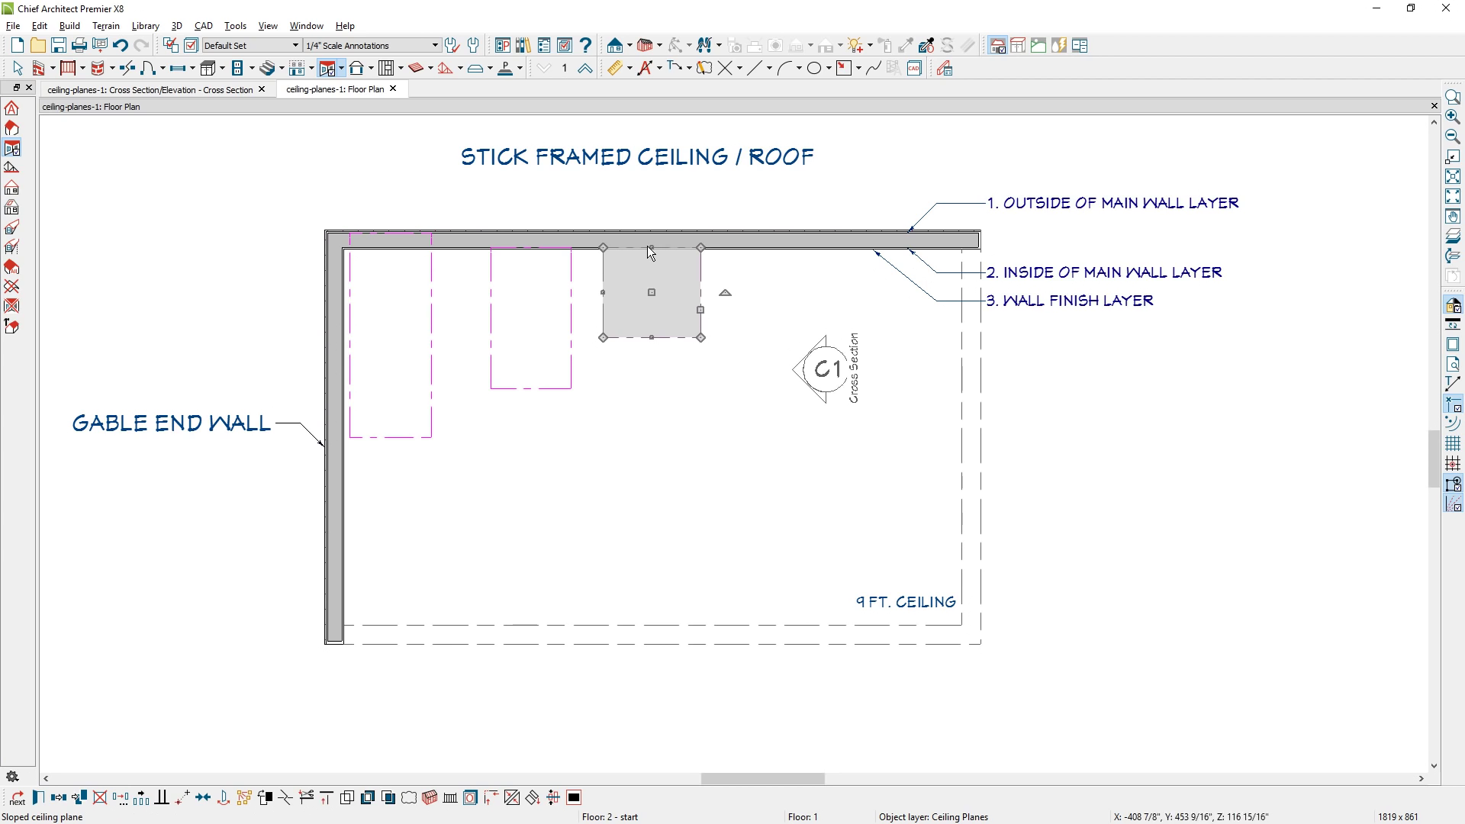
left_click(166, 90)
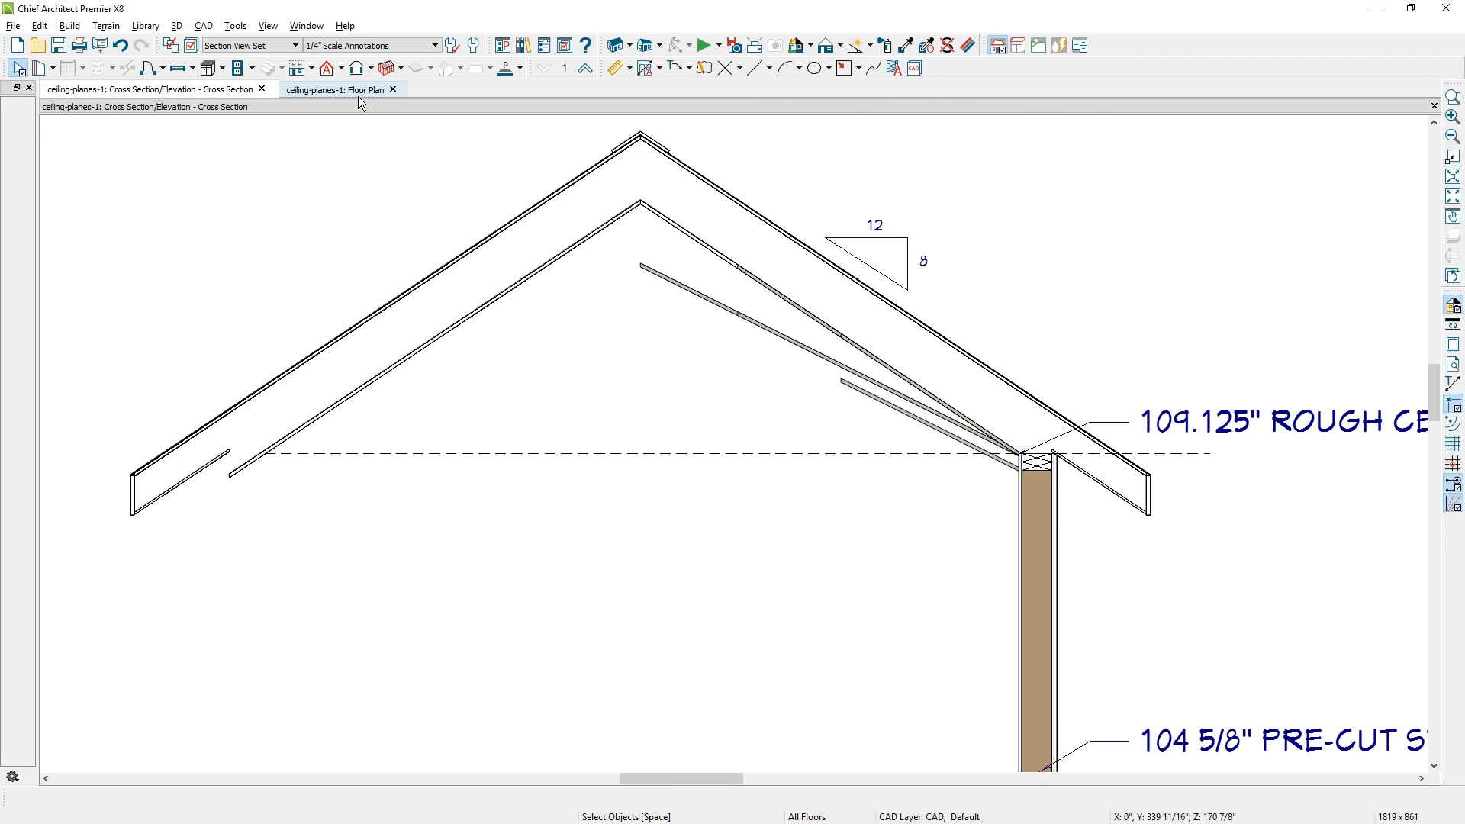
left_click_drag(358, 96, 1118, 263)
Lock the third ceiling plane's pitch and set its outside bottom height to 109 1/8"
double_click(1119, 263)
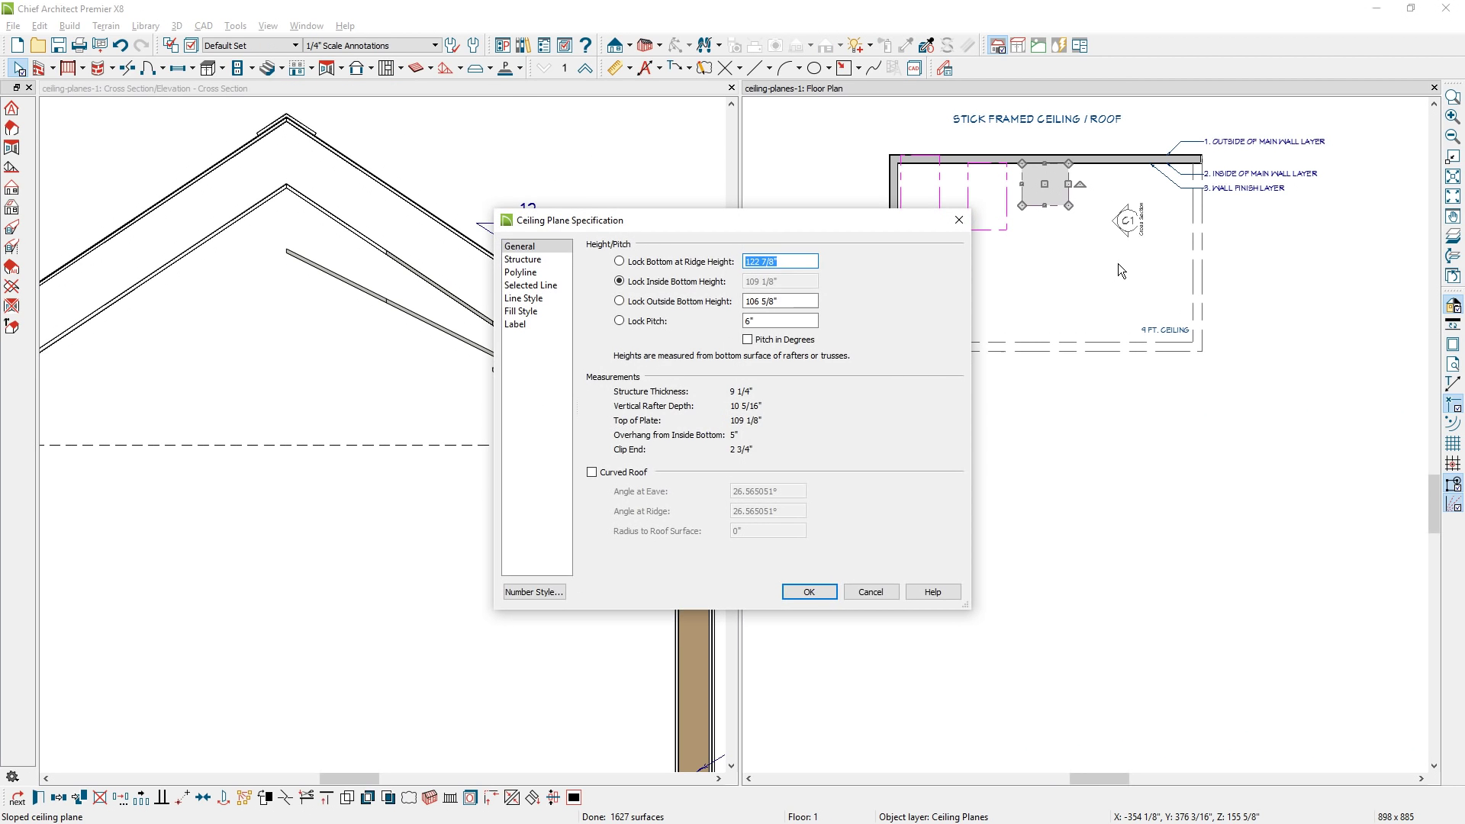
left_click(621, 320)
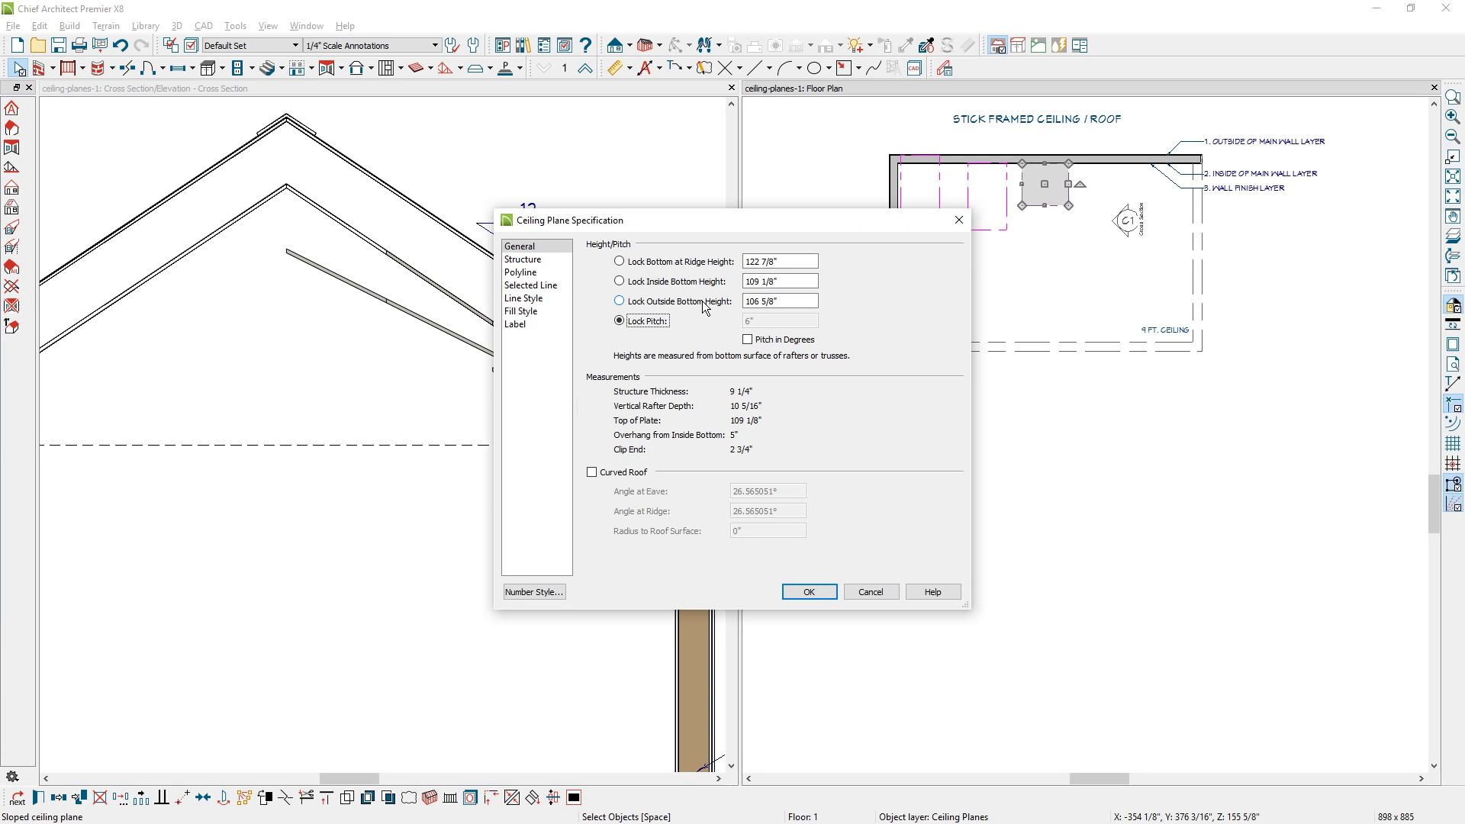
left_click_drag(806, 296, 744, 297)
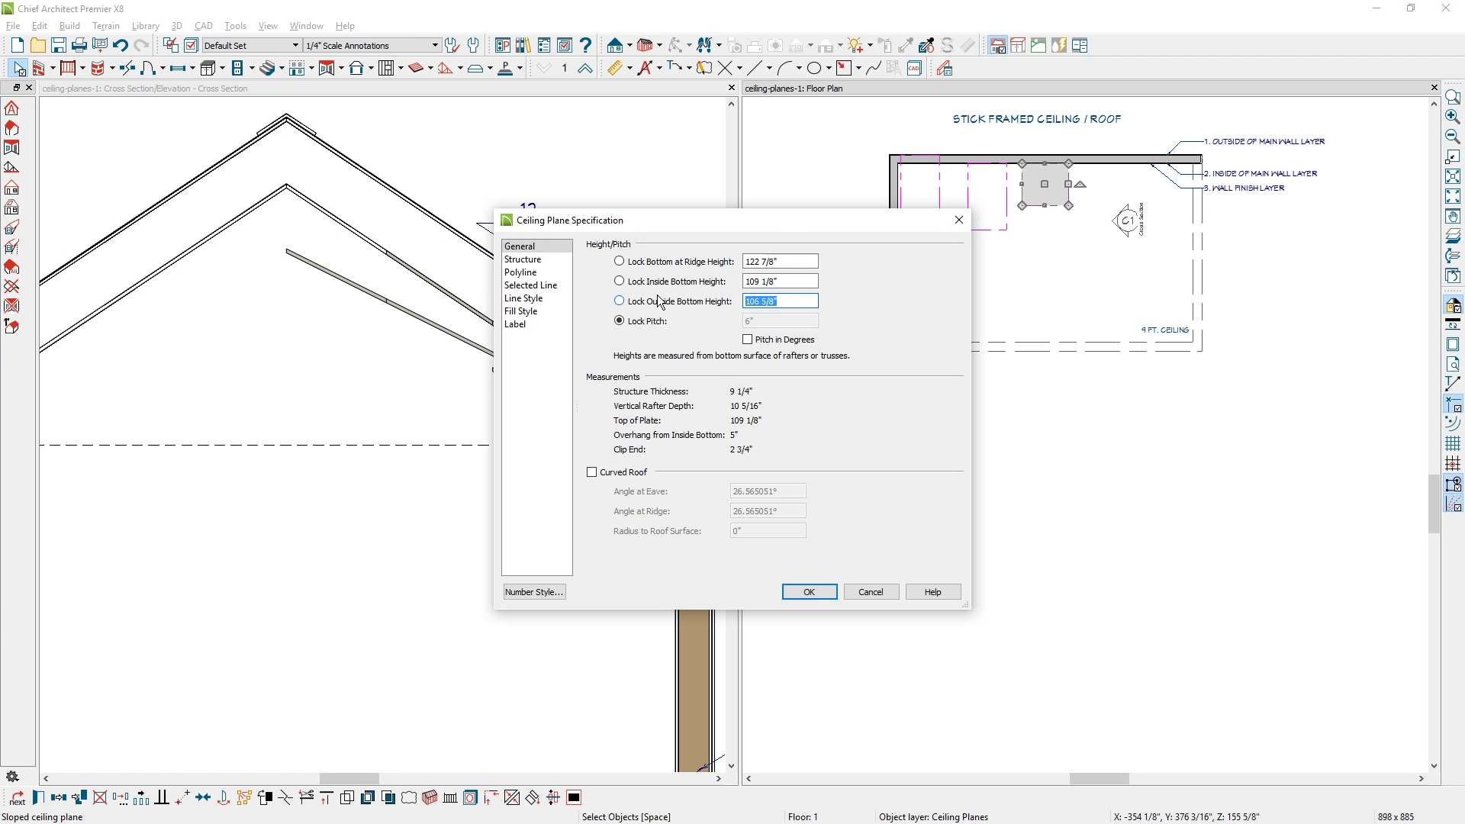
type("109 1/8")
key("Tab")
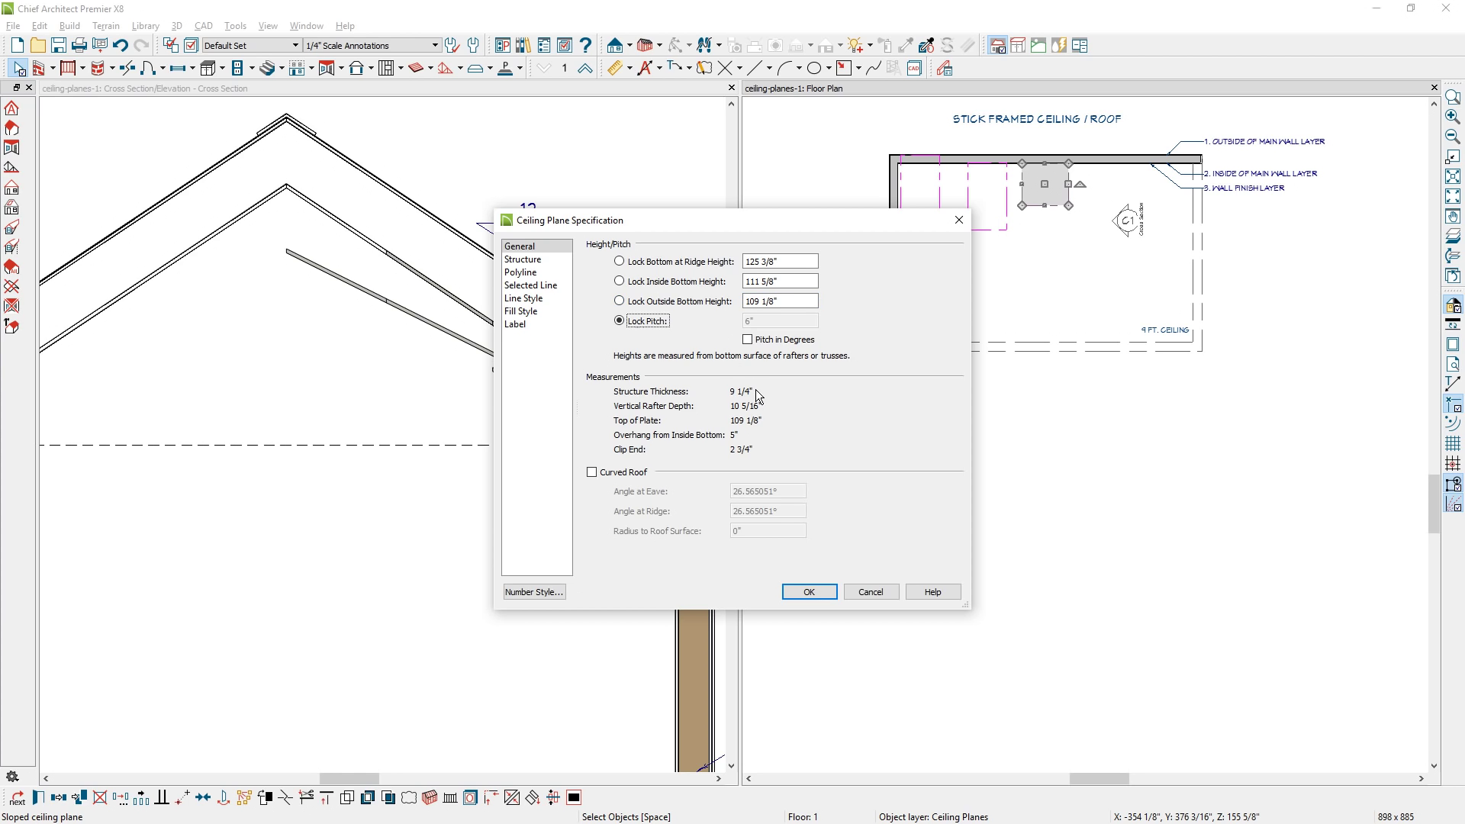
left_click(810, 592)
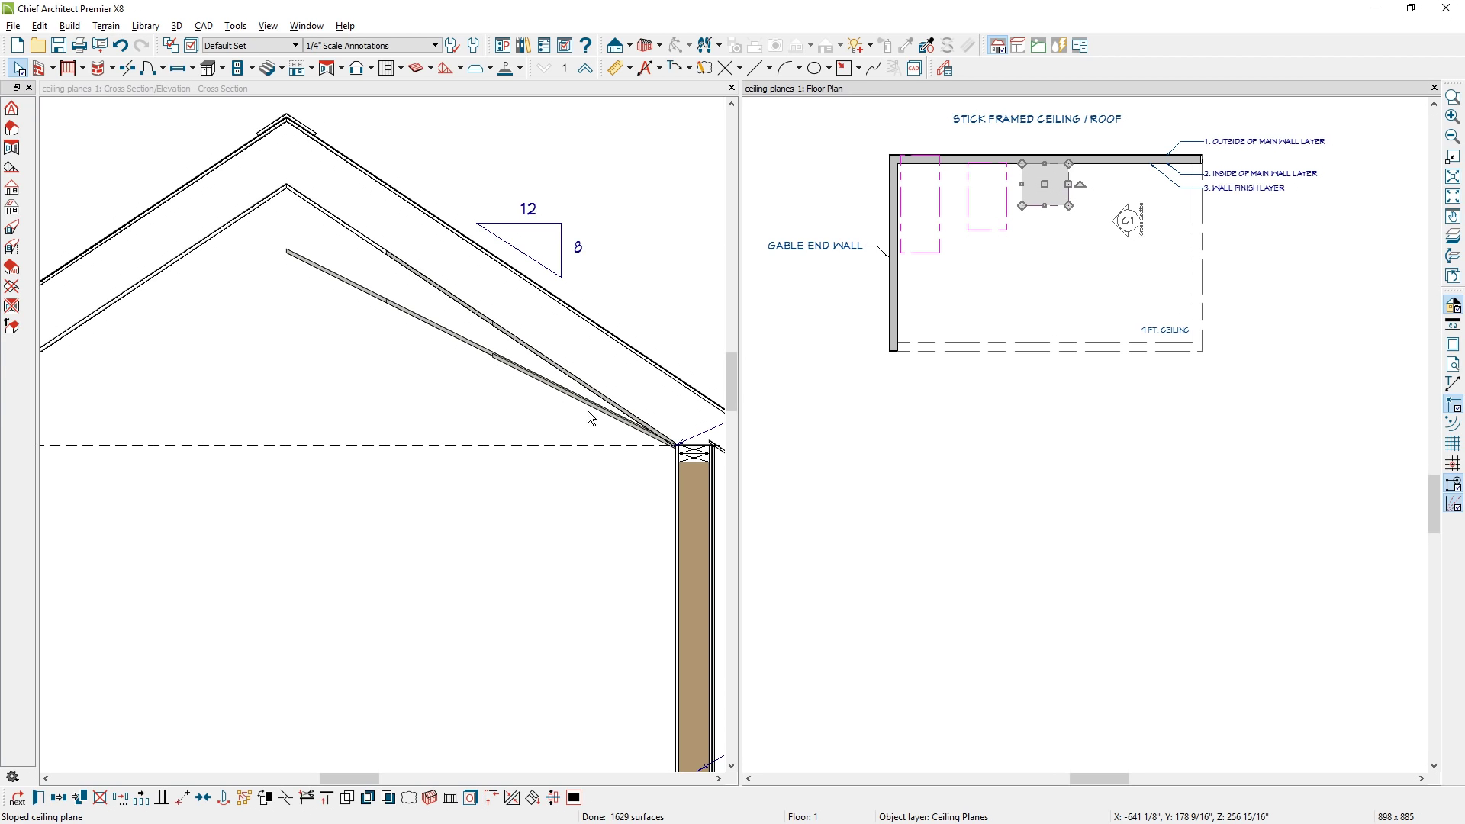
Examine the third ceiling plane's baseline against the wall finish layer in the floor plan
left_click(1069, 262)
scroll(1064, 236, "up", 2)
scroll(991, 230, "up", 4)
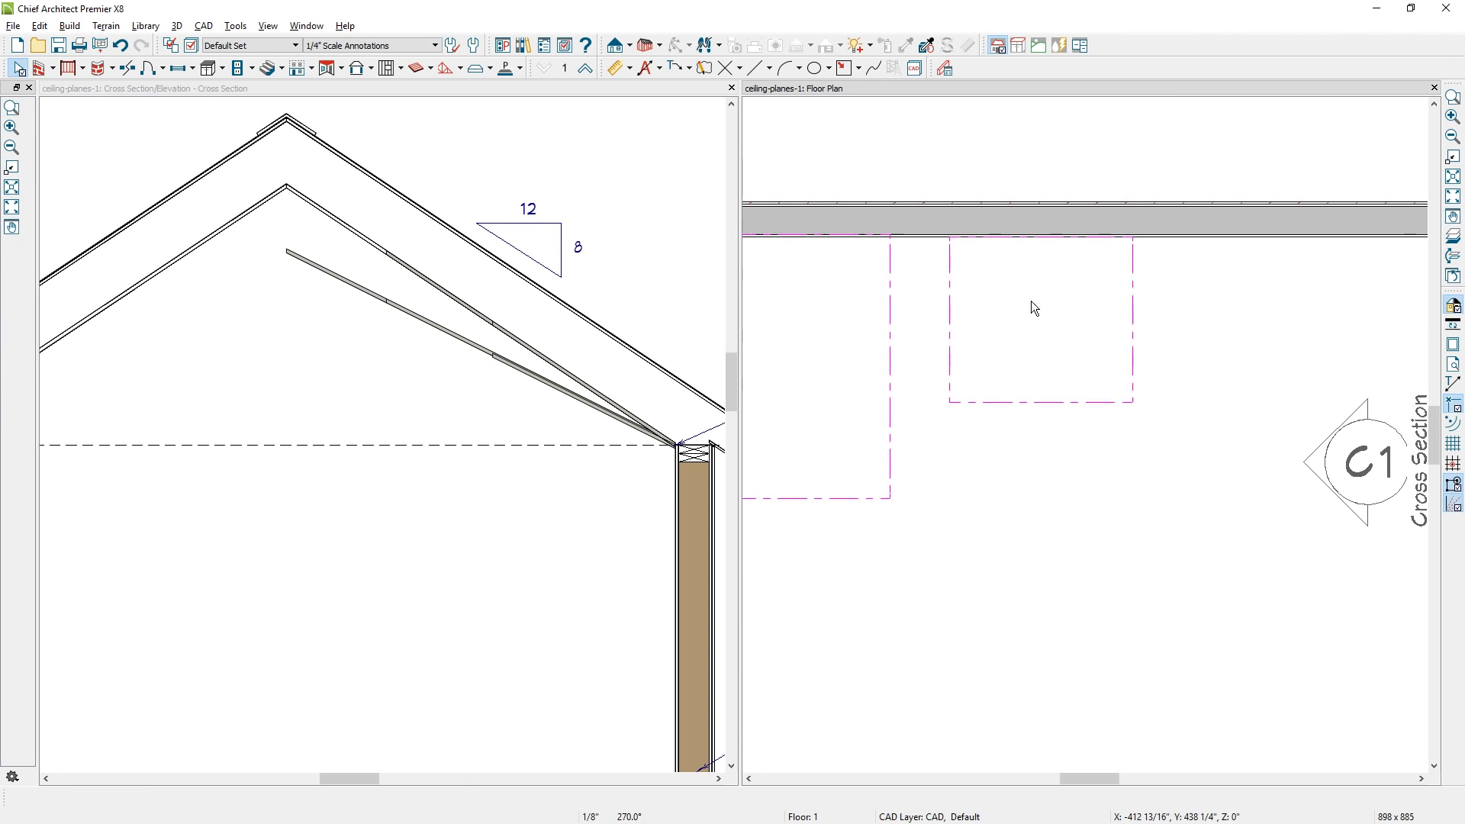
scroll(1005, 254, "up", 2)
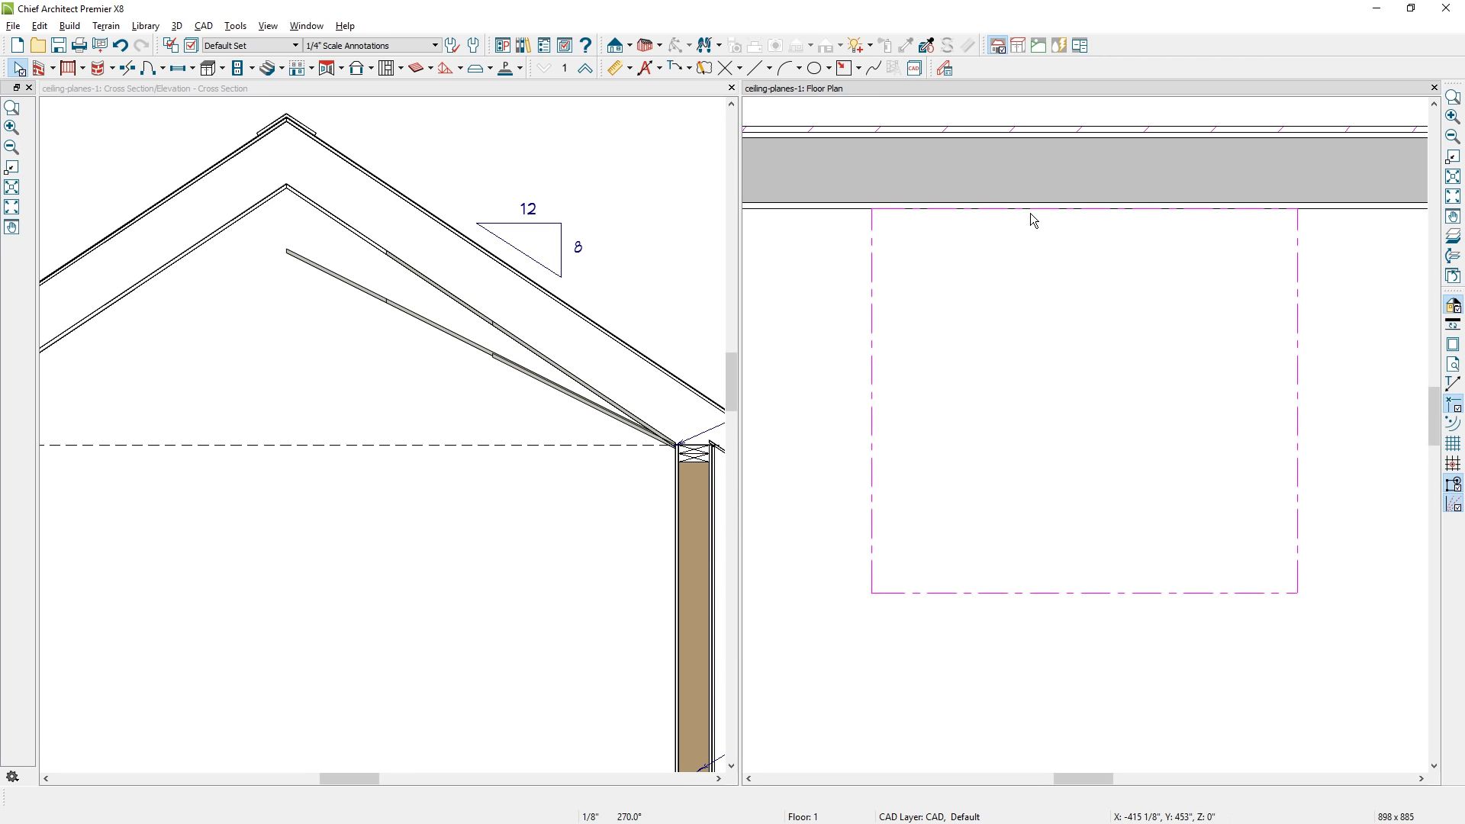
scroll(1013, 221, "down", 1)
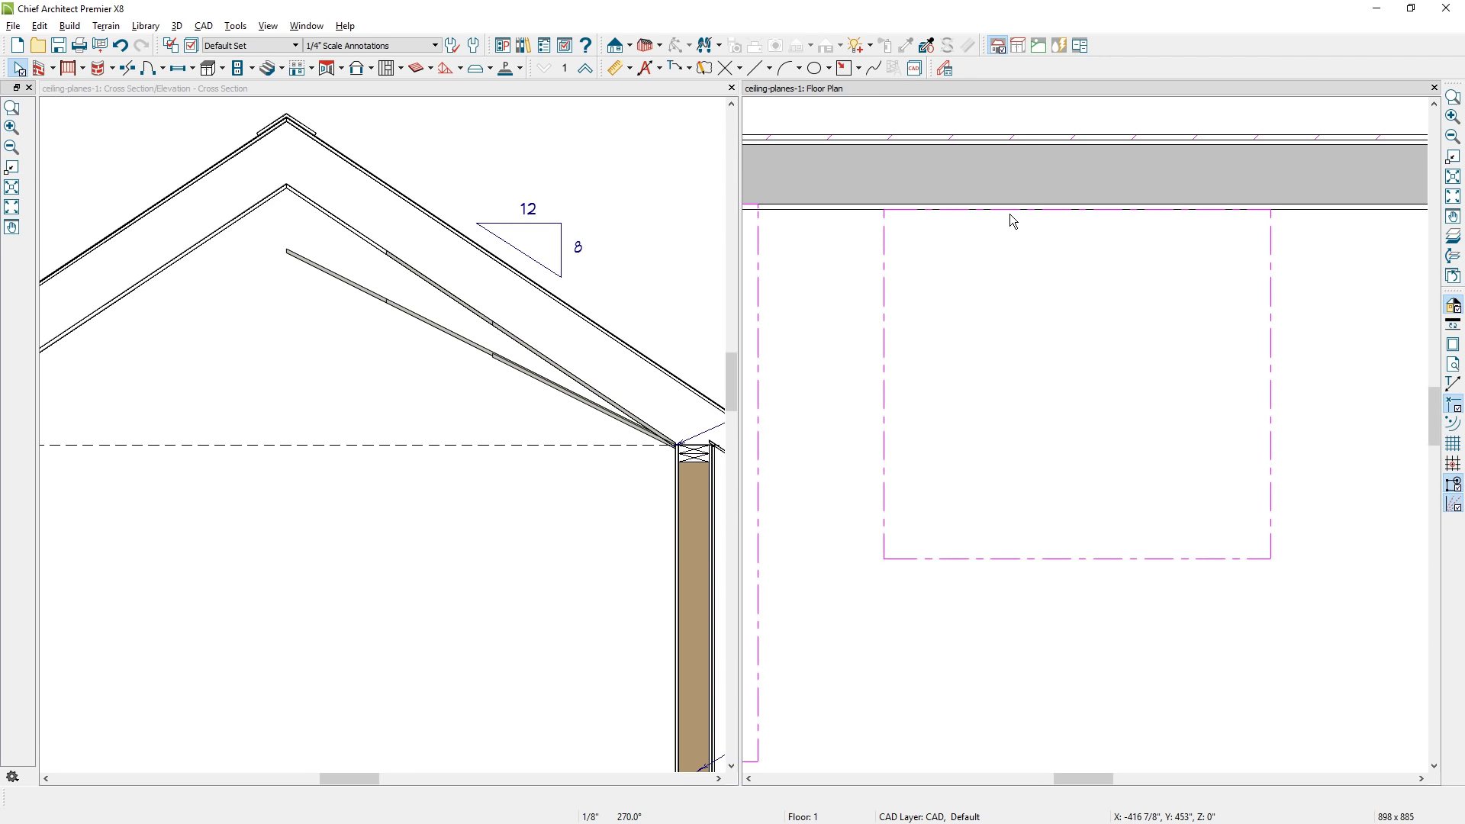
scroll(1013, 221, "down", 1)
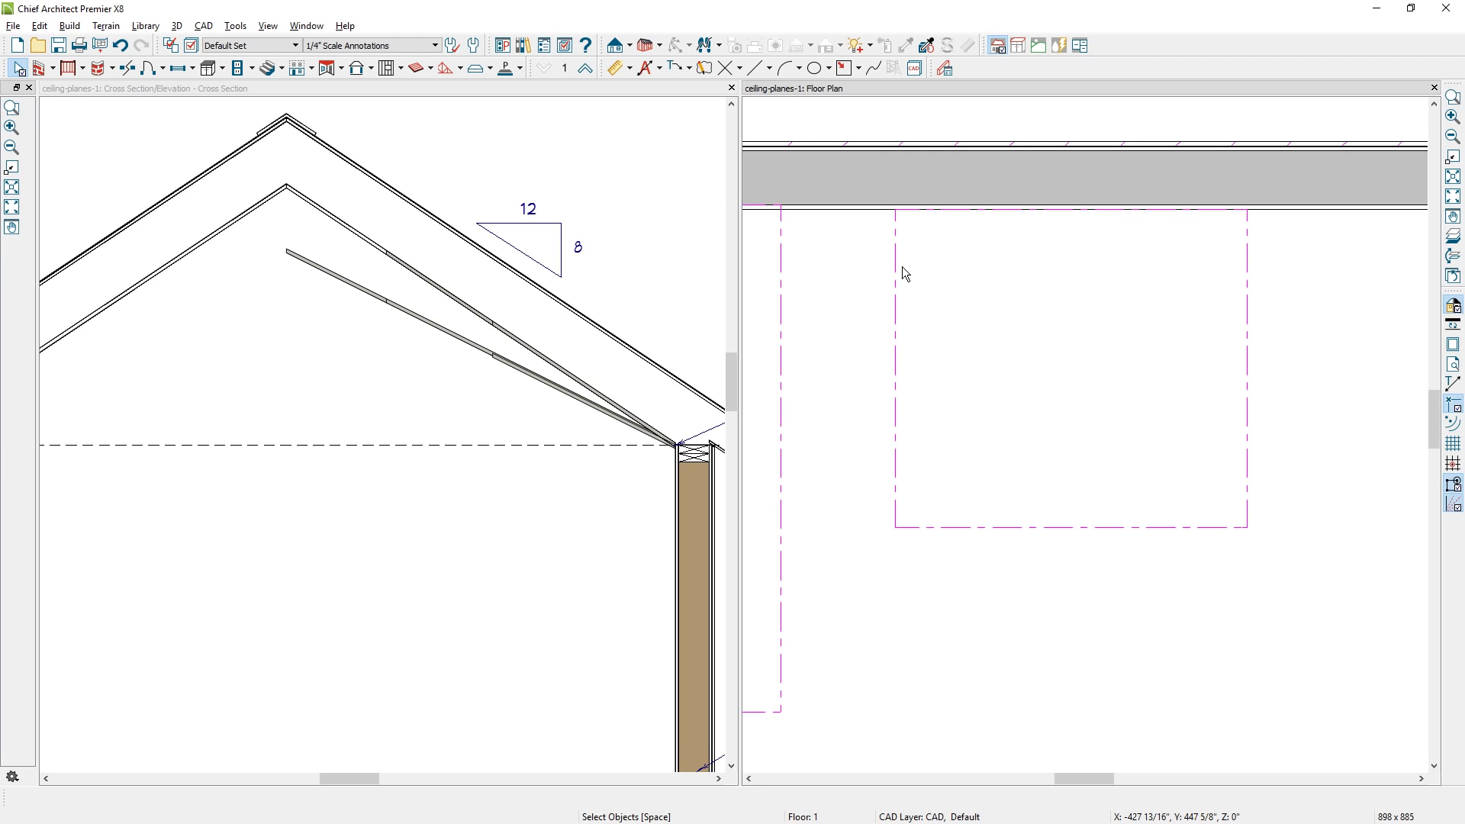
Extend the first ceiling plane's gable-side edge to the inside edge of the gable end wall's main layer
scroll(902, 267, "down", 1)
middle_click_drag(789, 341, 1237, 353)
scroll(1223, 304, "up", 1)
scroll(913, 346, "up", 1)
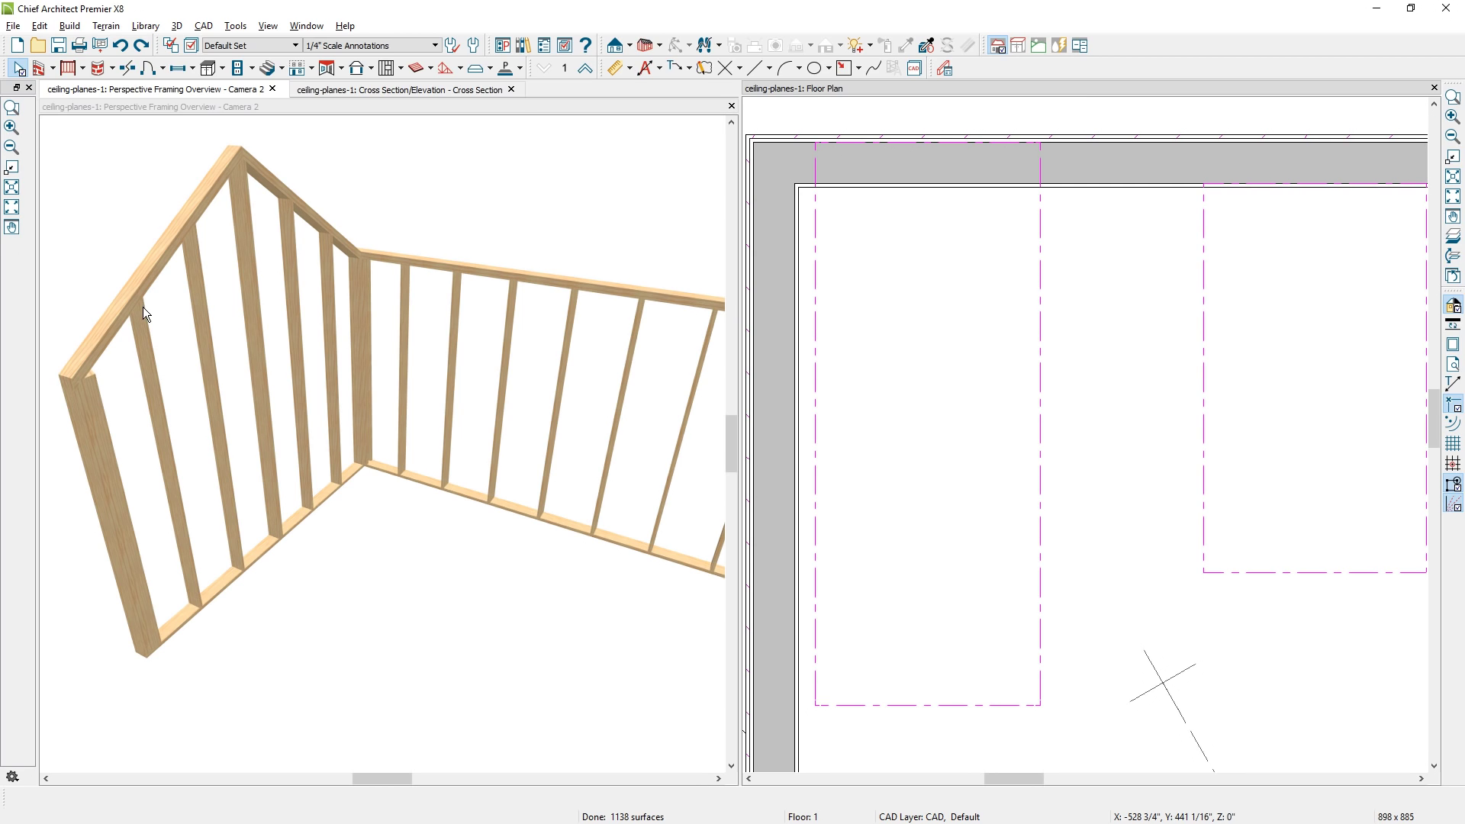
left_click(815, 269)
left_click_drag(815, 269, 795, 270)
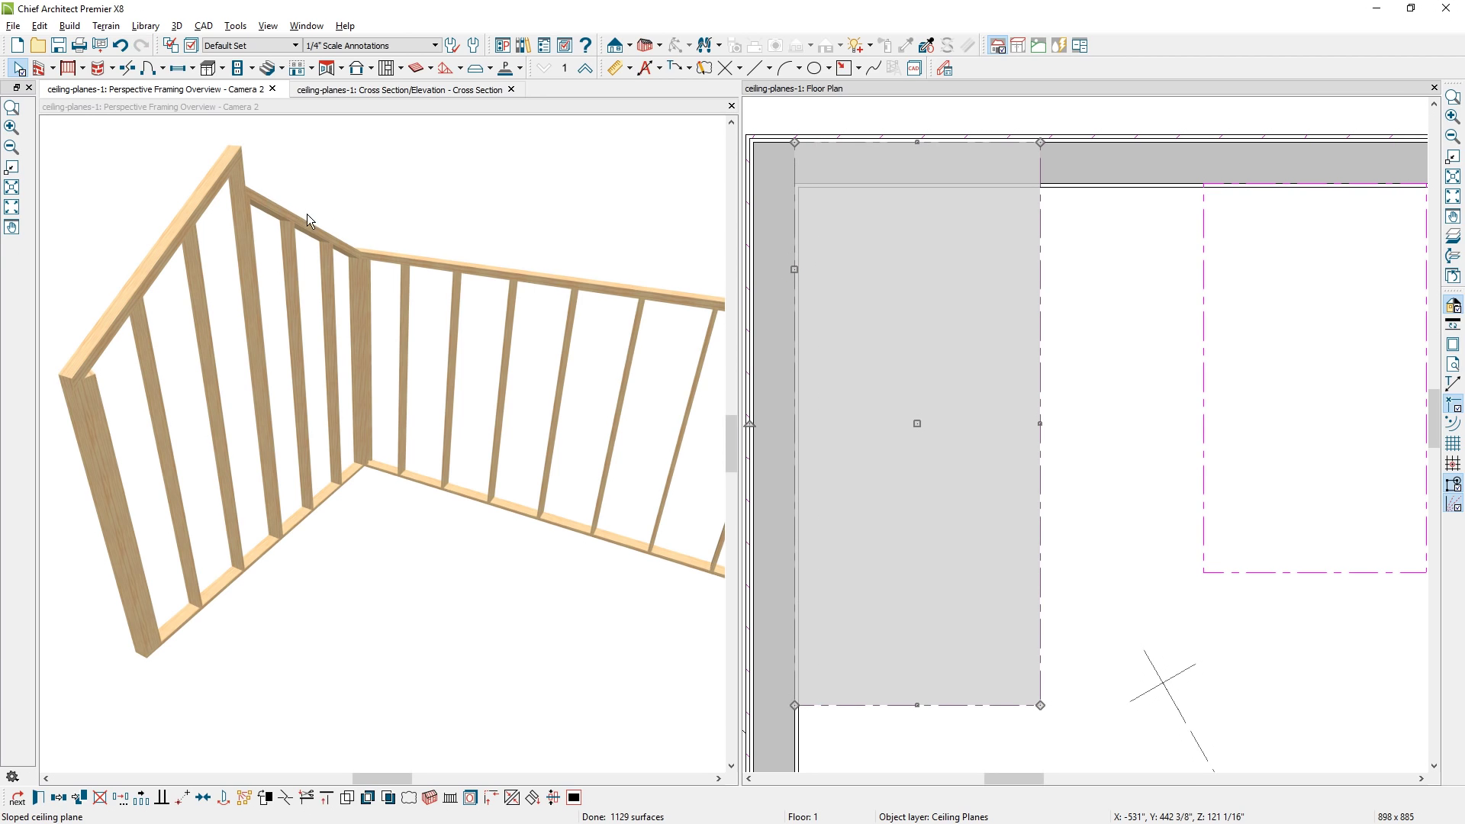
Set the first ceiling plane's pitch to 0, and pull its gable-side edge back from the wall's main layer
double_click(812, 263)
left_click_drag(782, 319, 736, 320)
type("0")
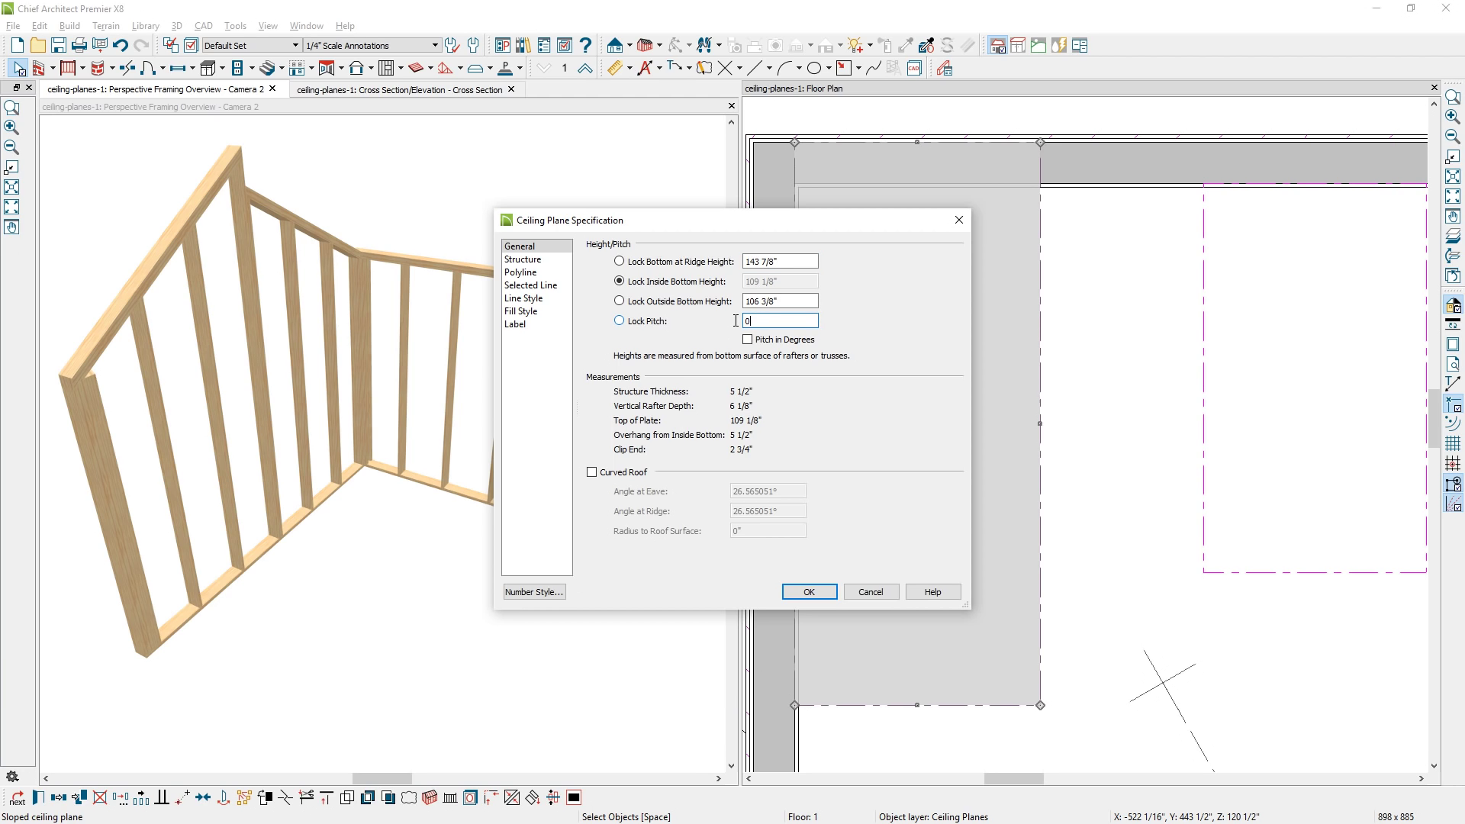
left_click(809, 593)
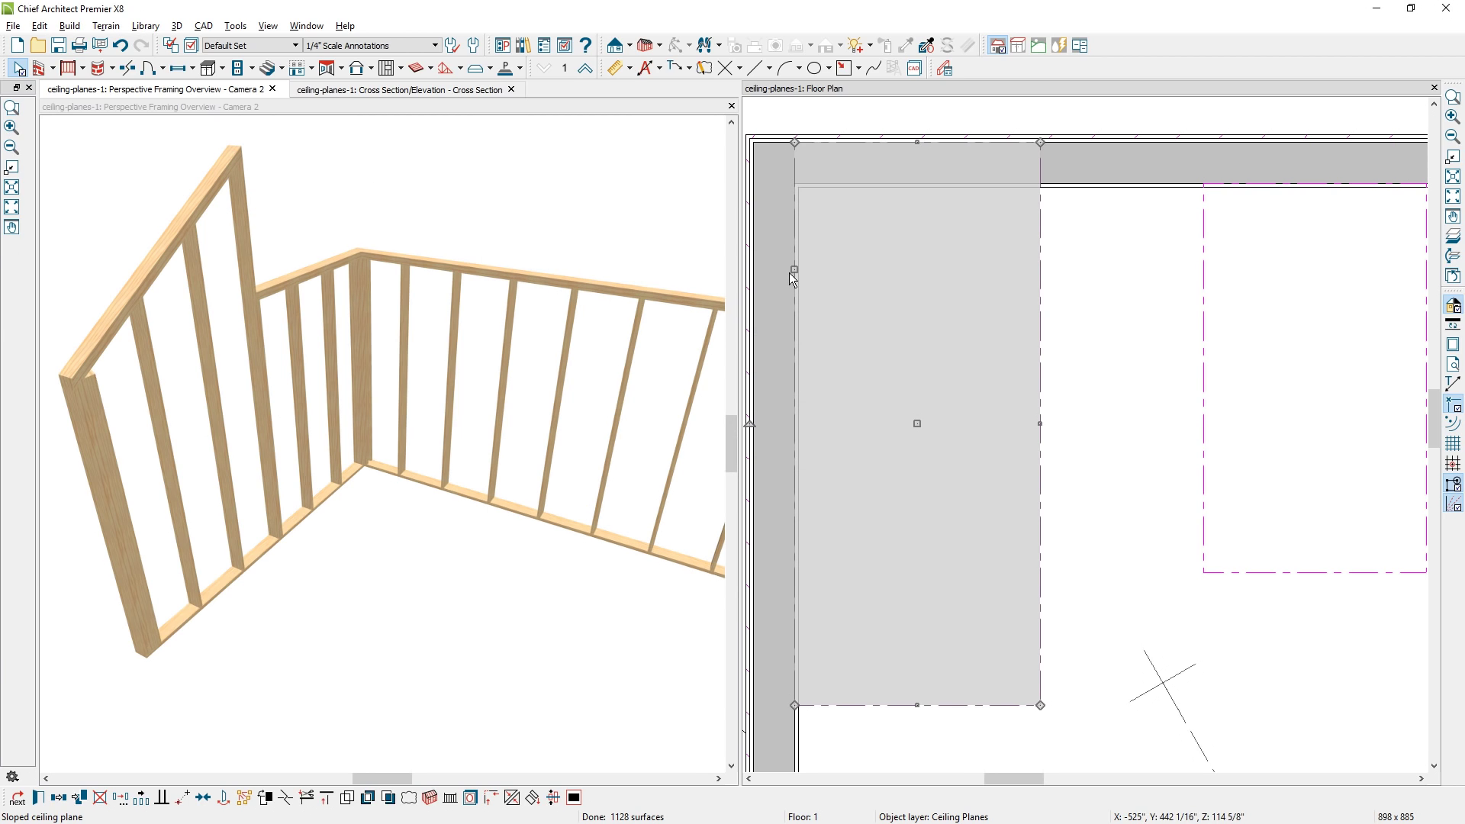
left_click_drag(794, 270, 799, 269)
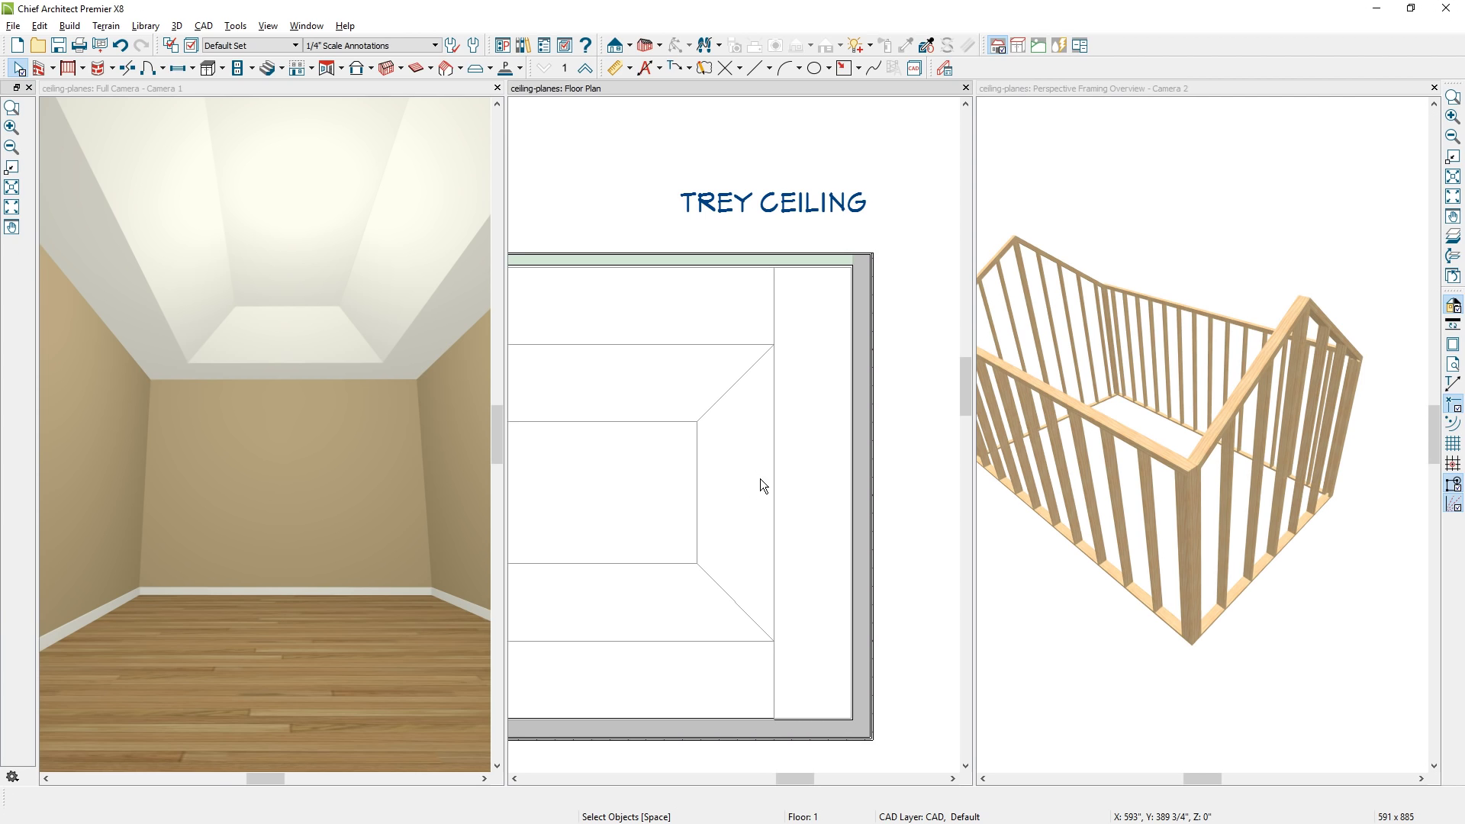
Extend the outer edge of the trey ceiling's end ceiling plane to the inside edge of the gable wall's main layer
left_click(776, 481)
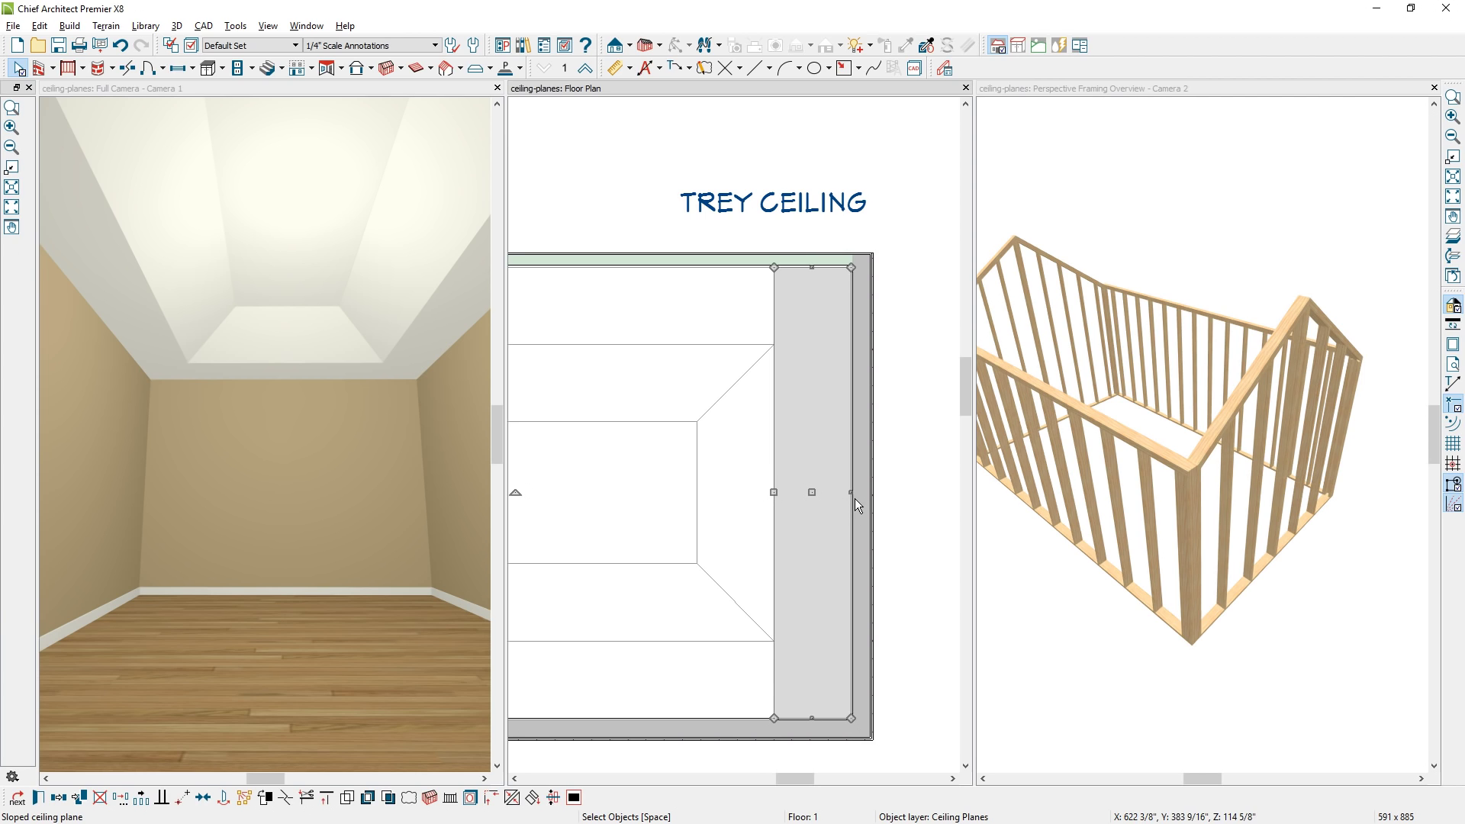
scroll(855, 498, "up", 2)
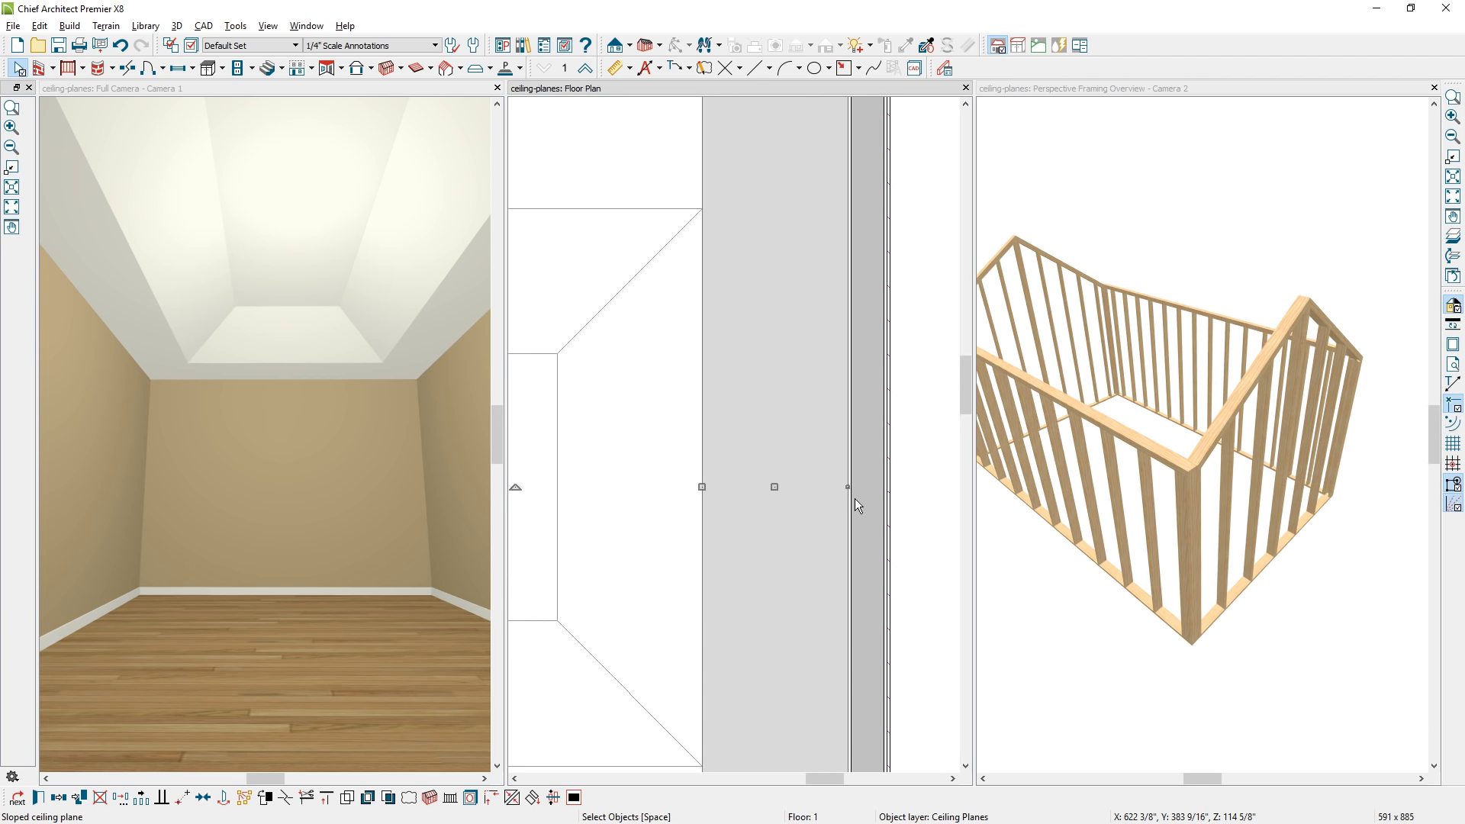
left_click_drag(846, 489, 851, 487)
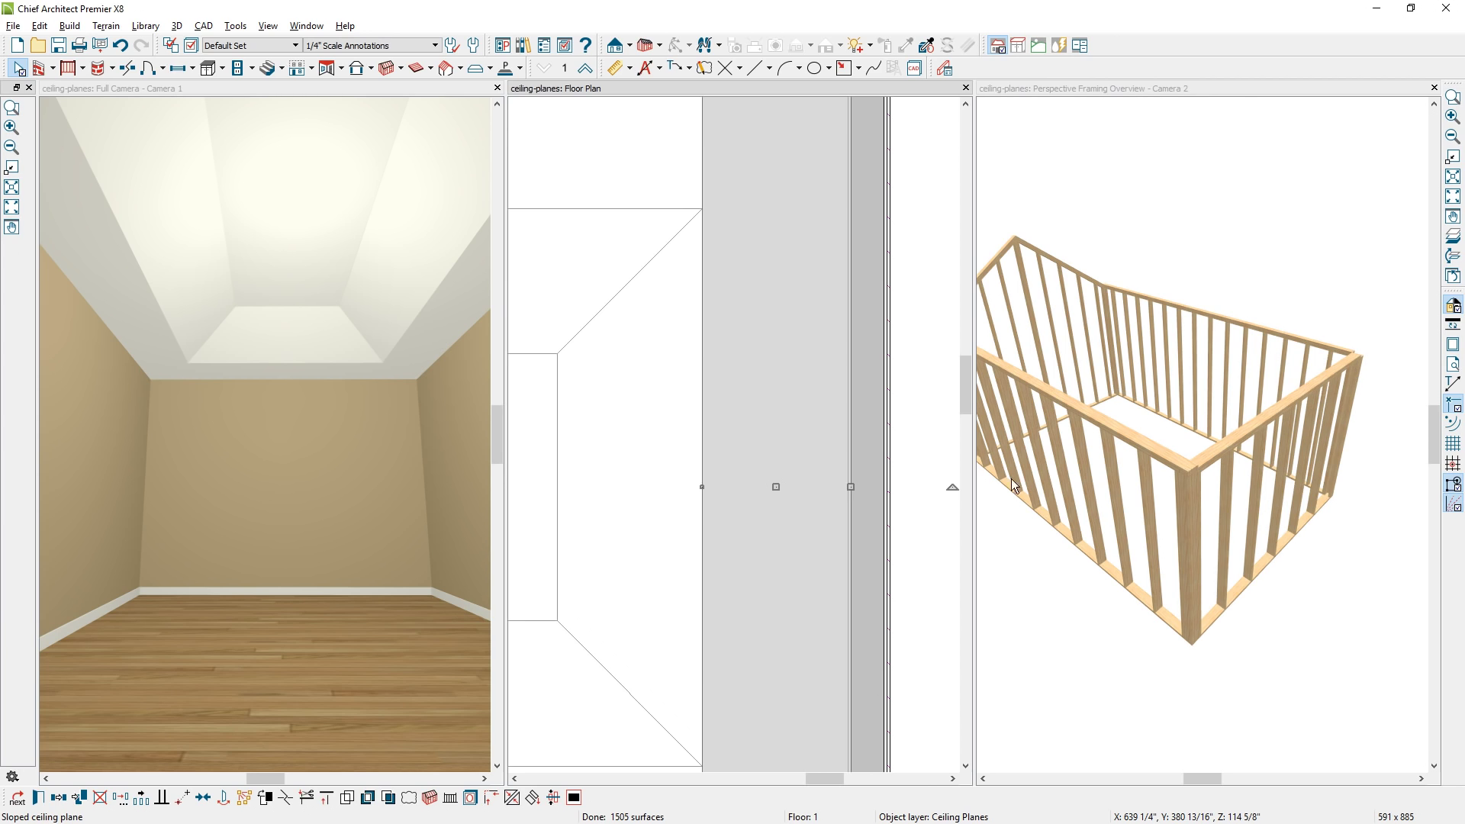
Move the end ceiling plane's outer edge back off the gable wall's main layer and deselect the plane
left_click_drag(851, 487, 847, 487)
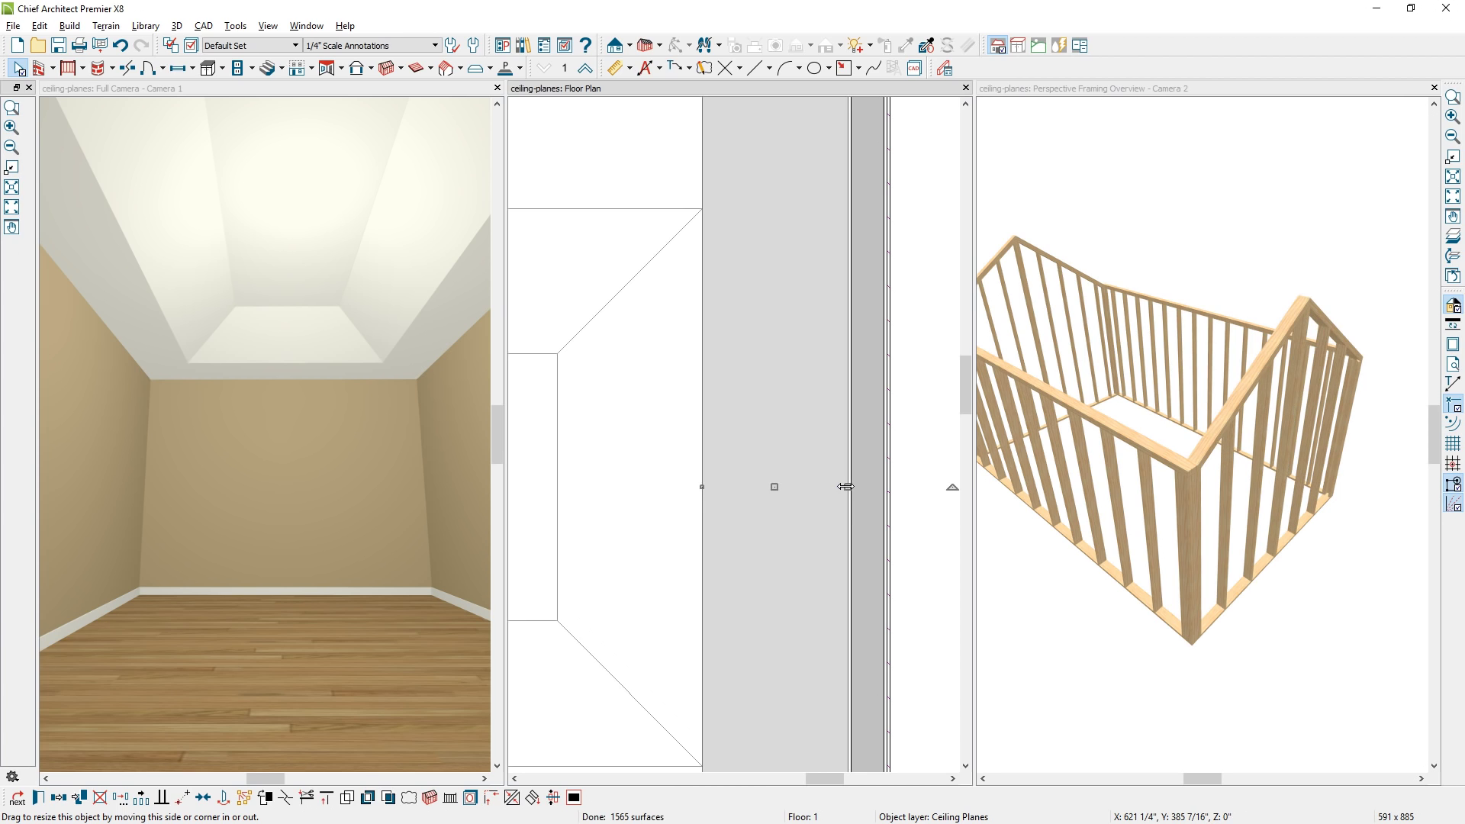
key("Escape")
scroll(881, 556, "down", 1)
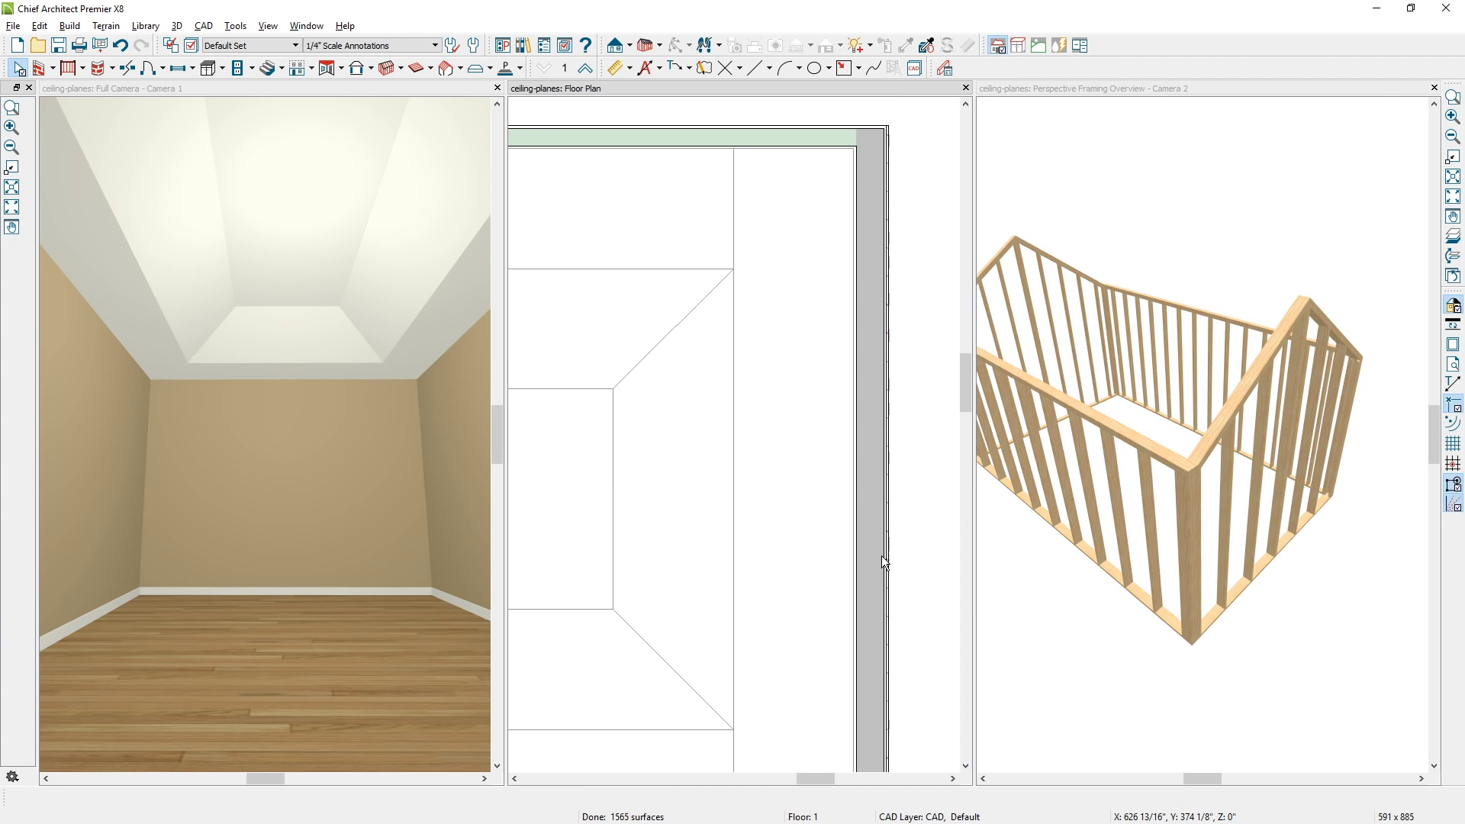